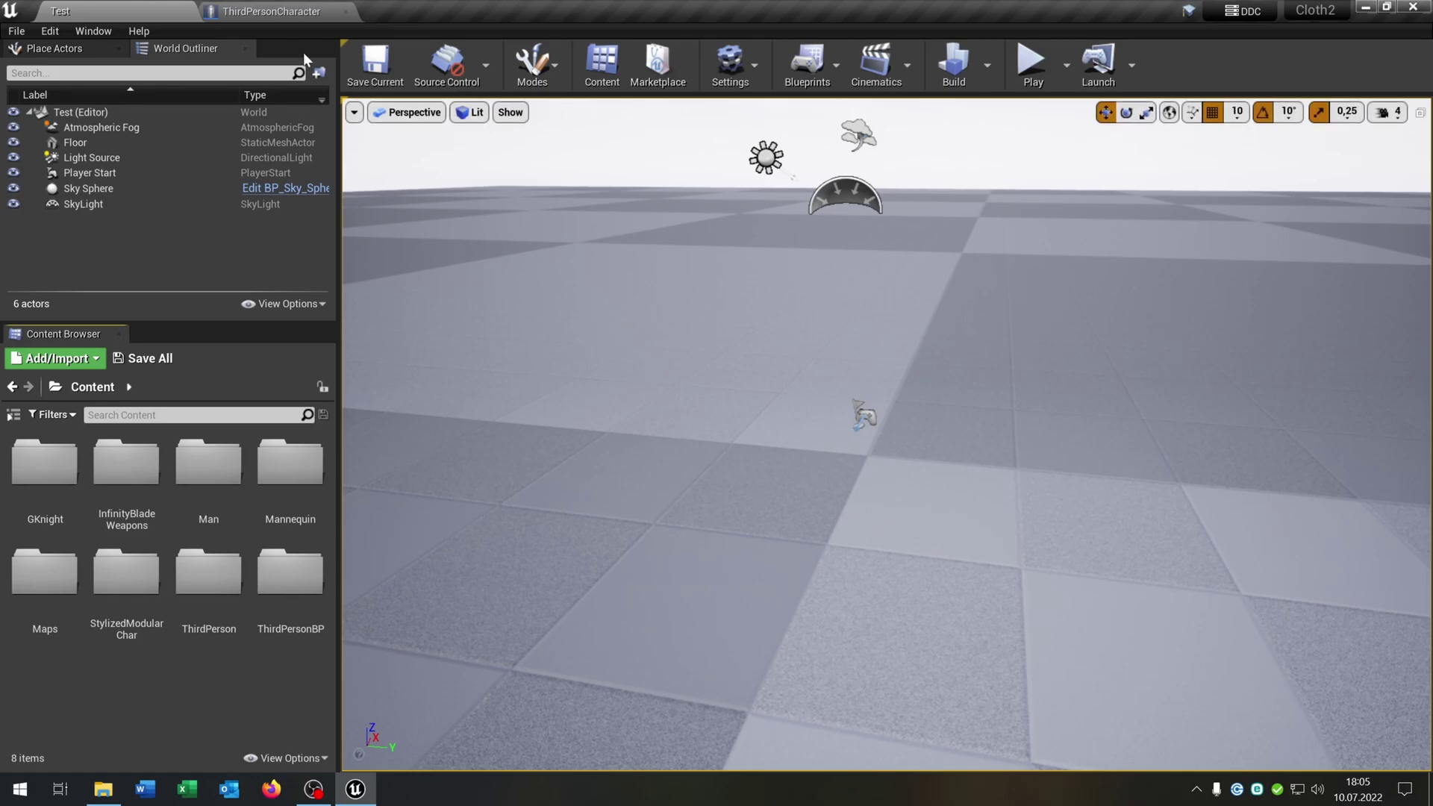
Step: Inspect the mannequin mesh in the ThirdPersonCharacter blueprint, then go back to the Test level
click(271, 11)
drag(843, 356, 744, 298)
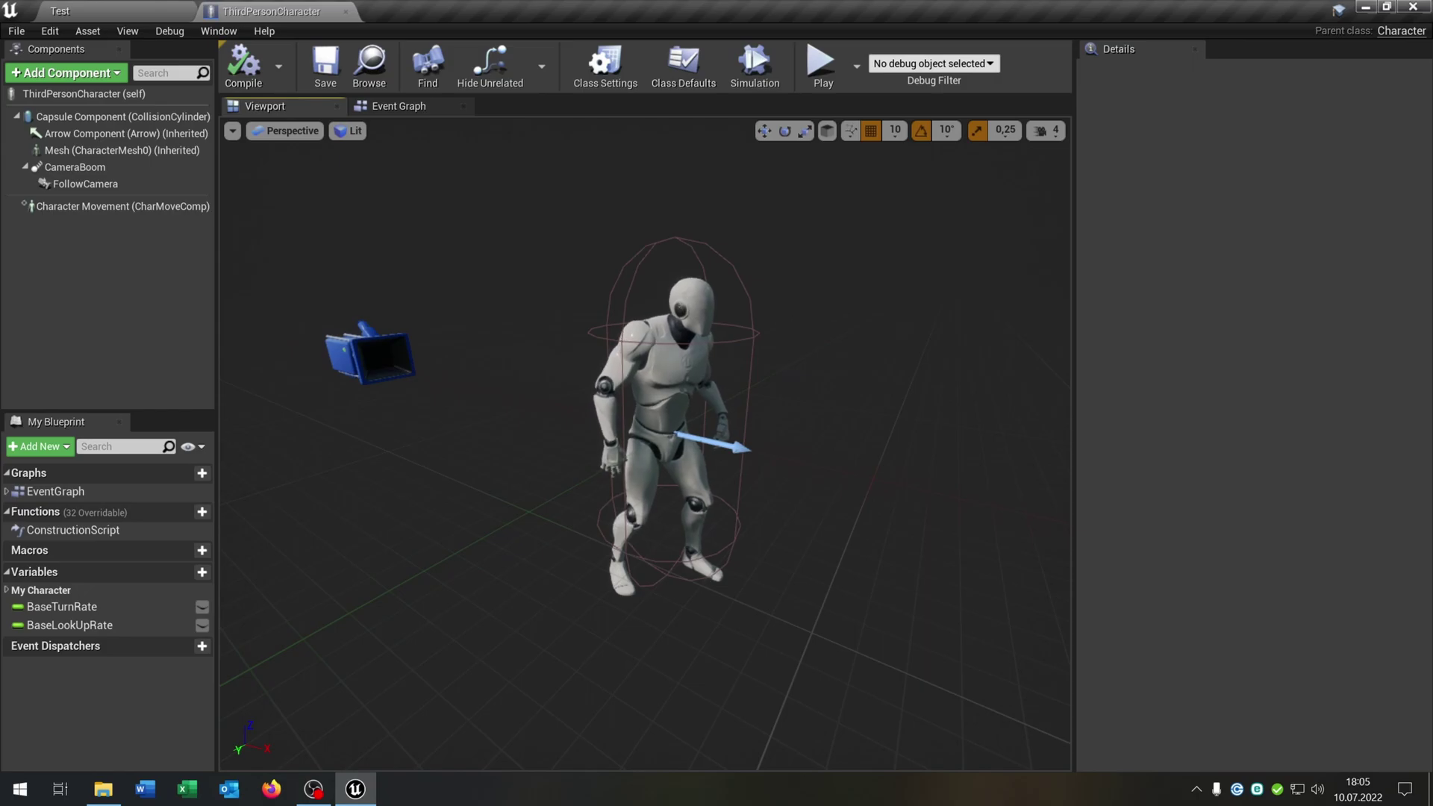
click(692, 302)
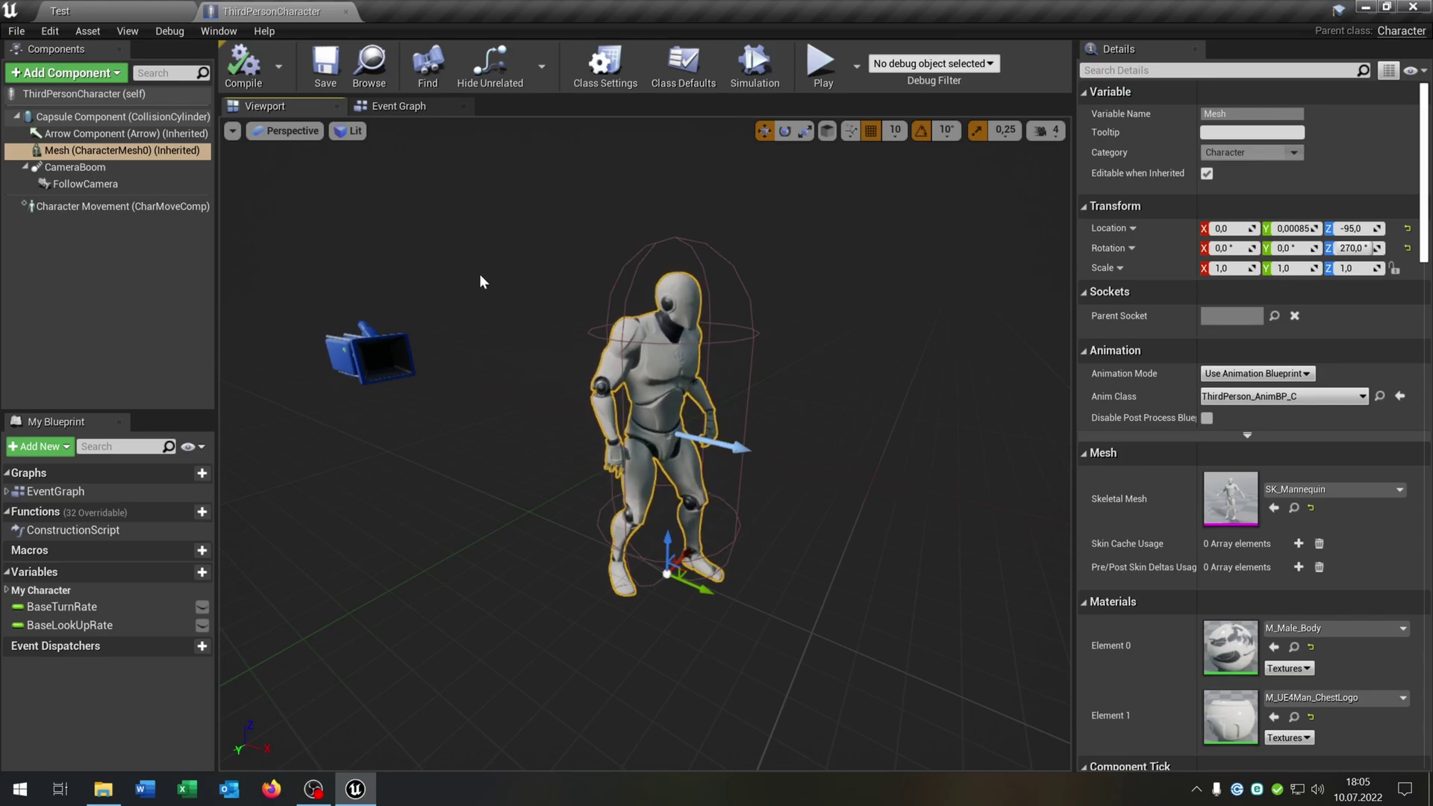
click(131, 14)
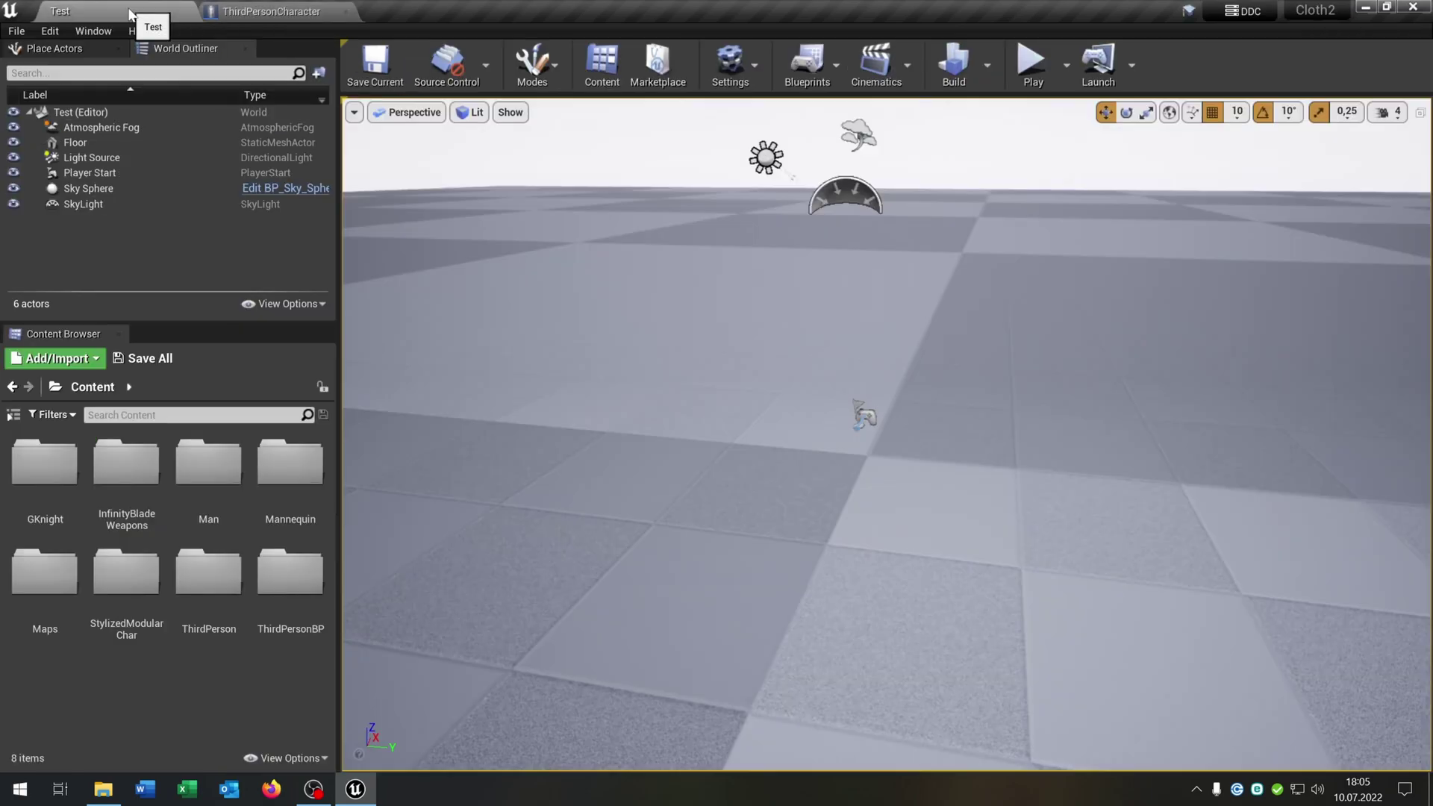
Step: Browse StylizedModularChar > Meshes > Male, briefly checking the Face folder
double_click(136, 587)
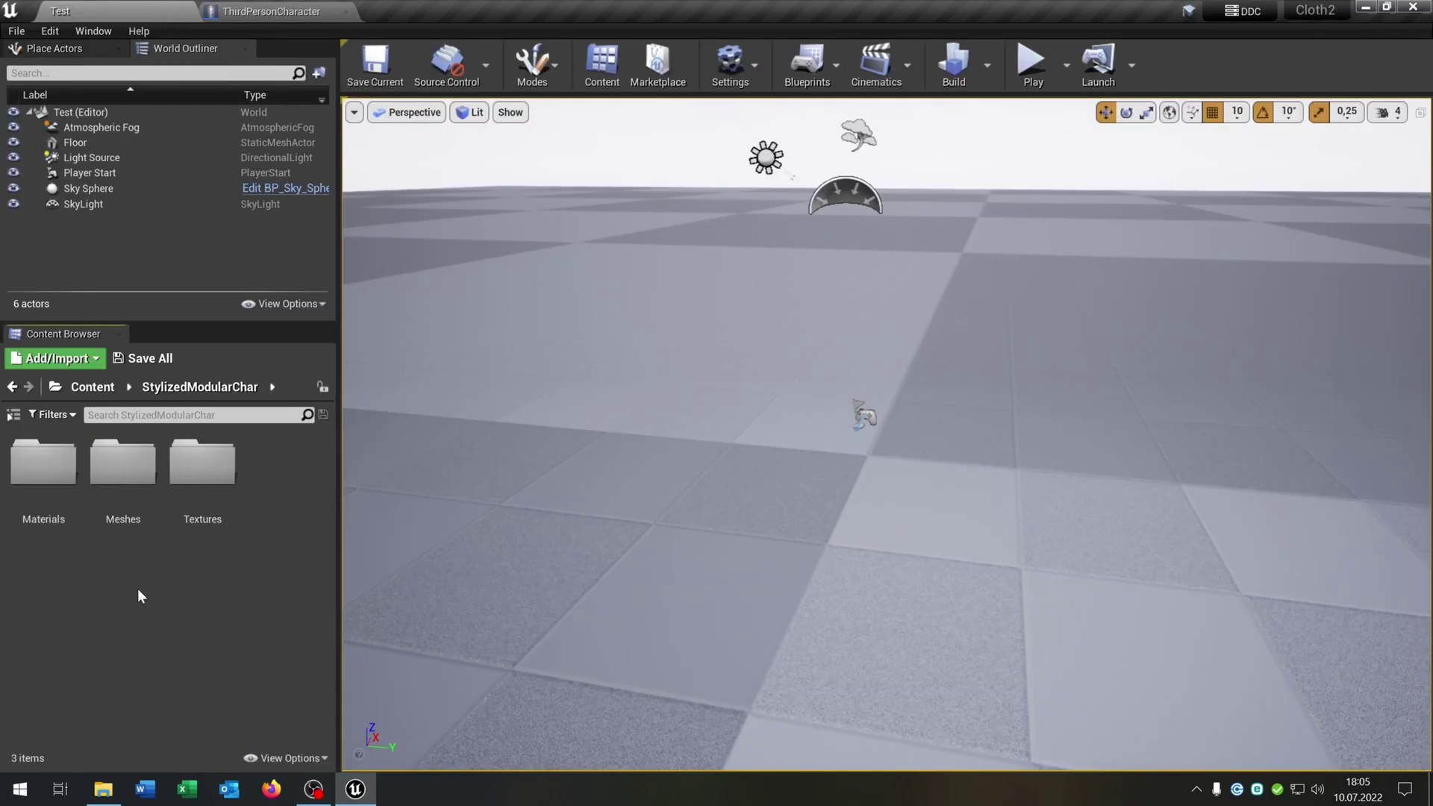
double_click(129, 459)
double_click(127, 469)
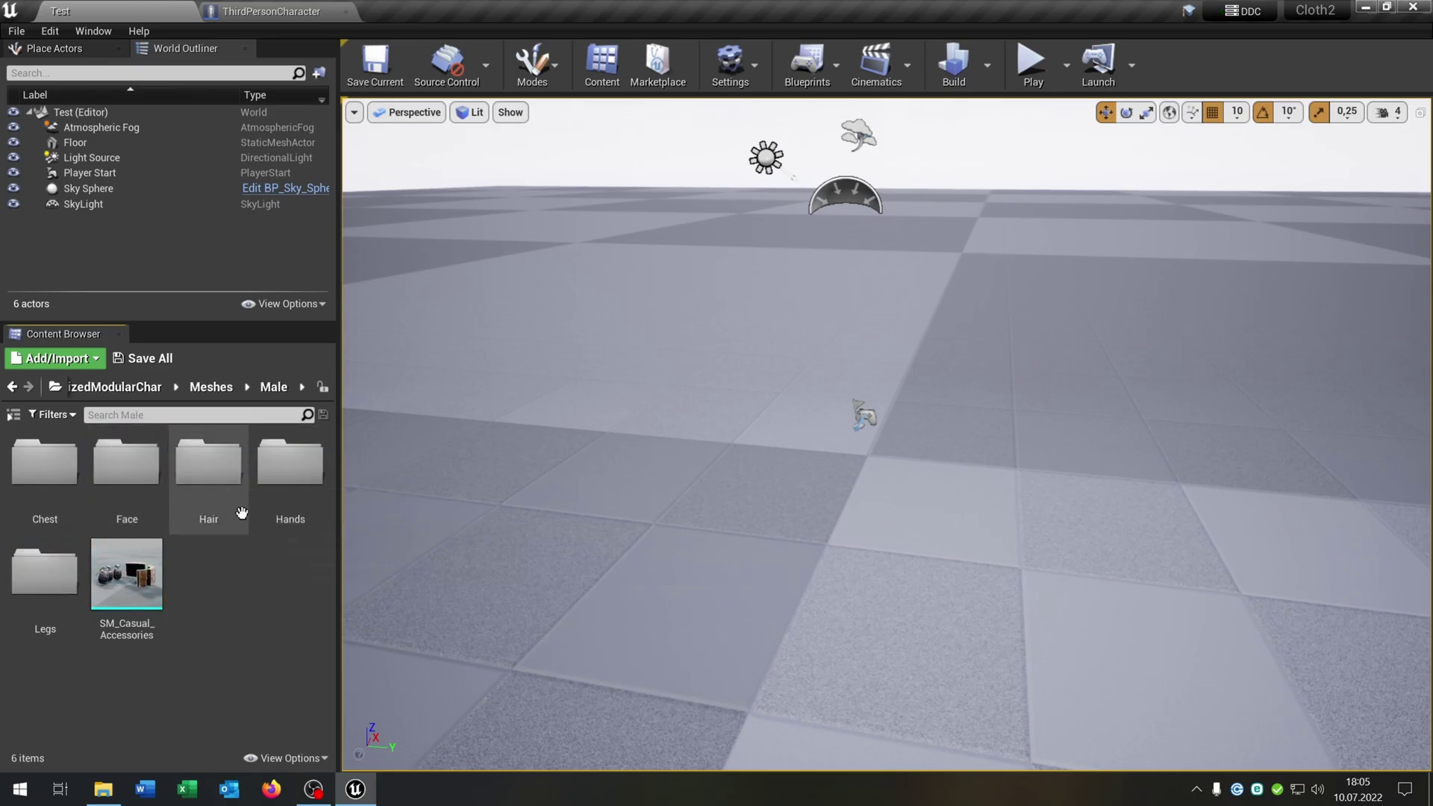
double_click(126, 491)
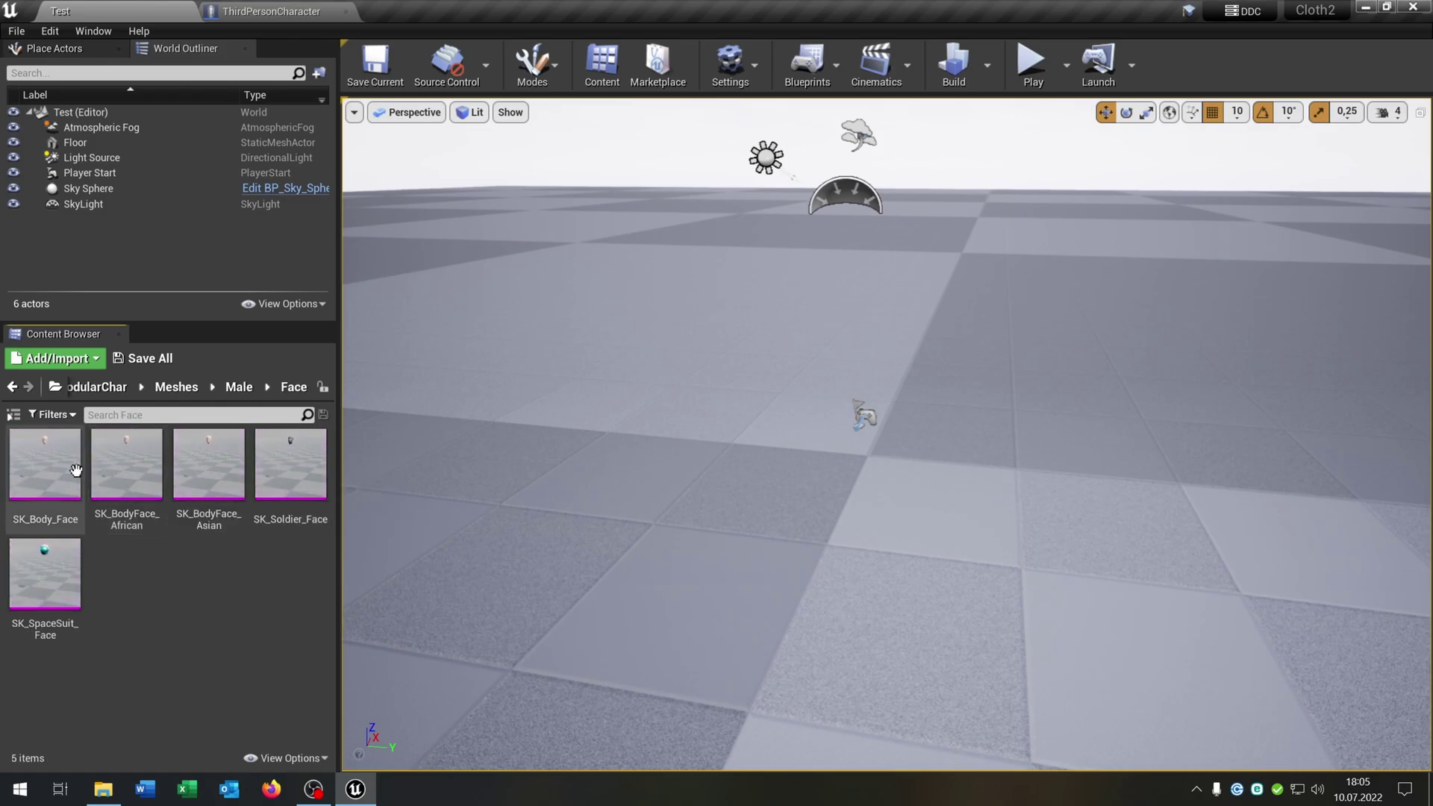
click(226, 389)
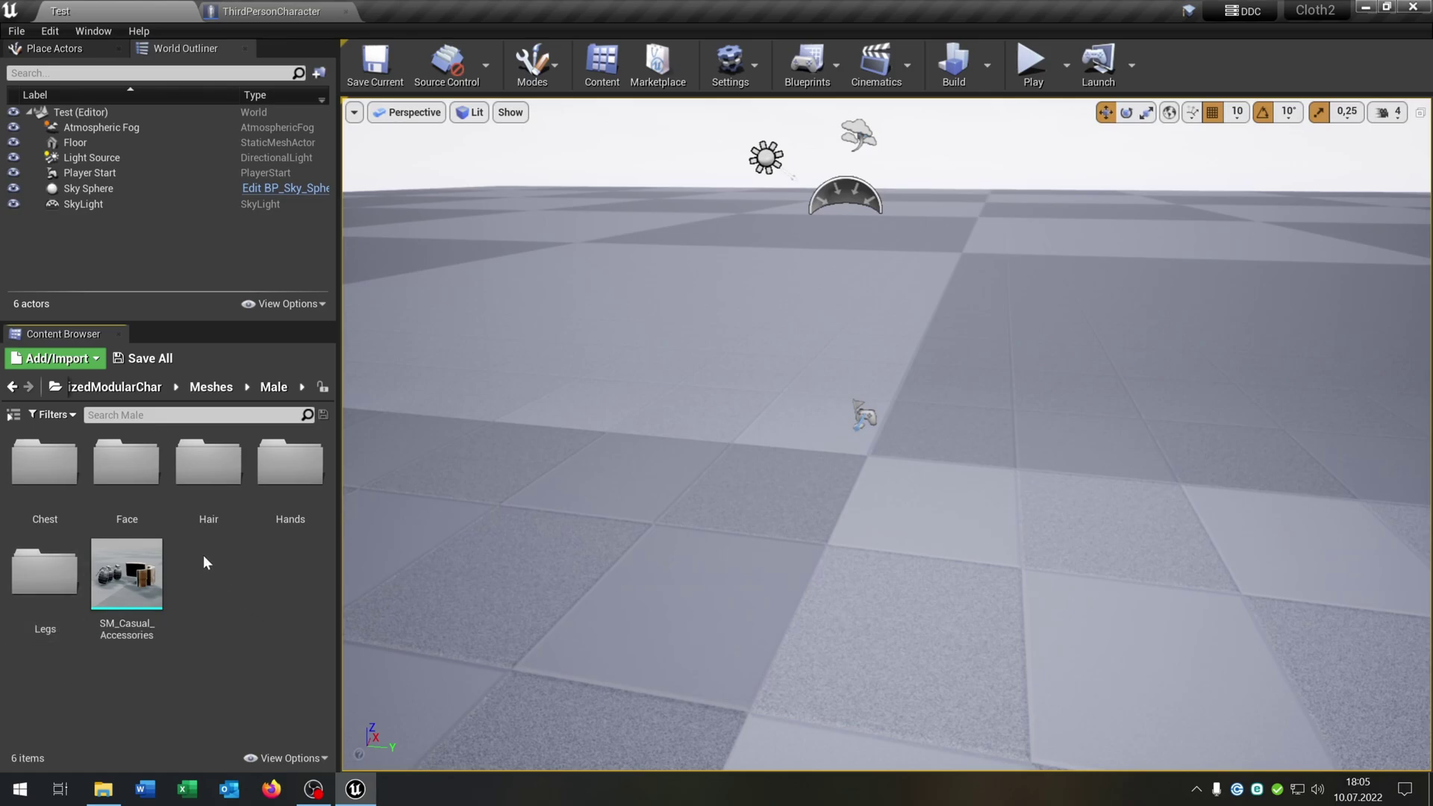
Step: Open the Male Chest folder and select all seven chest meshes
click(271, 12)
double_click(44, 462)
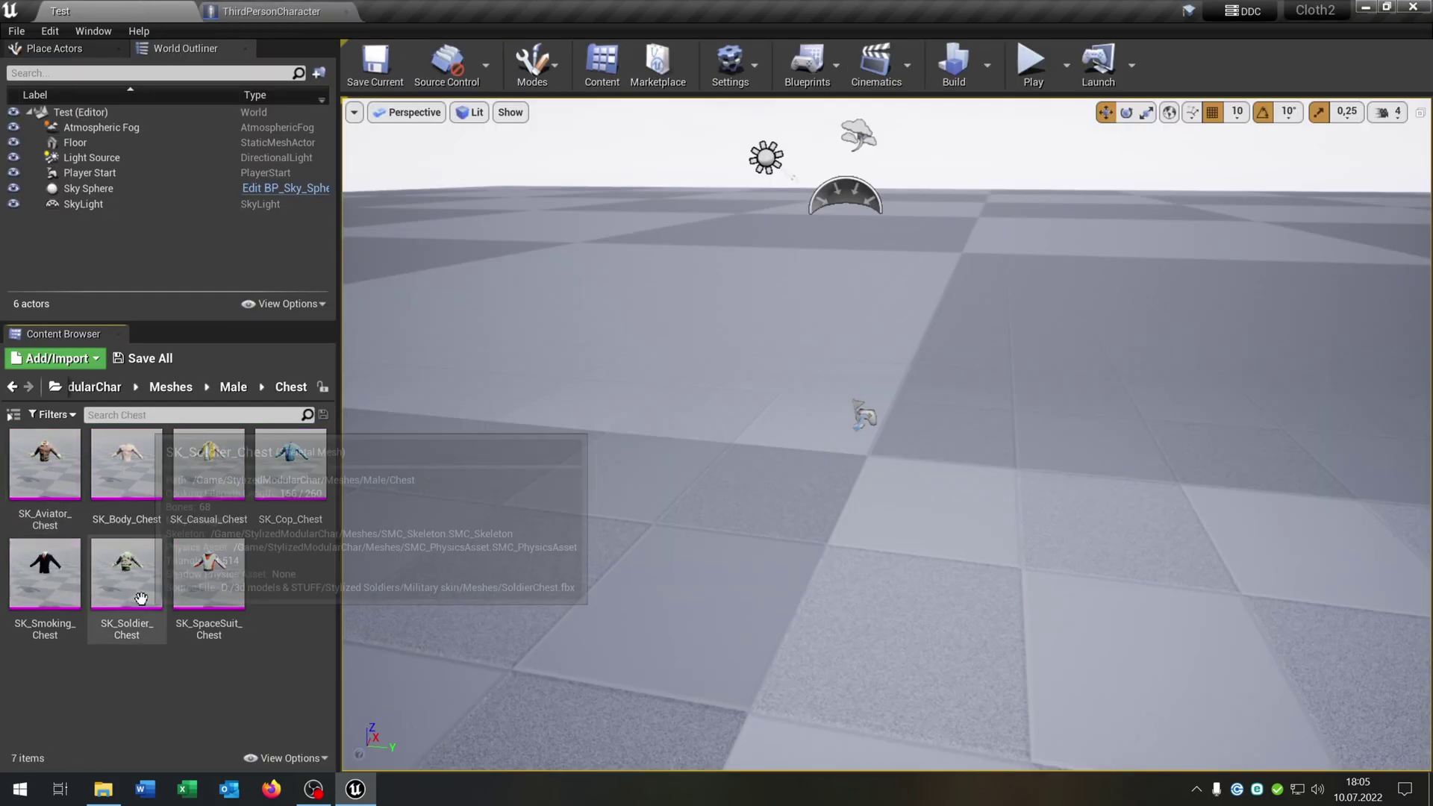
click(43, 461)
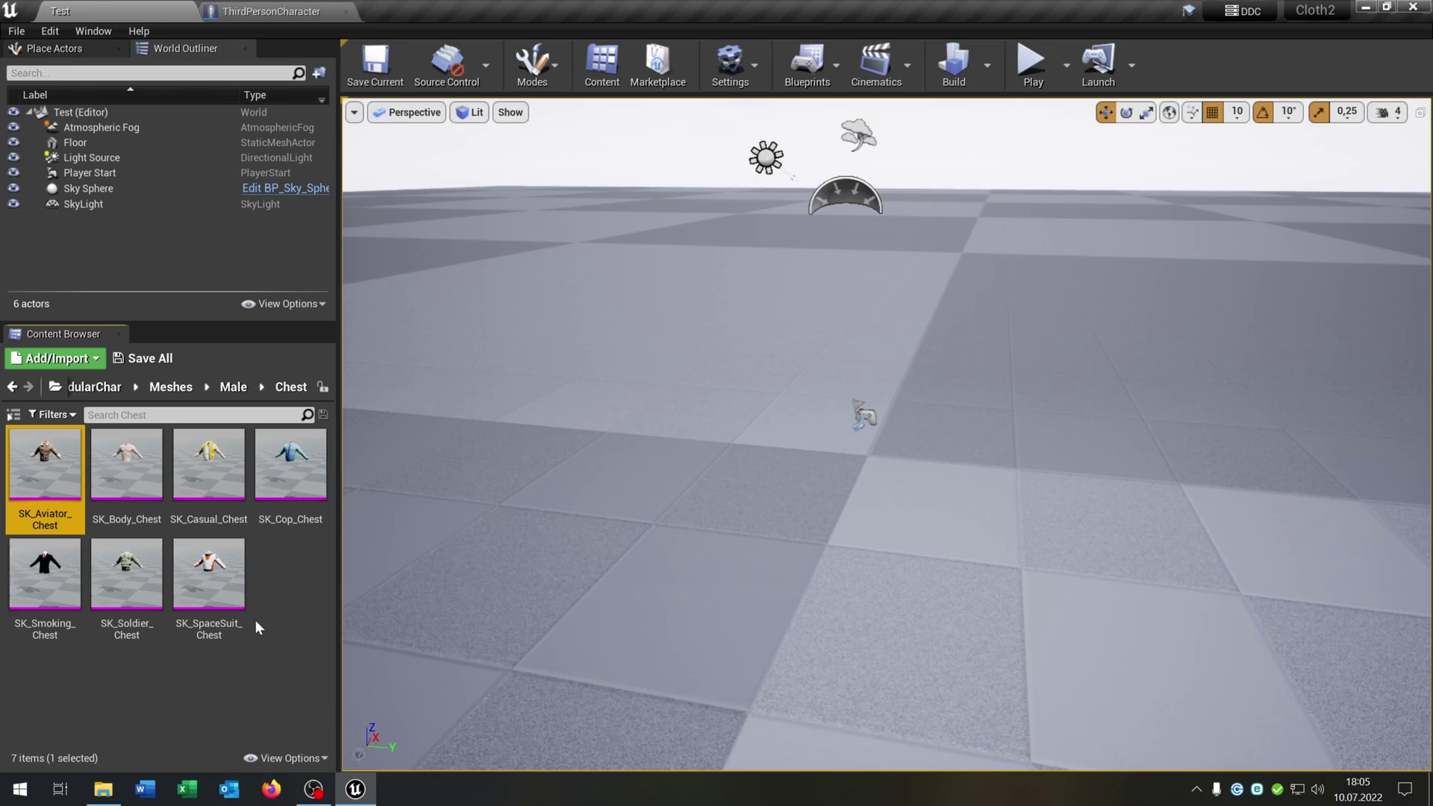
key(ctrl+a)
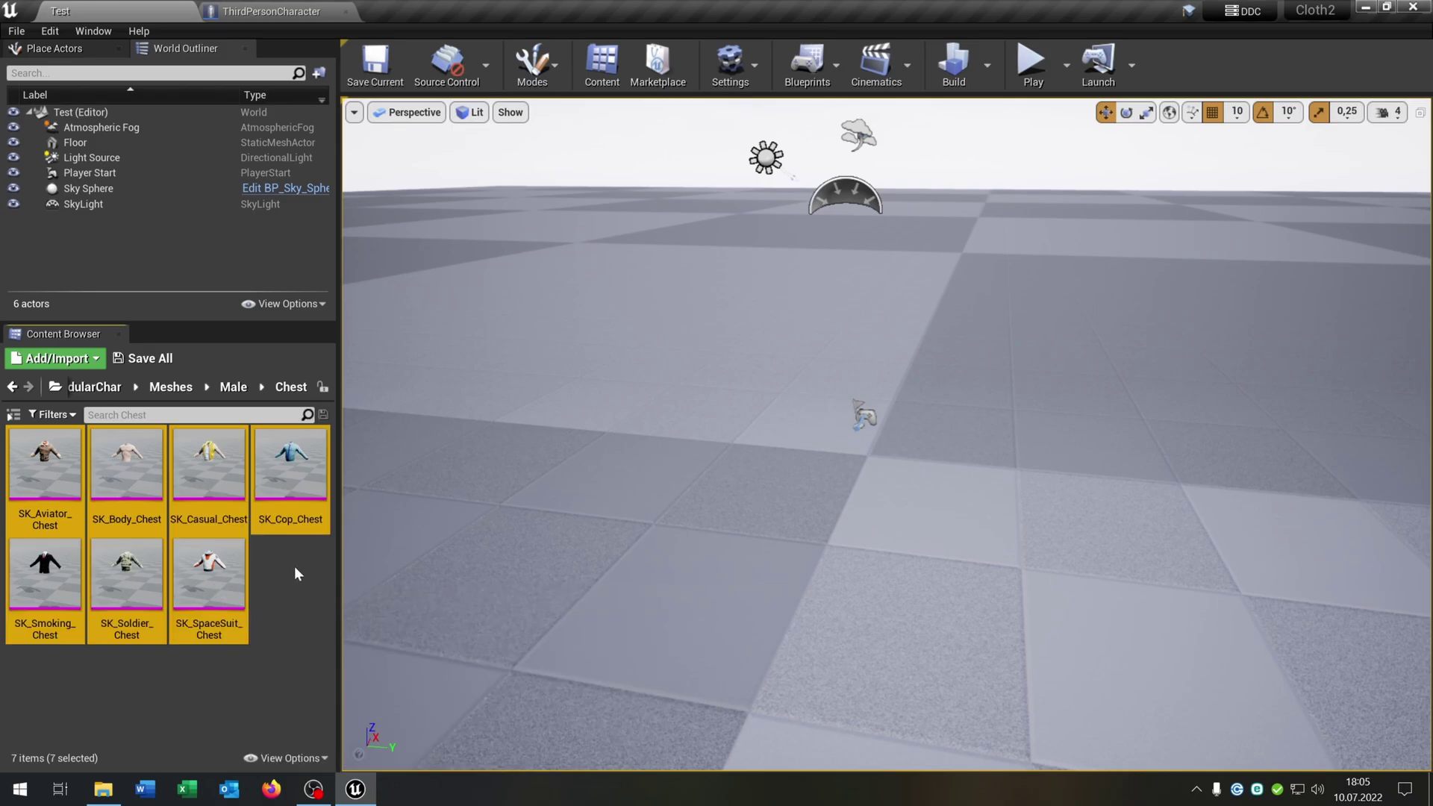
Step: Use Assign Skeleton on the selected chest meshes and choose UE4_Mannequin_Skeleton
right_click(216, 466)
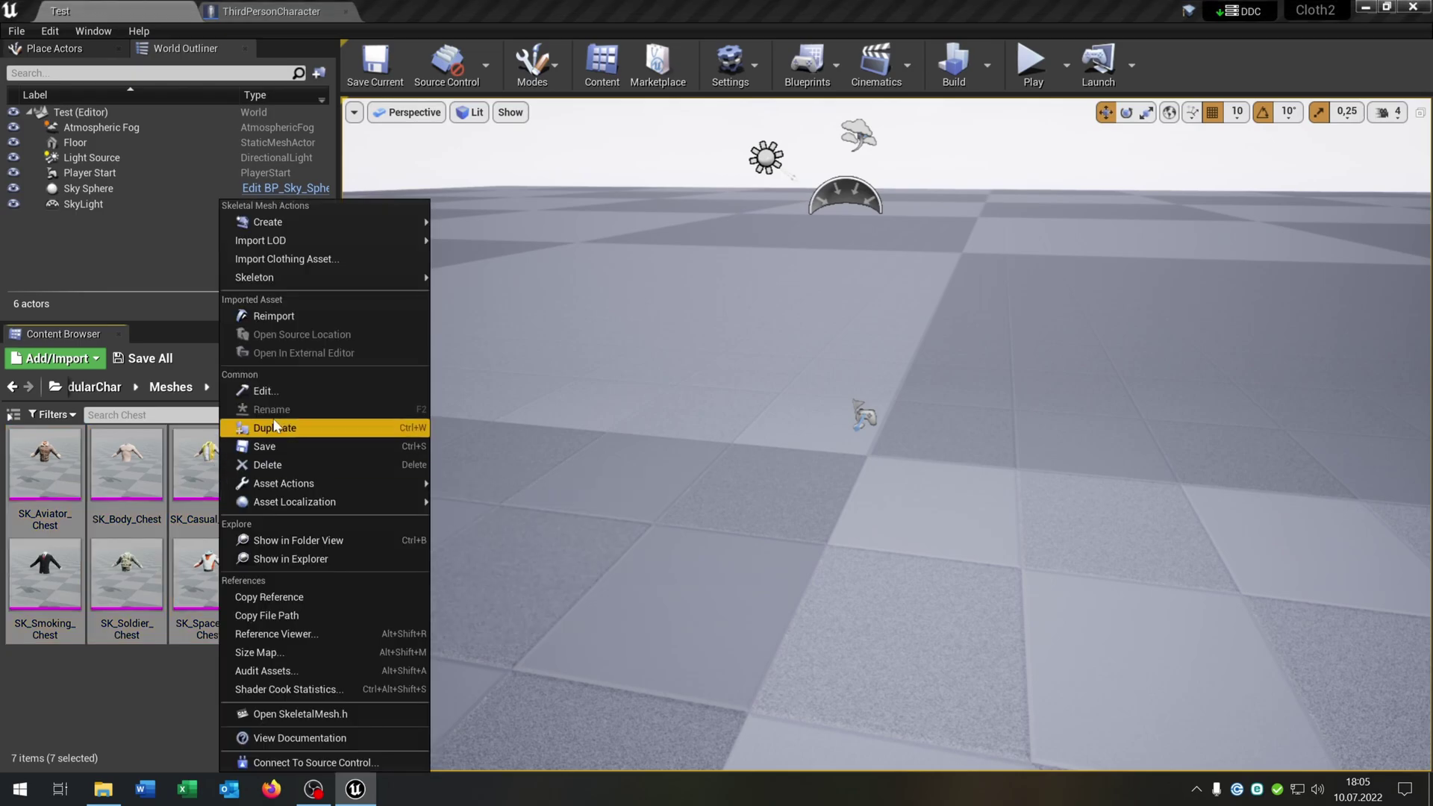
mouse_move(316, 278)
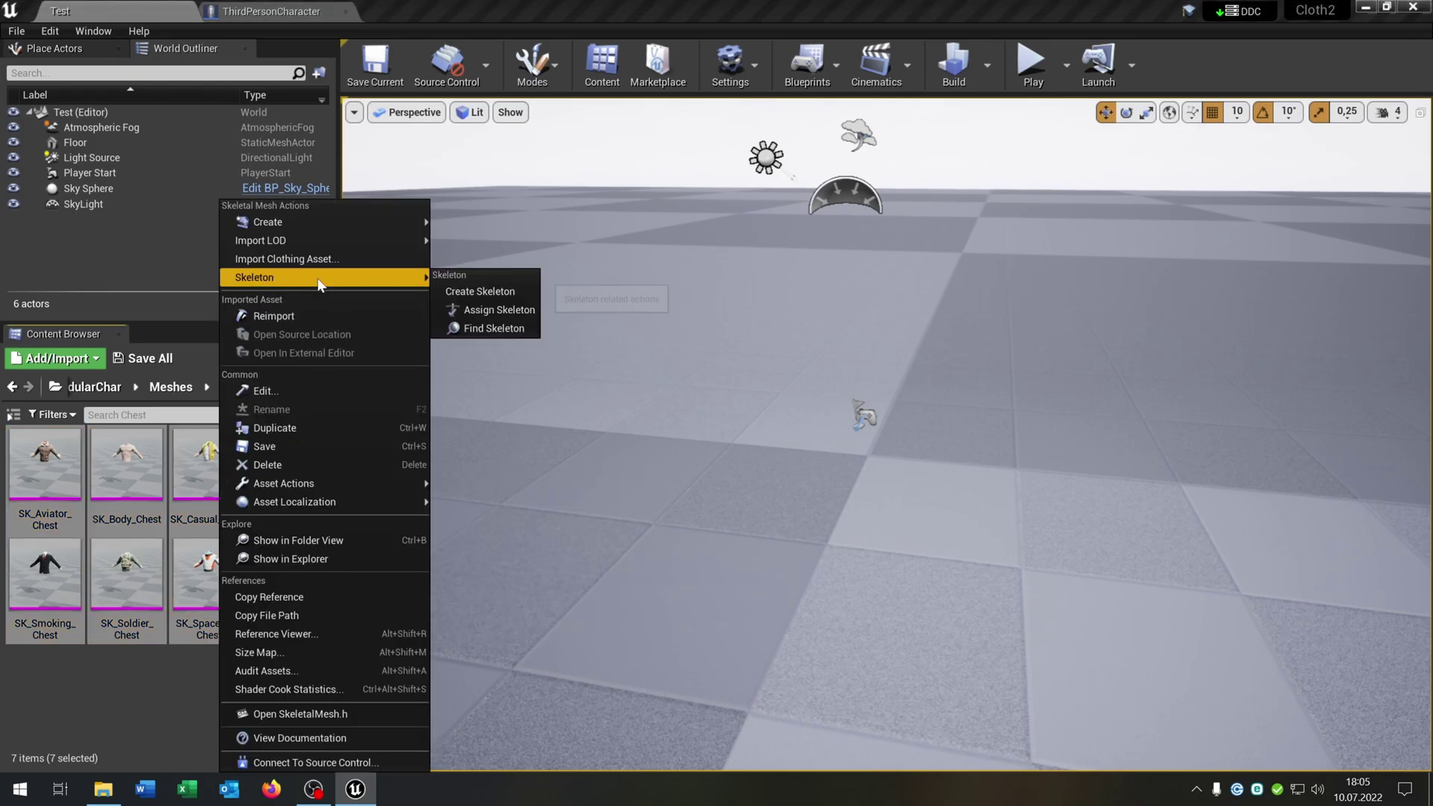
click(514, 314)
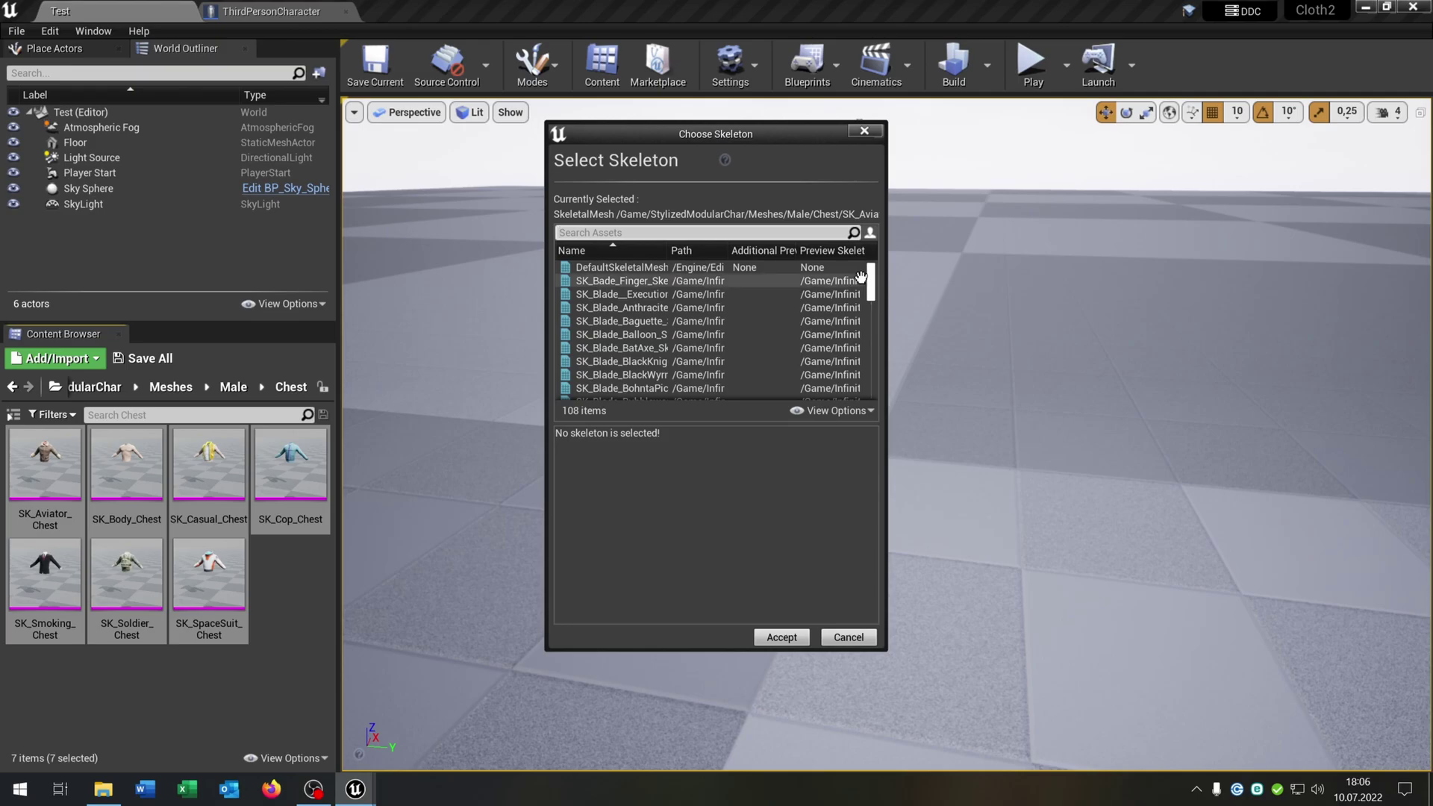
scroll(874, 352, down, 5)
scroll(869, 373, down, 10)
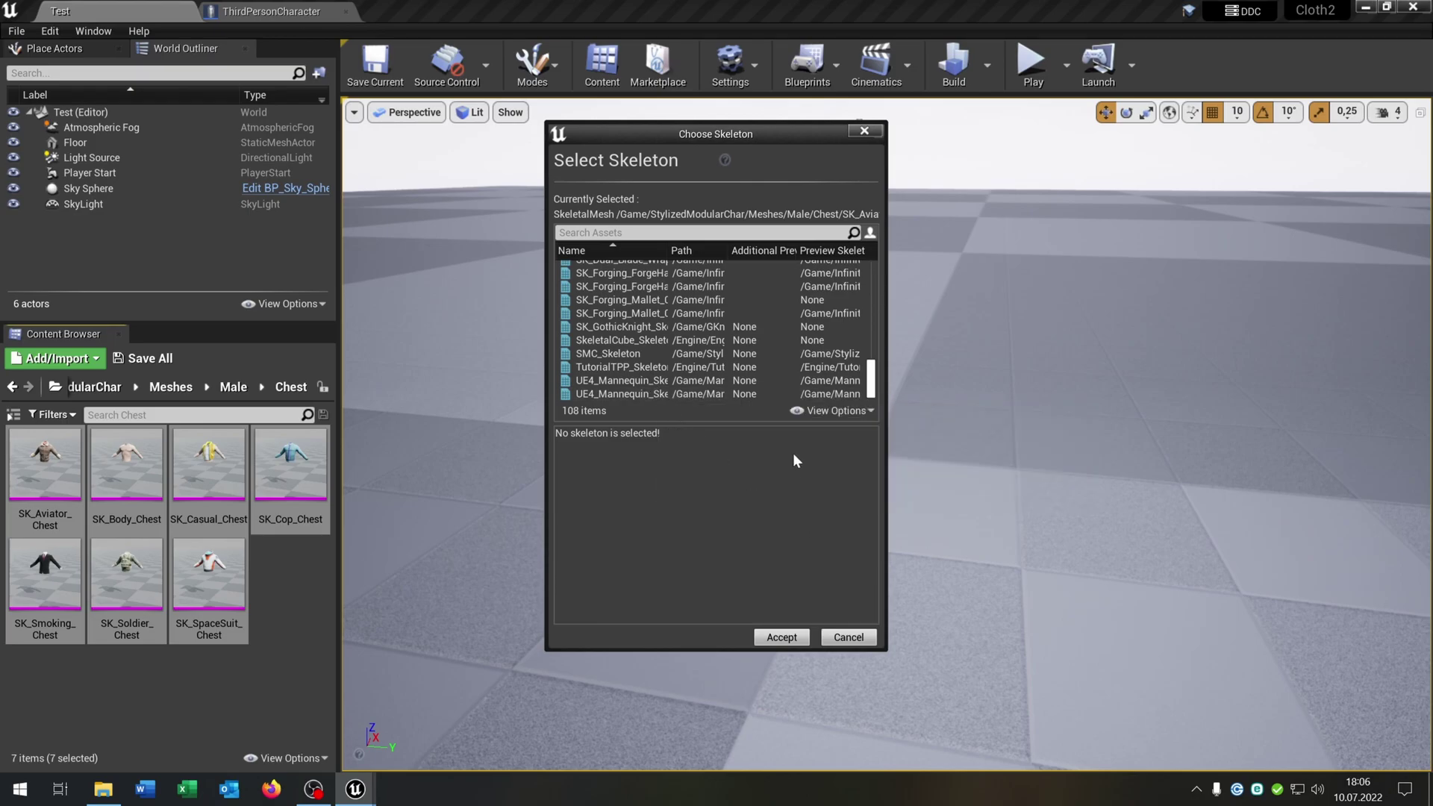
mouse_move(651, 384)
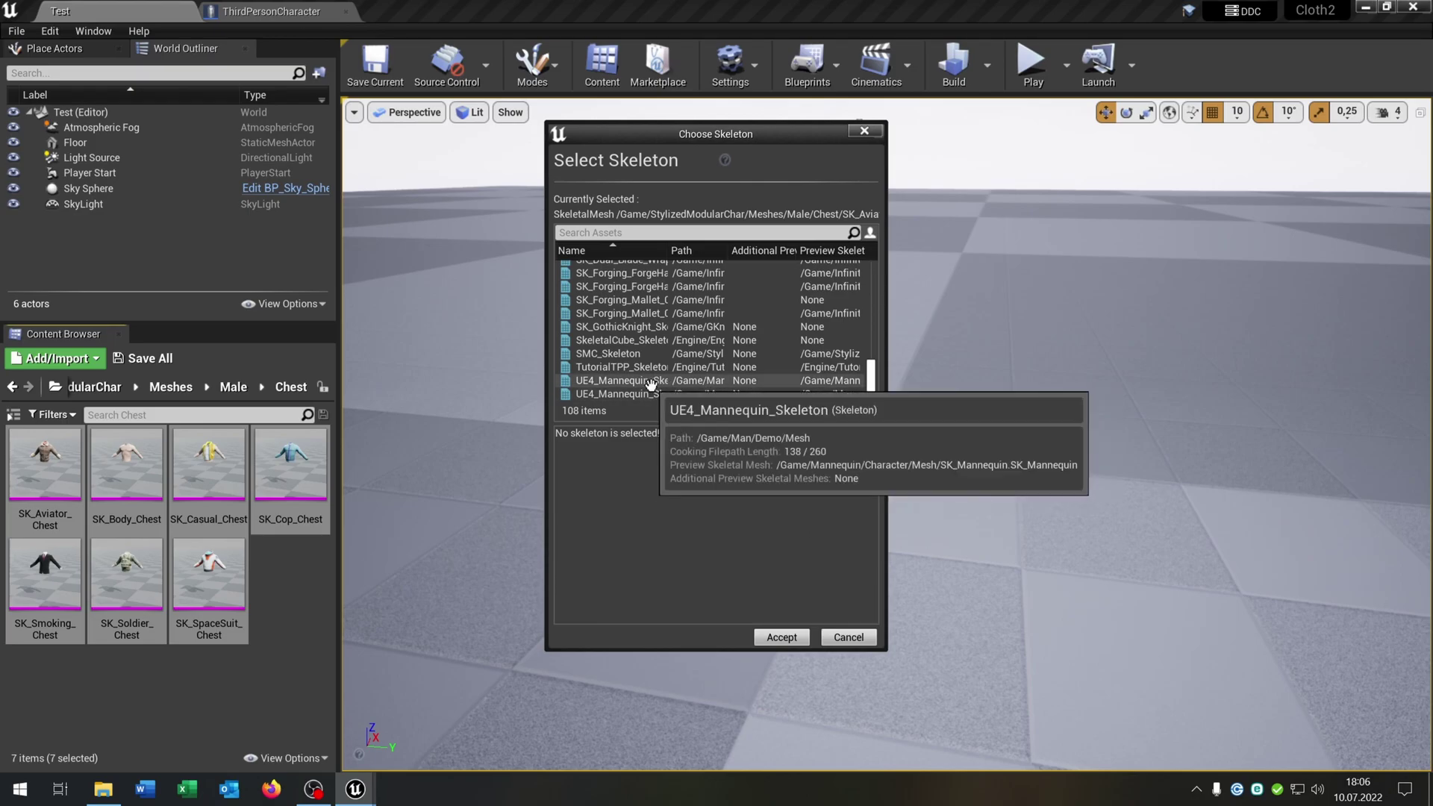
click(647, 382)
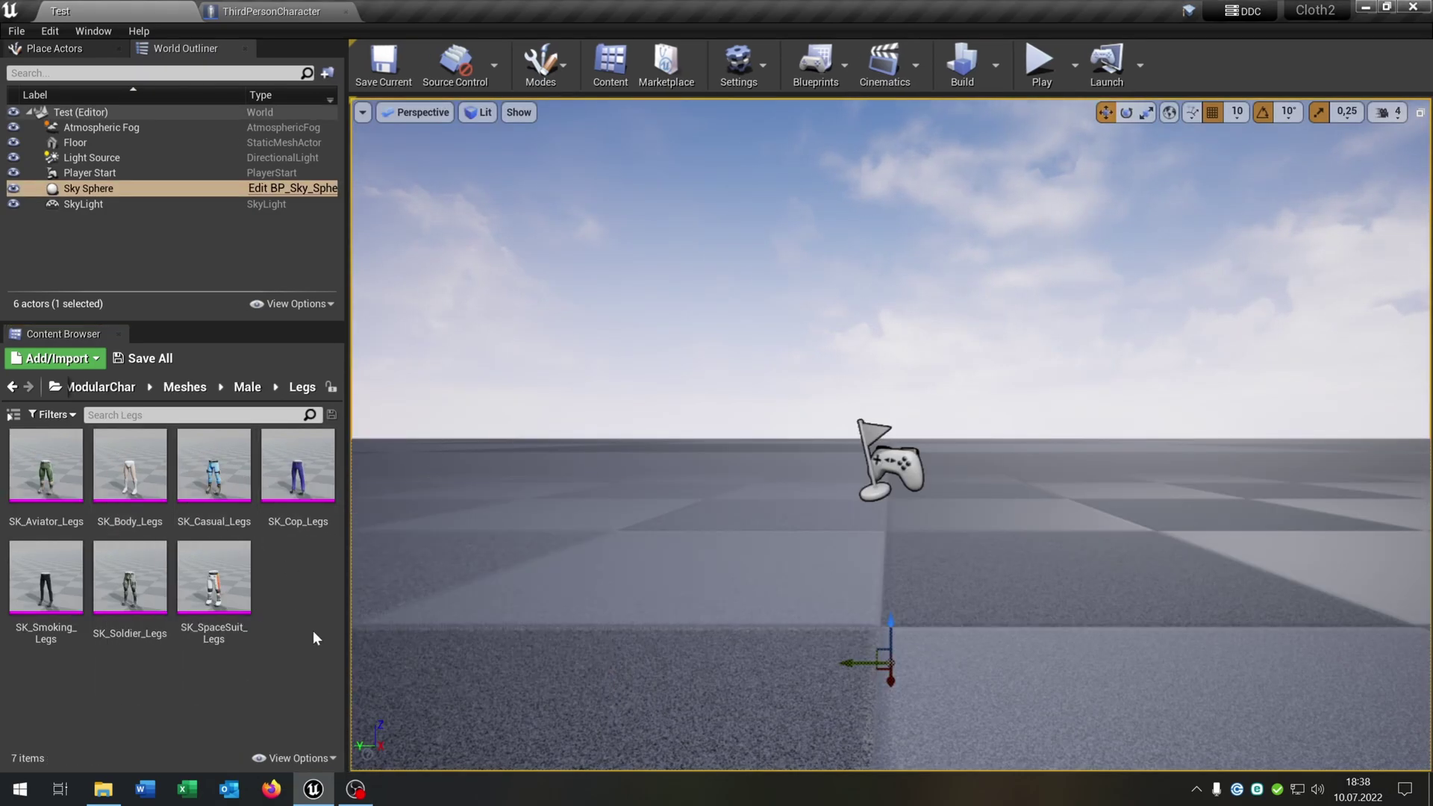
Step: Open SK_Aviator_Chest from Meshes > Male > Chest and orbit its preview to inspect the jacket
click(185, 386)
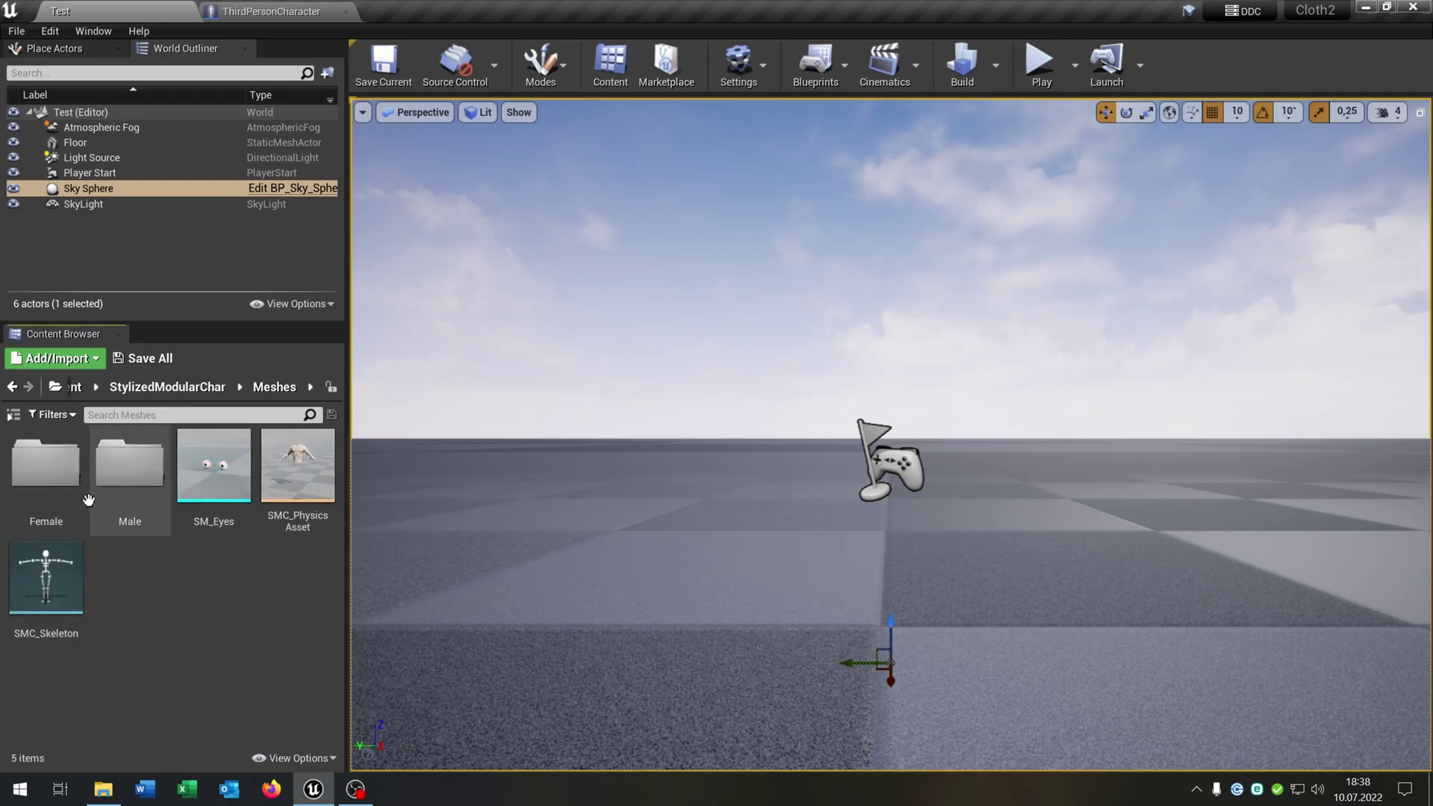
double_click(129, 466)
double_click(50, 478)
double_click(60, 475)
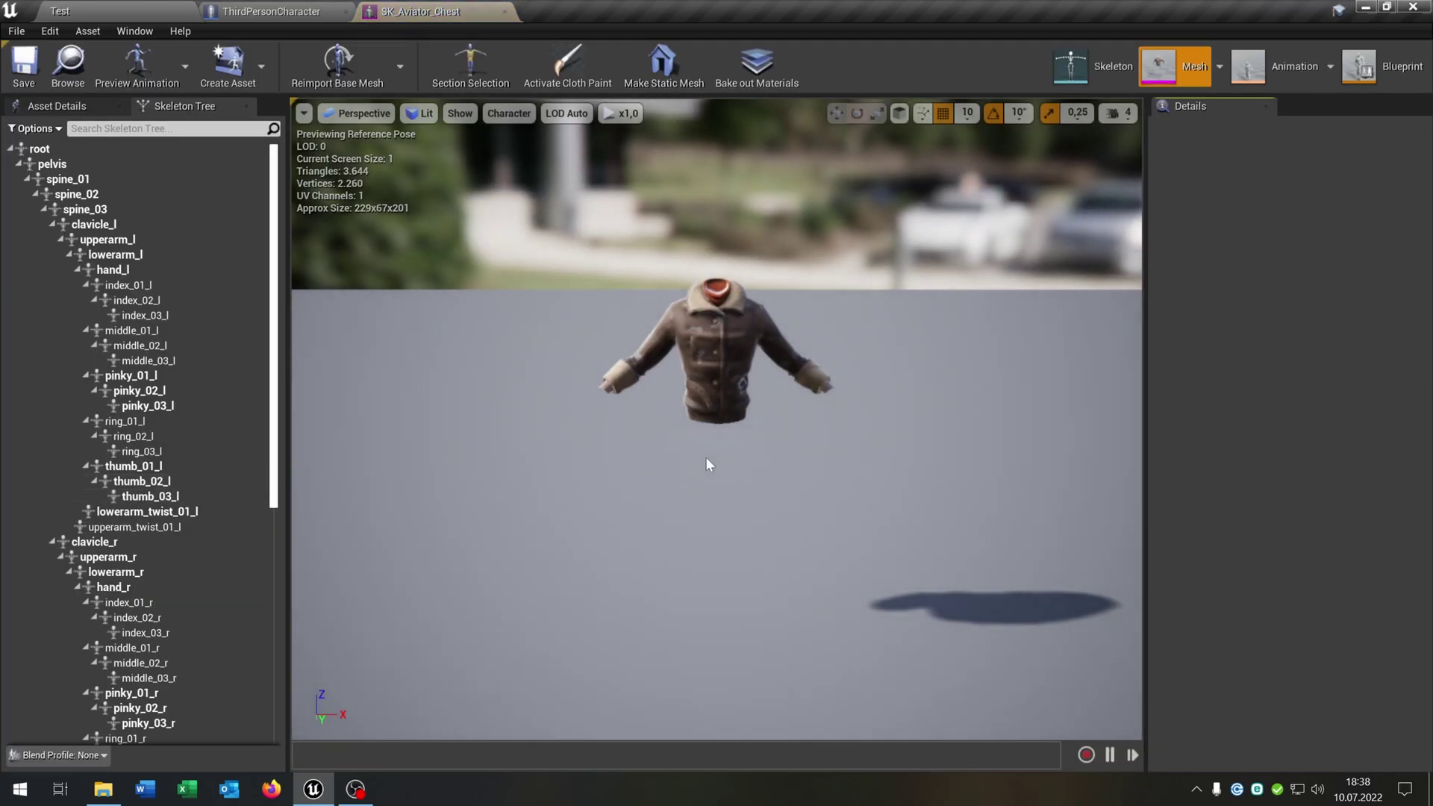
right_drag(708, 464, 690, 422)
right_drag(721, 479, 721, 448)
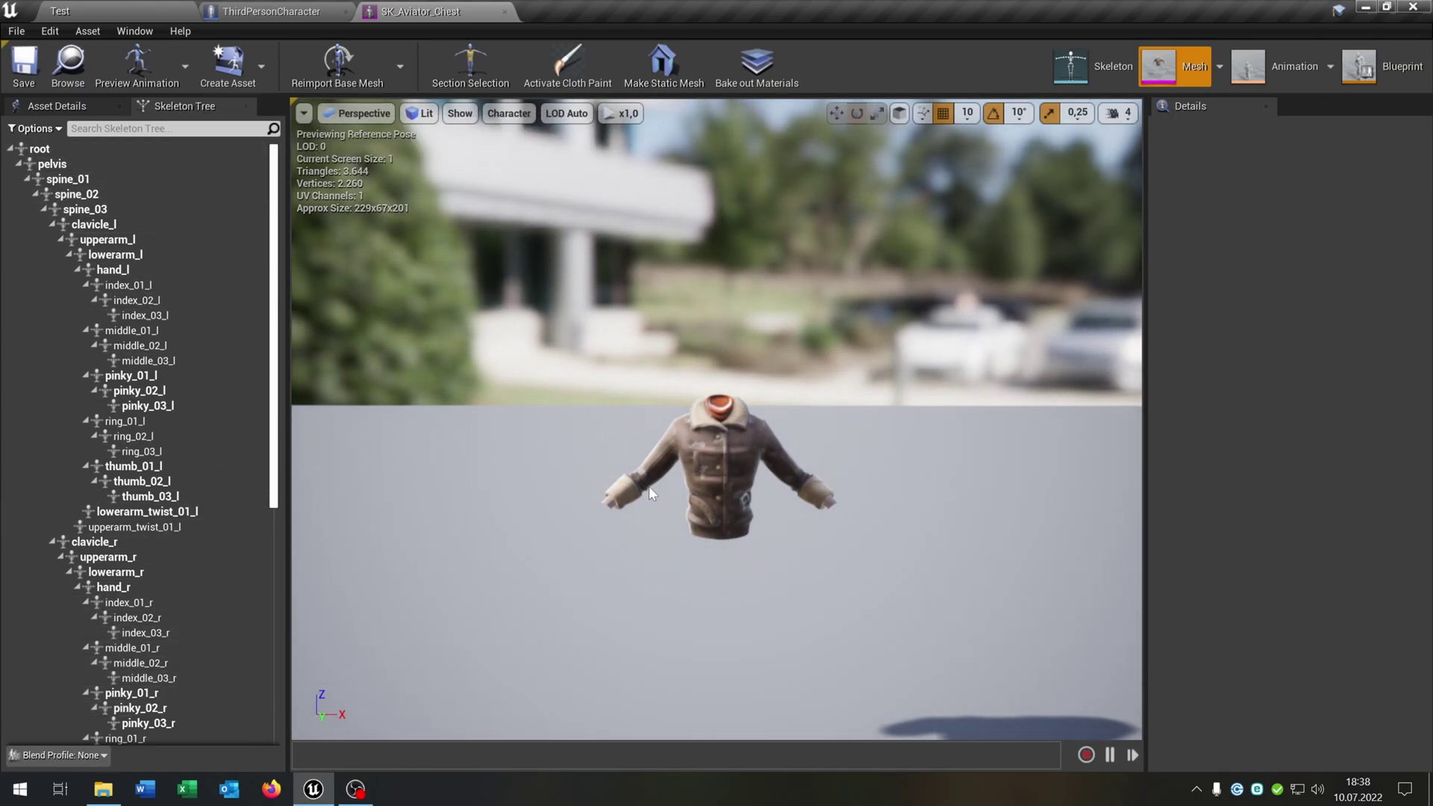
right_drag(795, 509, 796, 512)
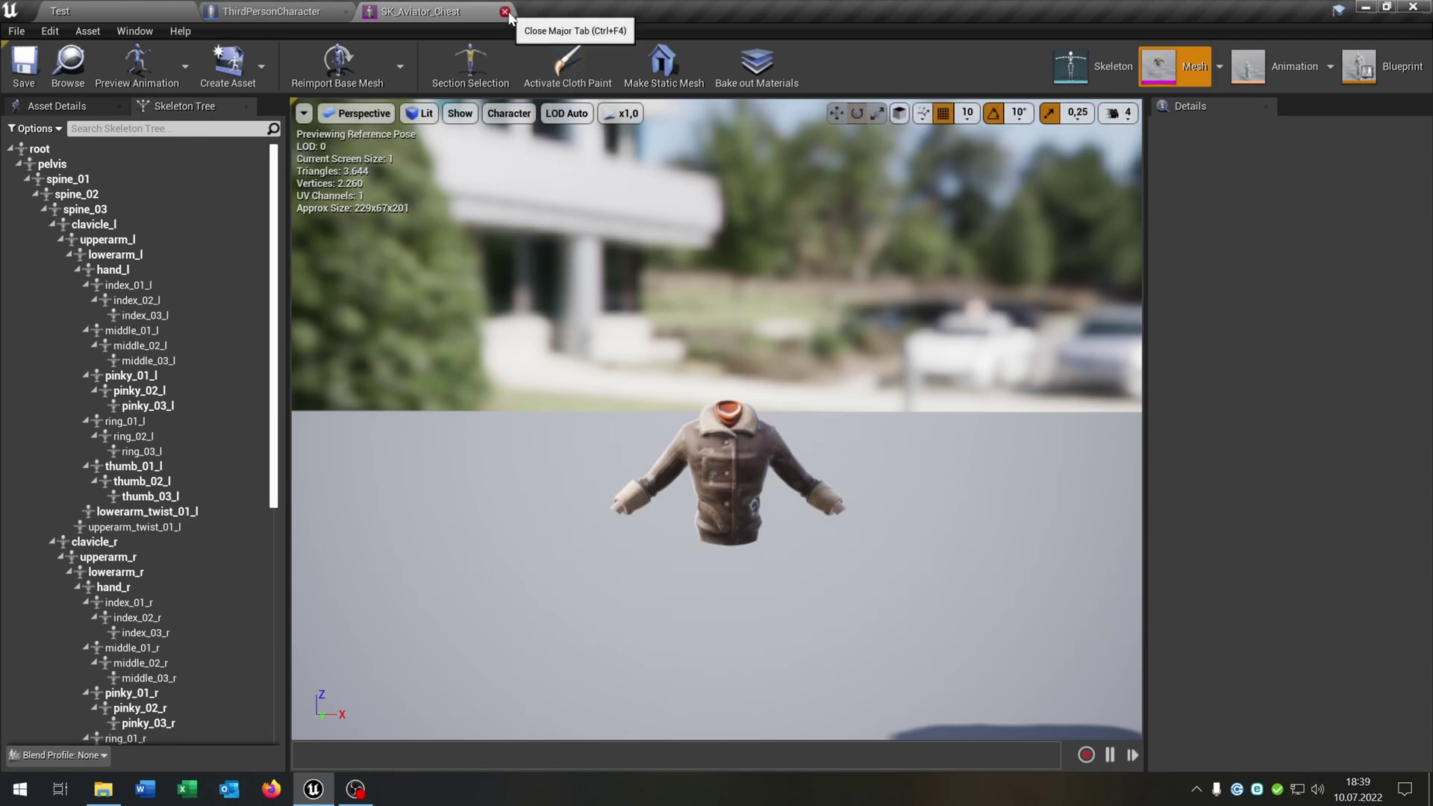
Step: Close the chest mesh editor and select SK_Body_Face in the Male Face folder
click(304, 10)
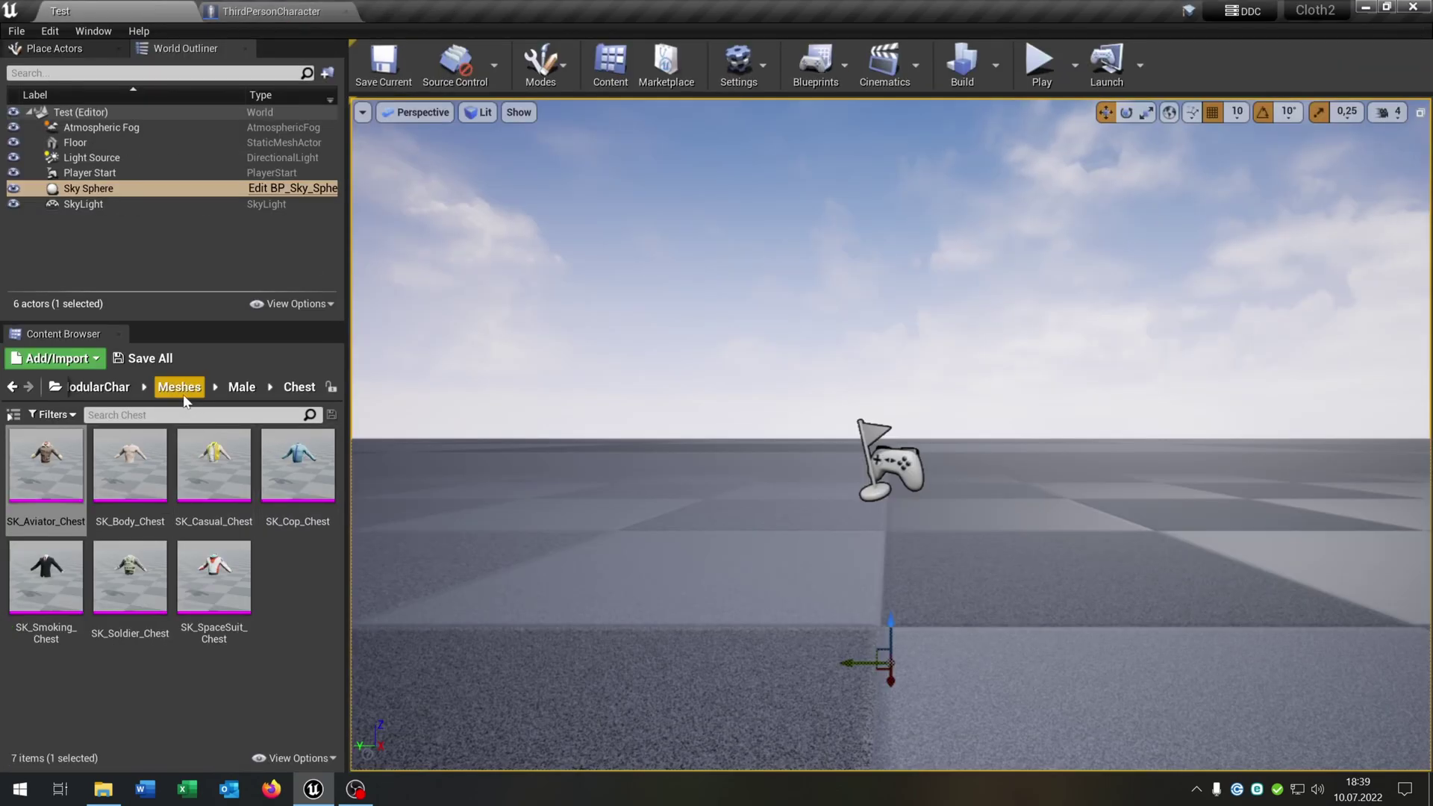
click(186, 386)
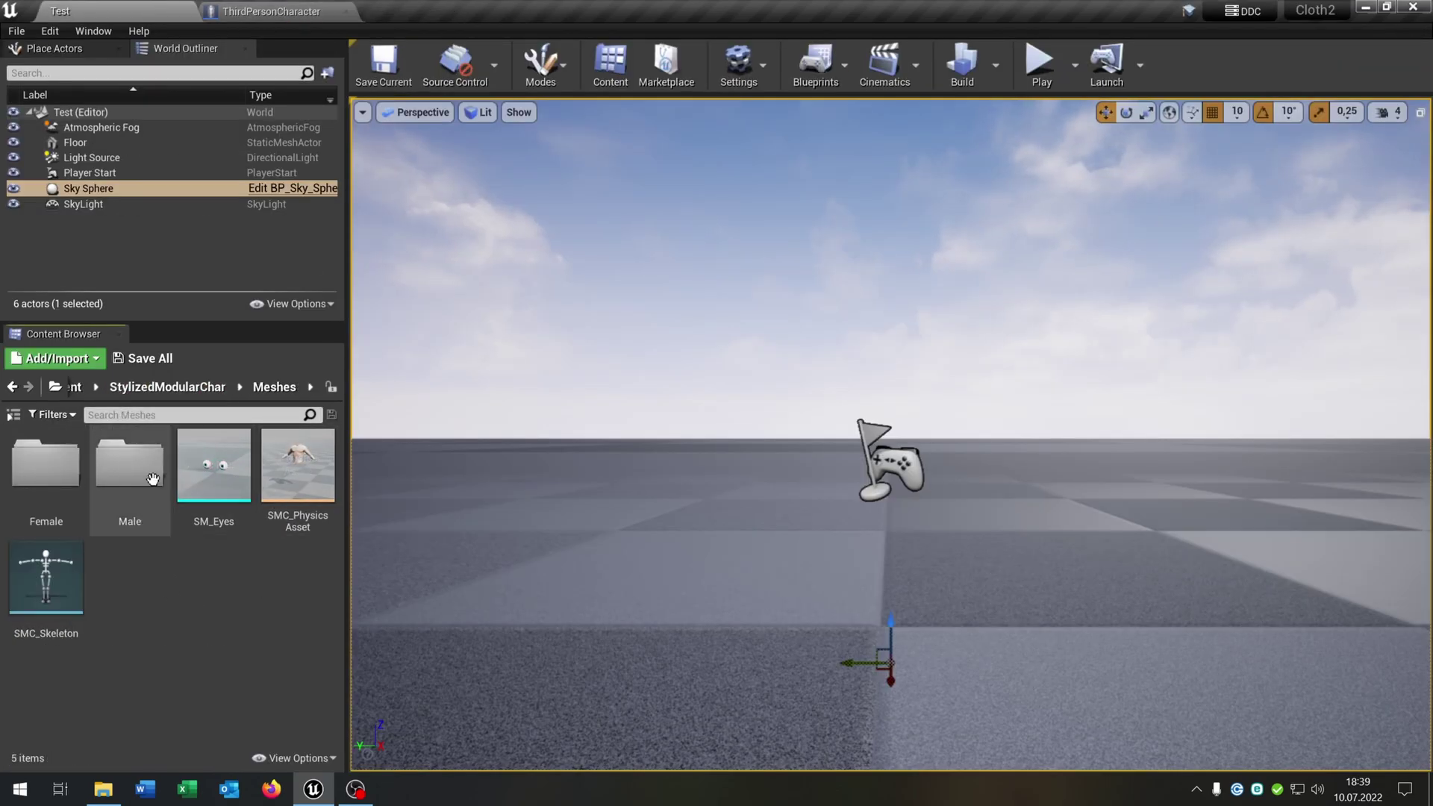
double_click(131, 462)
double_click(130, 463)
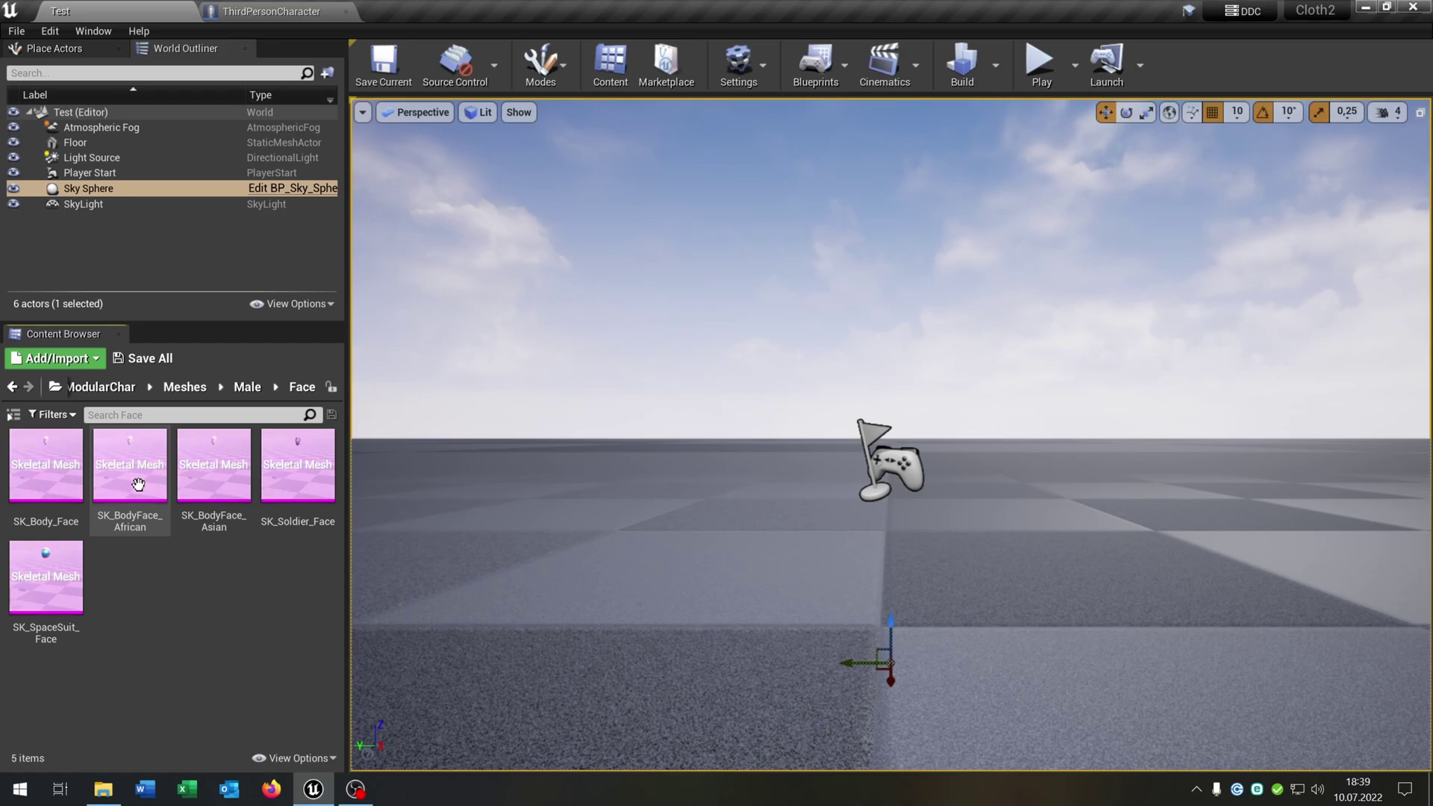
click(48, 477)
Step: Assign SK_Body_Face to the blueprint's Mesh, then compile and save
click(271, 11)
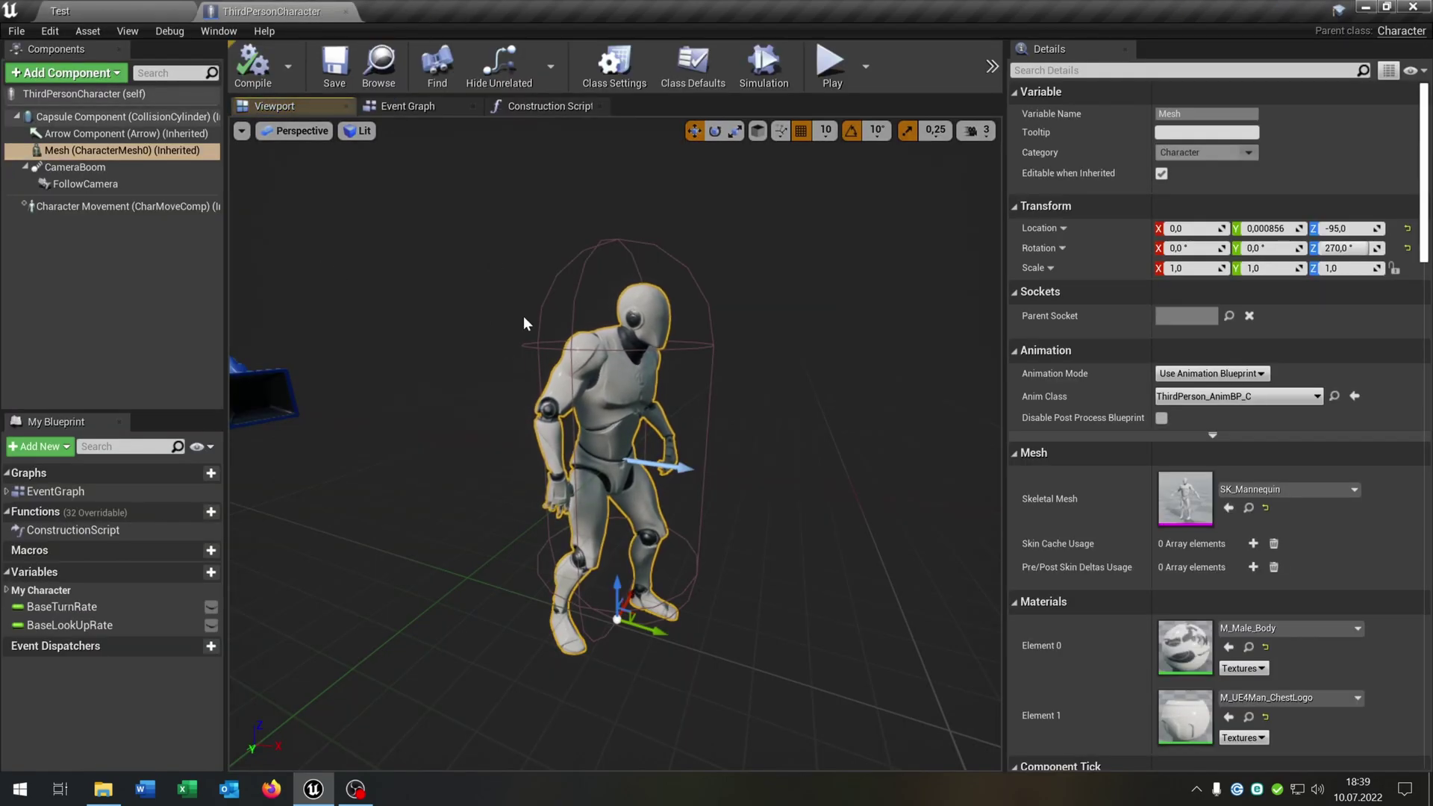
click(1228, 508)
right_drag(679, 424, 679, 395)
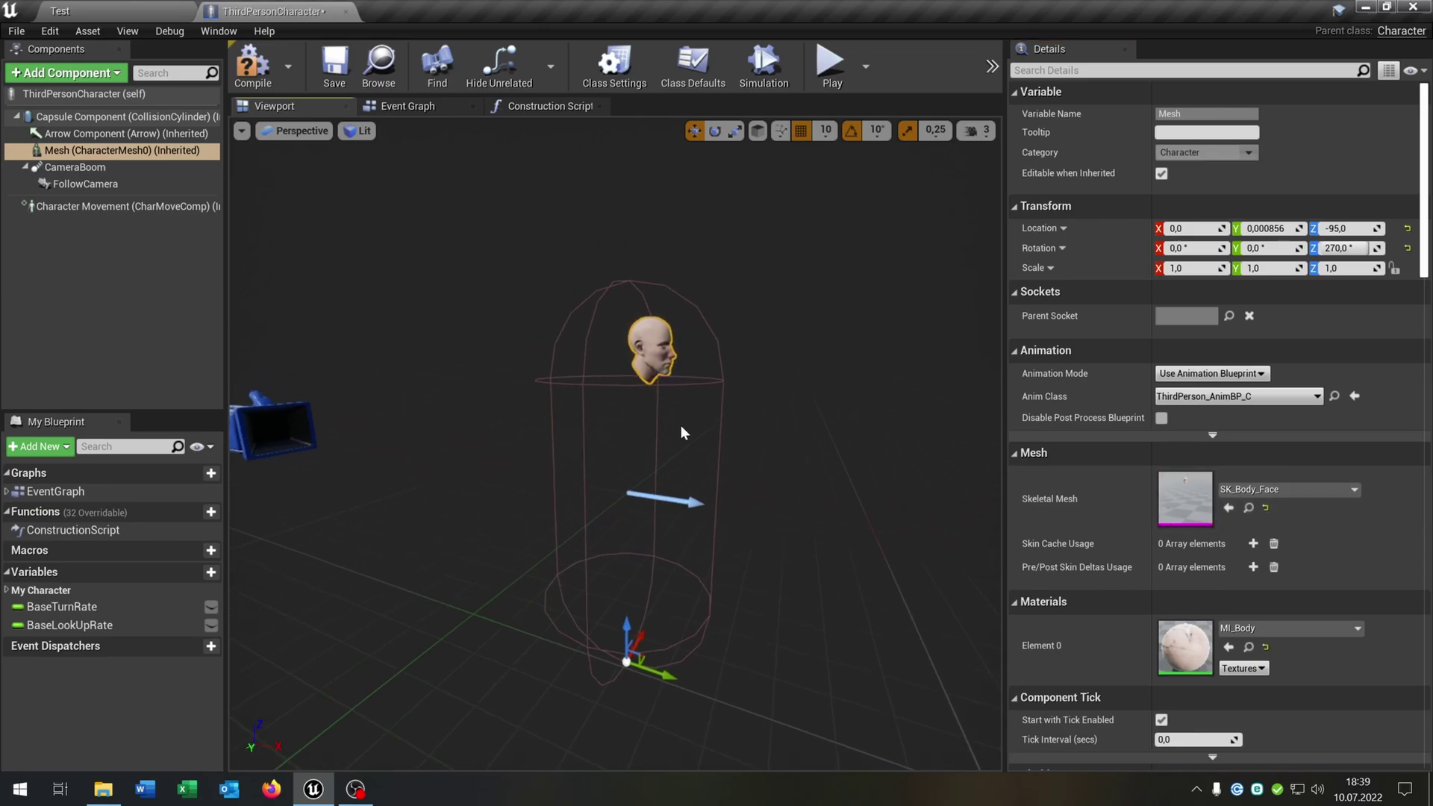
key(ctrl+s)
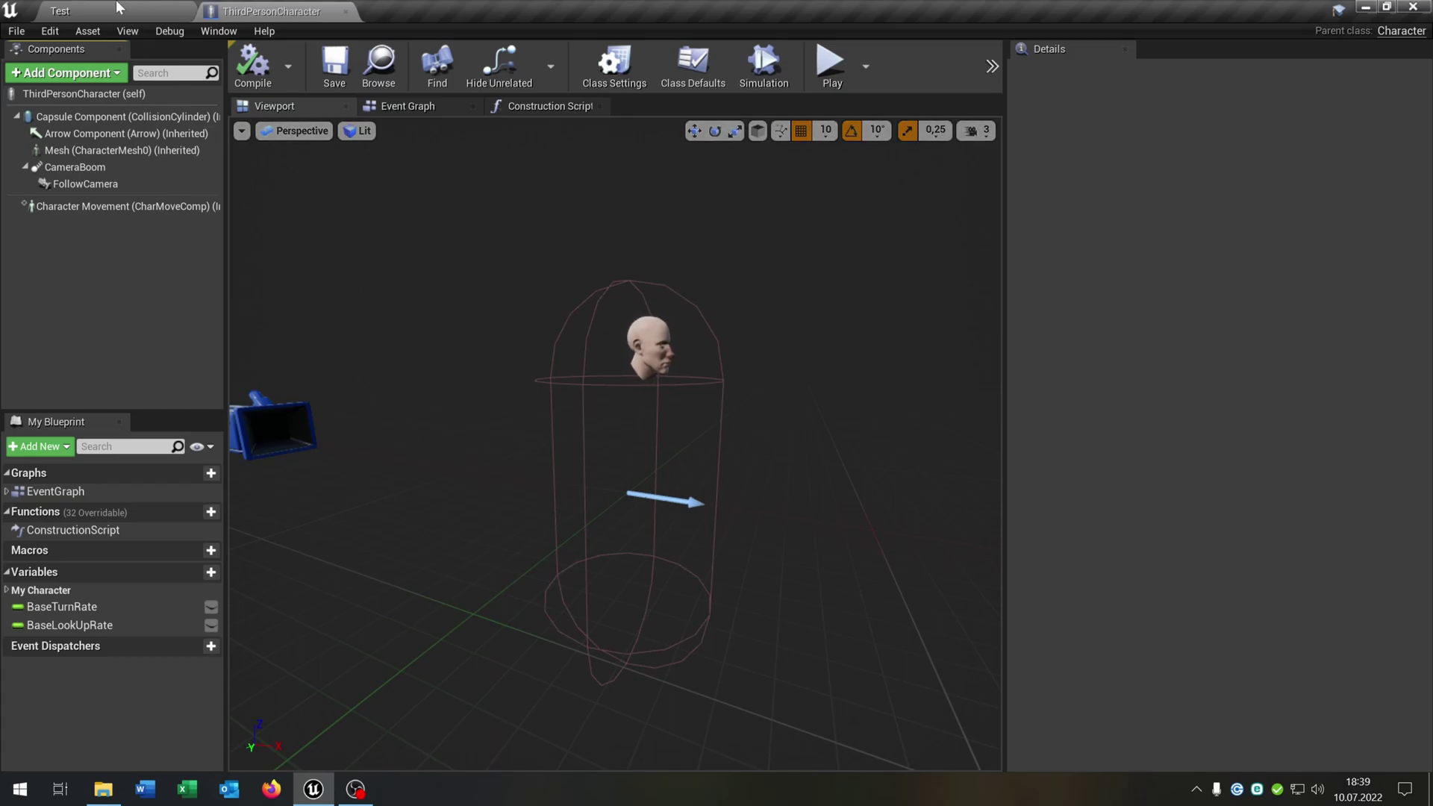
click(59, 10)
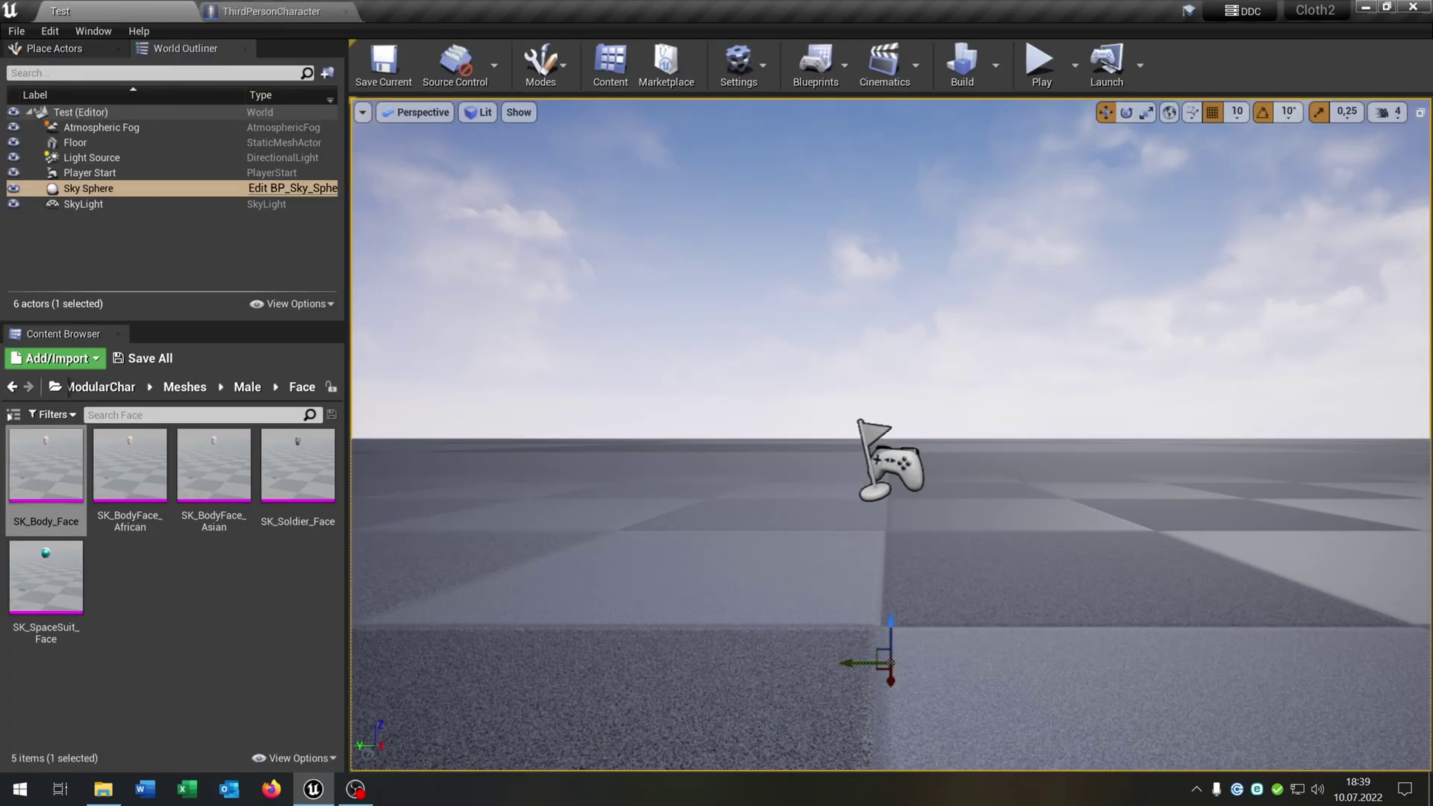
Step: Select SK_Aviator_Chest and add it as a skeletal mesh component in the character blueprint
click(241, 393)
double_click(43, 459)
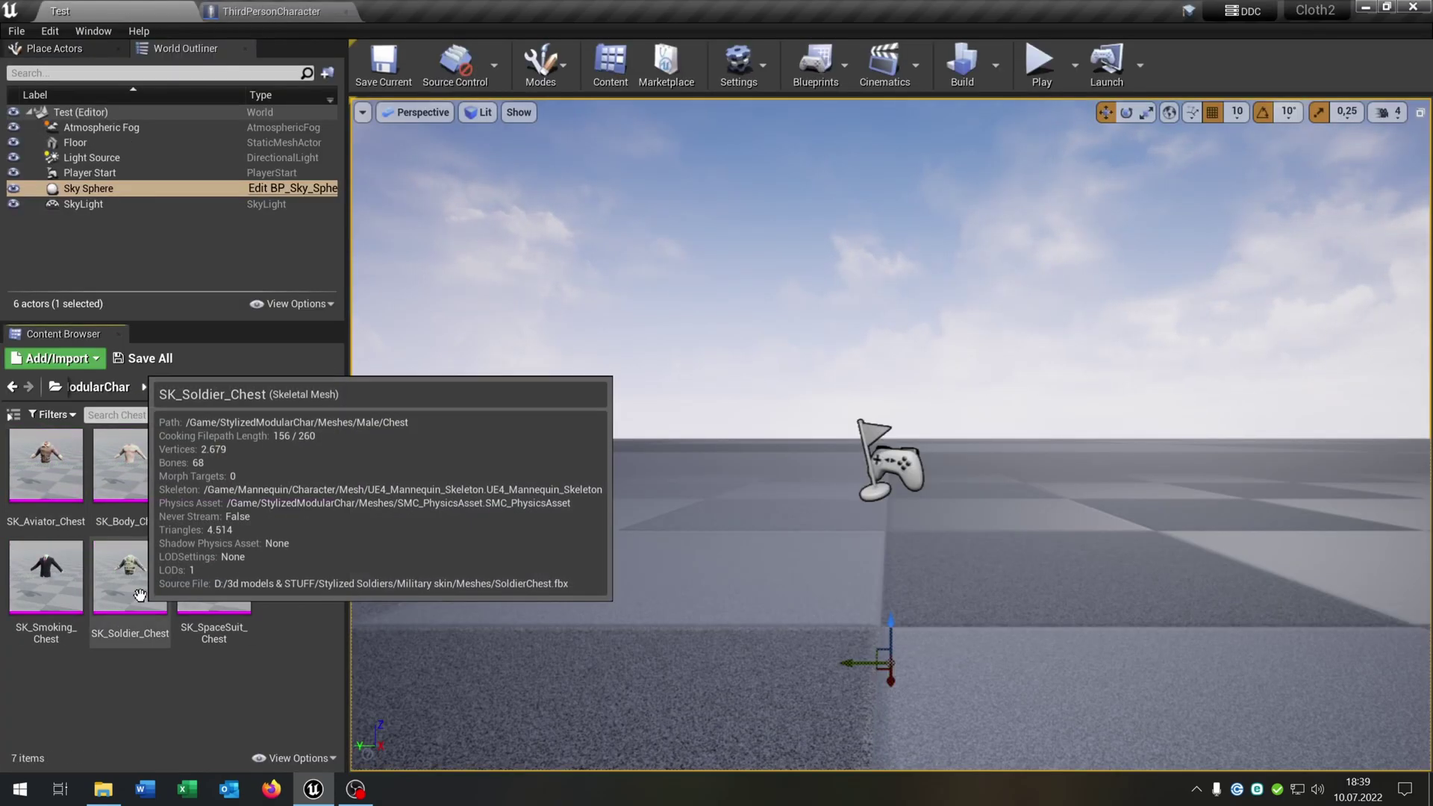
click(45, 463)
click(271, 11)
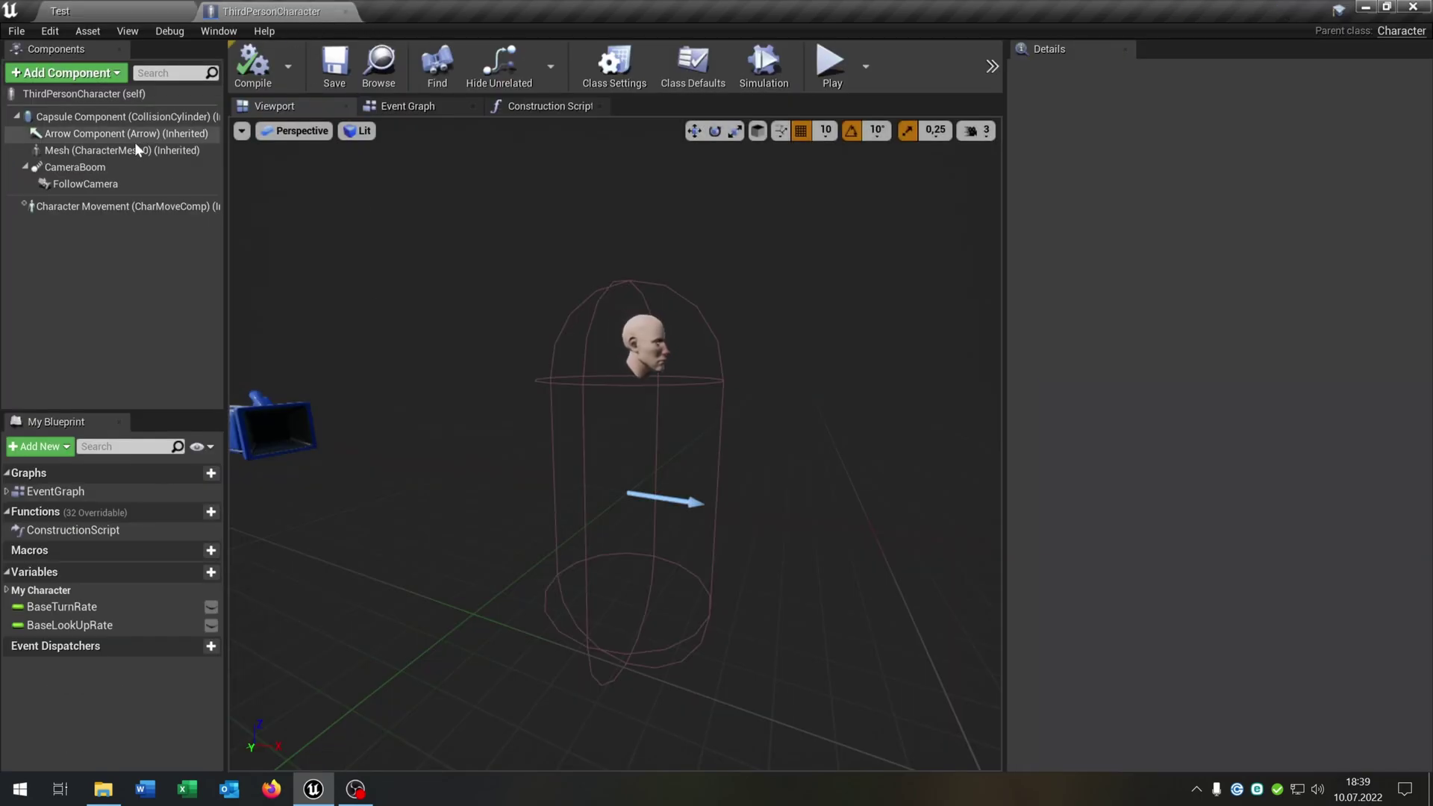
click(102, 150)
click(108, 73)
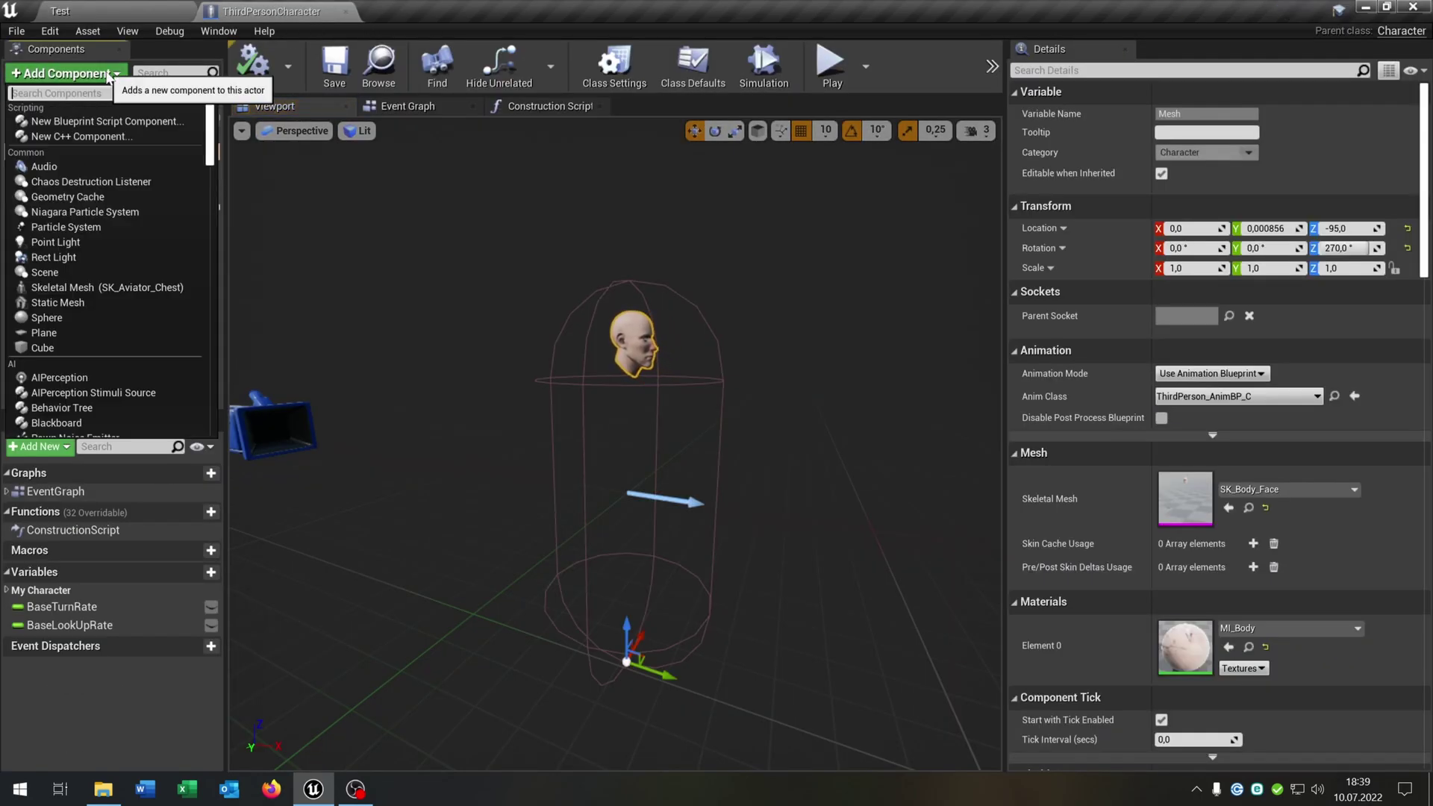
click(67, 288)
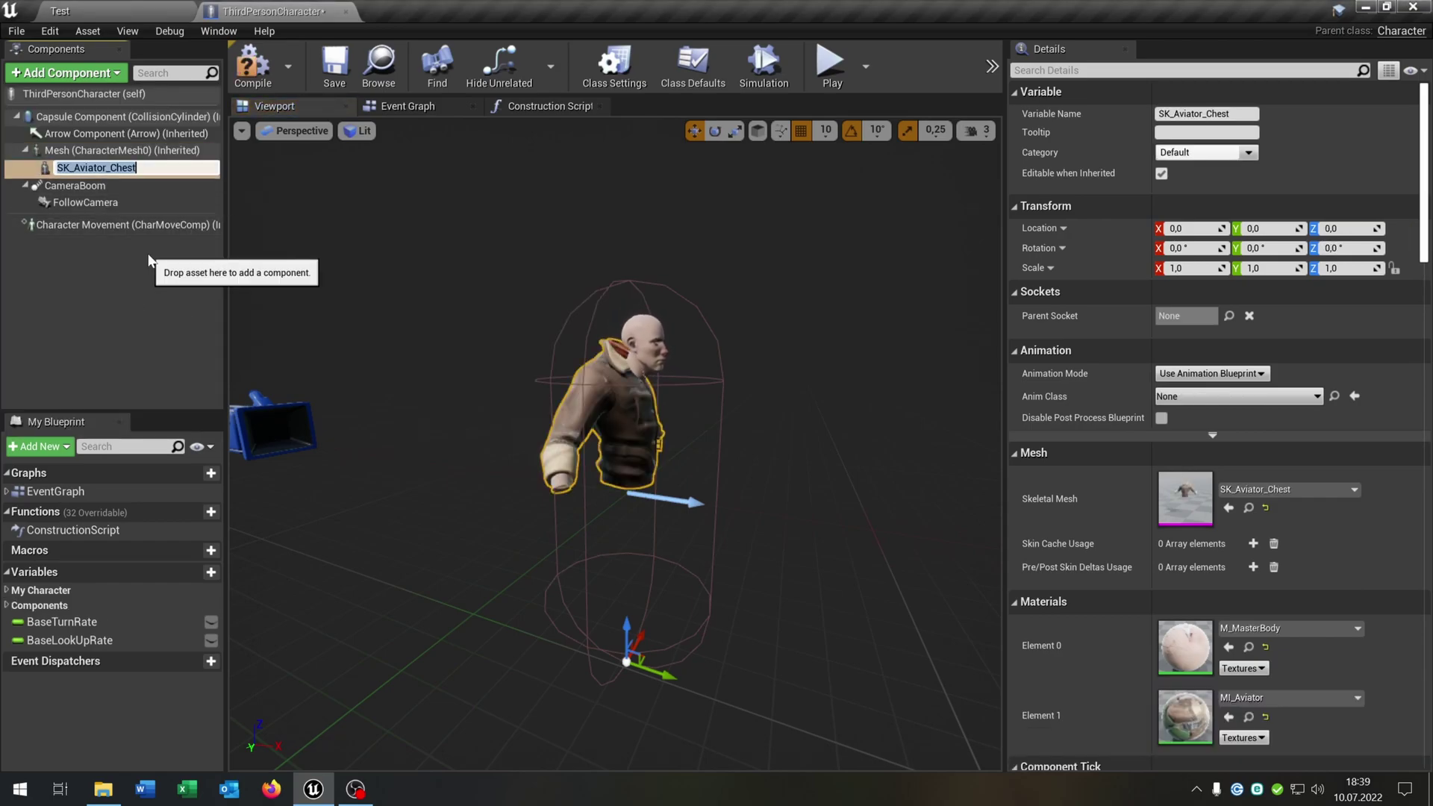
Step: Name the component Chest, set its Anim Class to ThirdPerson_AnimBP, and compile
text(CHesrt)
key(BackSpace)
key(BackSpace)
key(BackSpace)
key(BackSpace)
key(BackSpace)
text(hest)
key(Return)
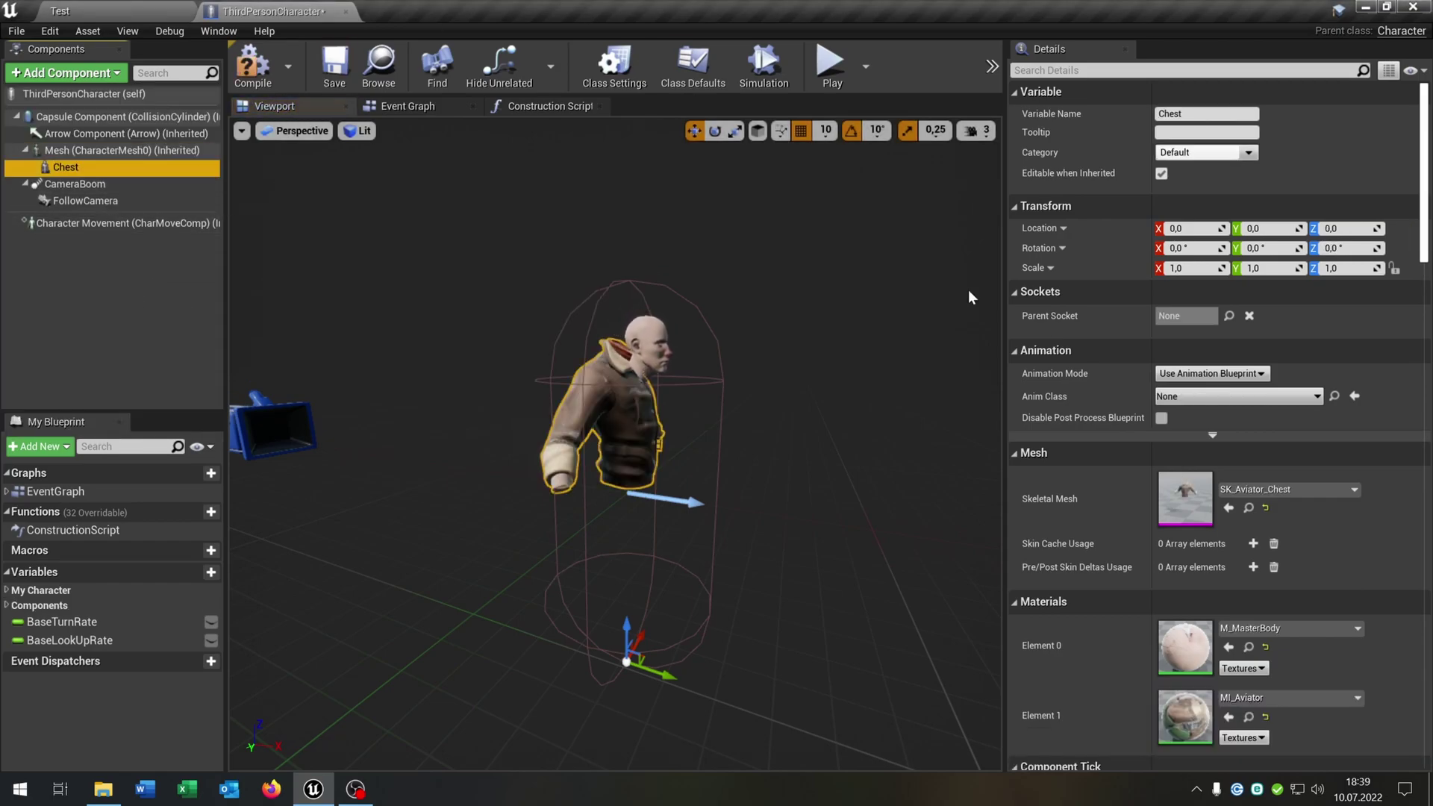
click(1268, 396)
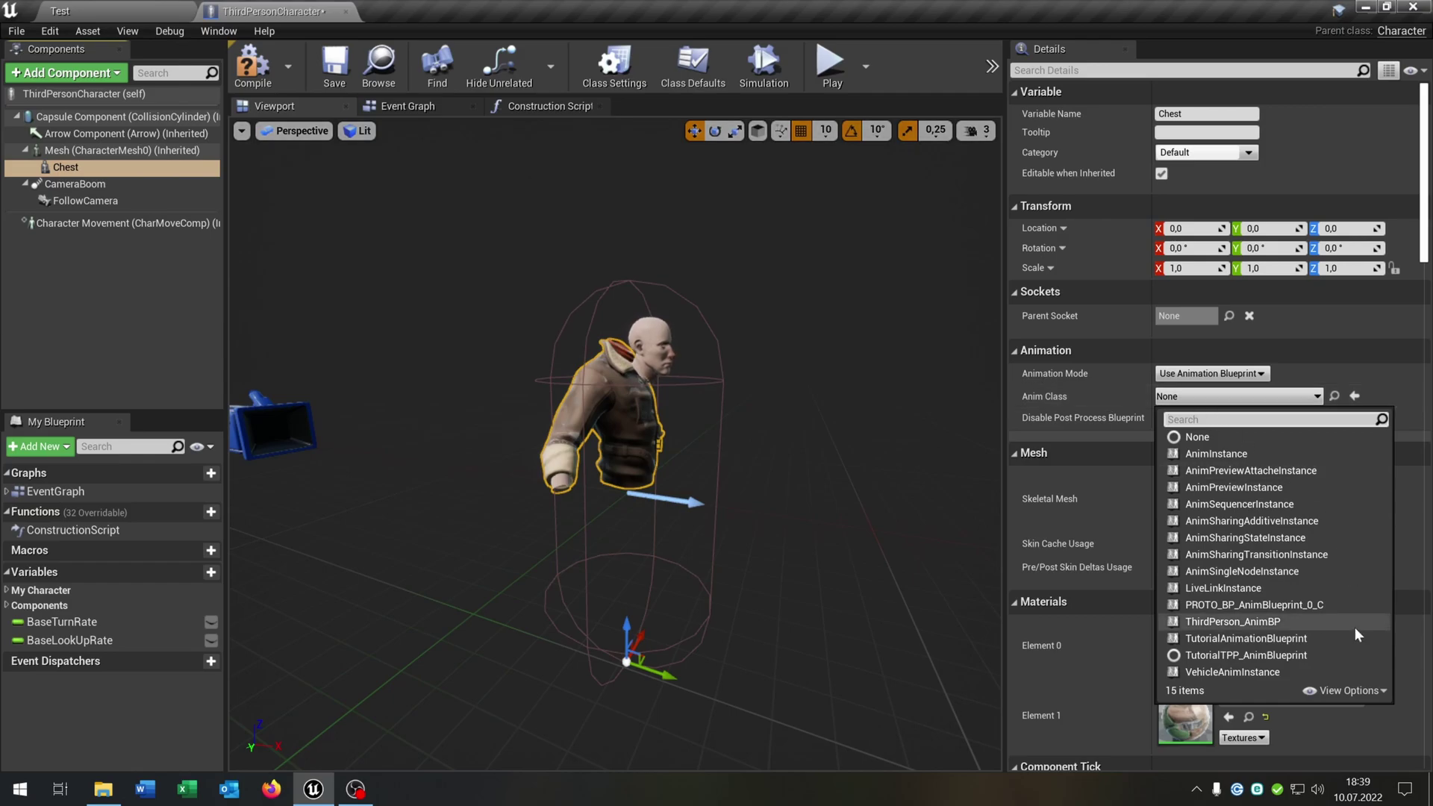
click(1285, 624)
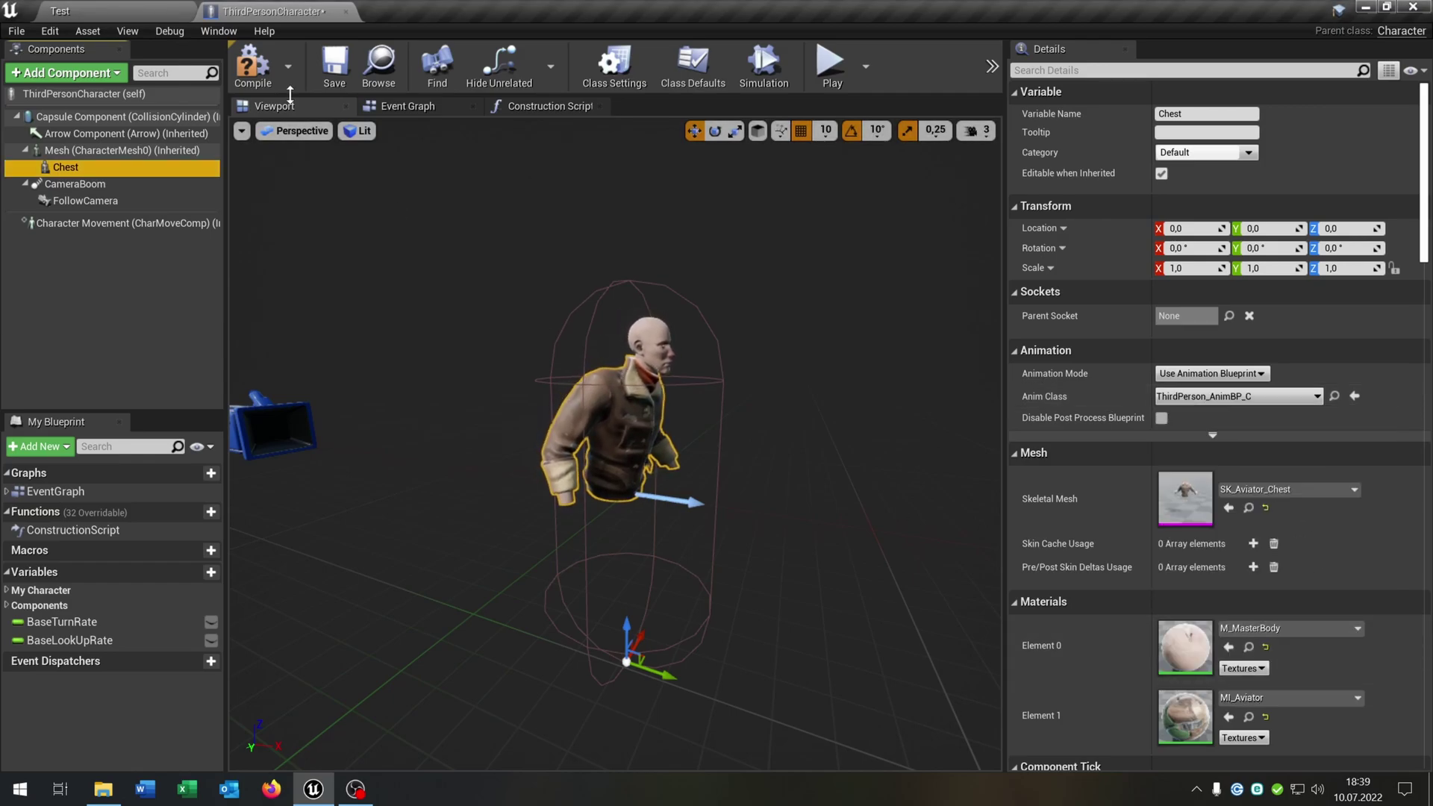
click(334, 65)
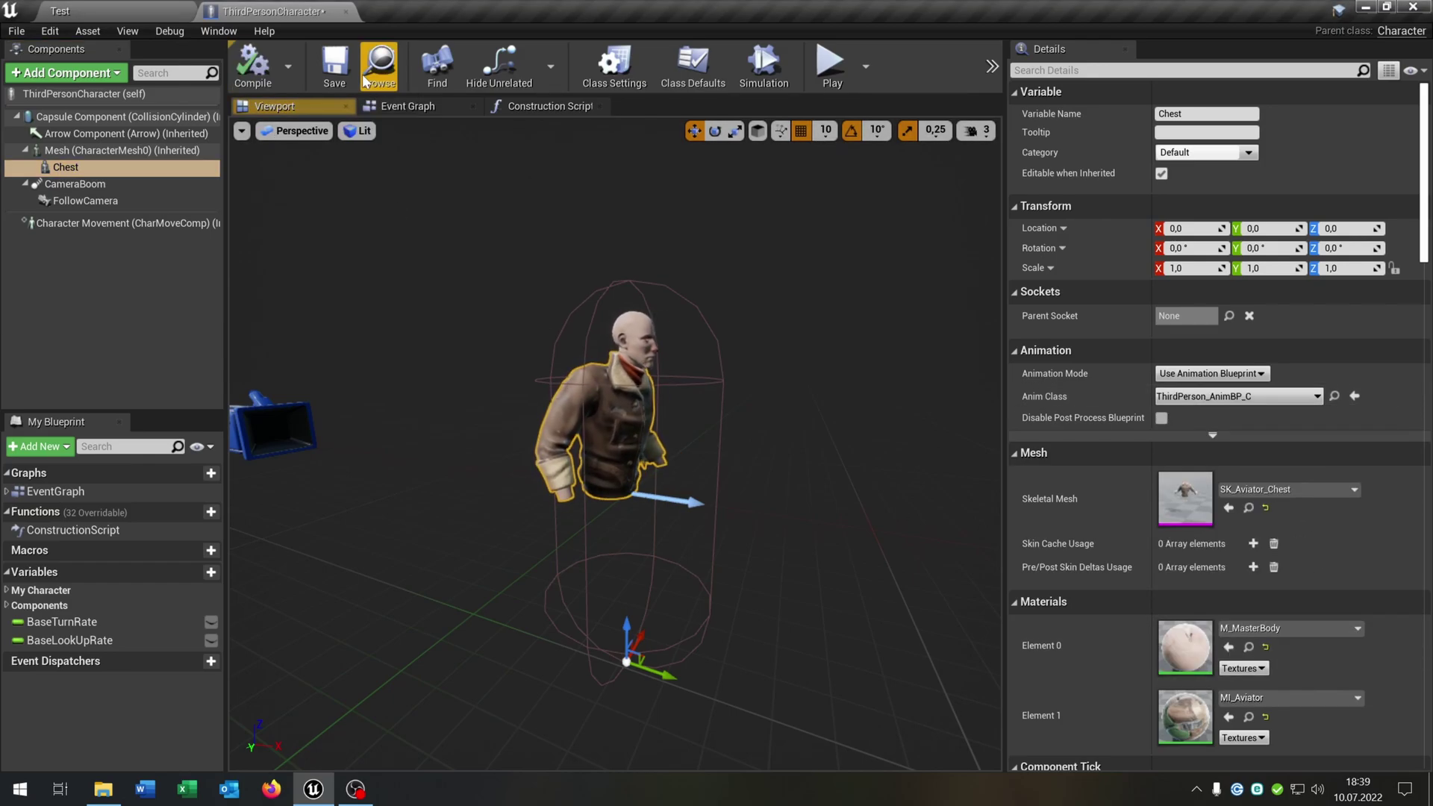
Step: Select SK_Body_Hands in Male > Hands and add it as a skeletal mesh component under Mesh
click(122, 150)
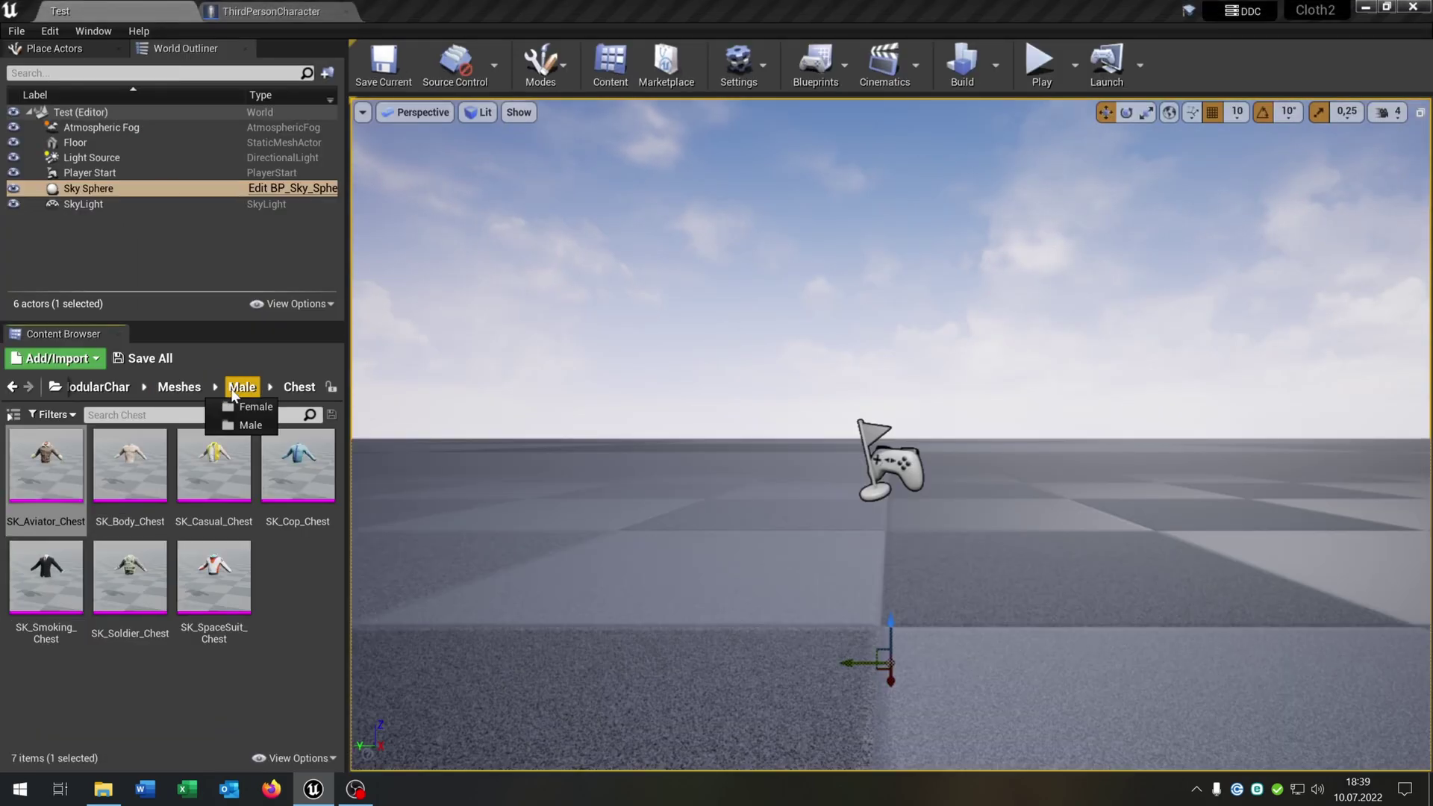
click(237, 388)
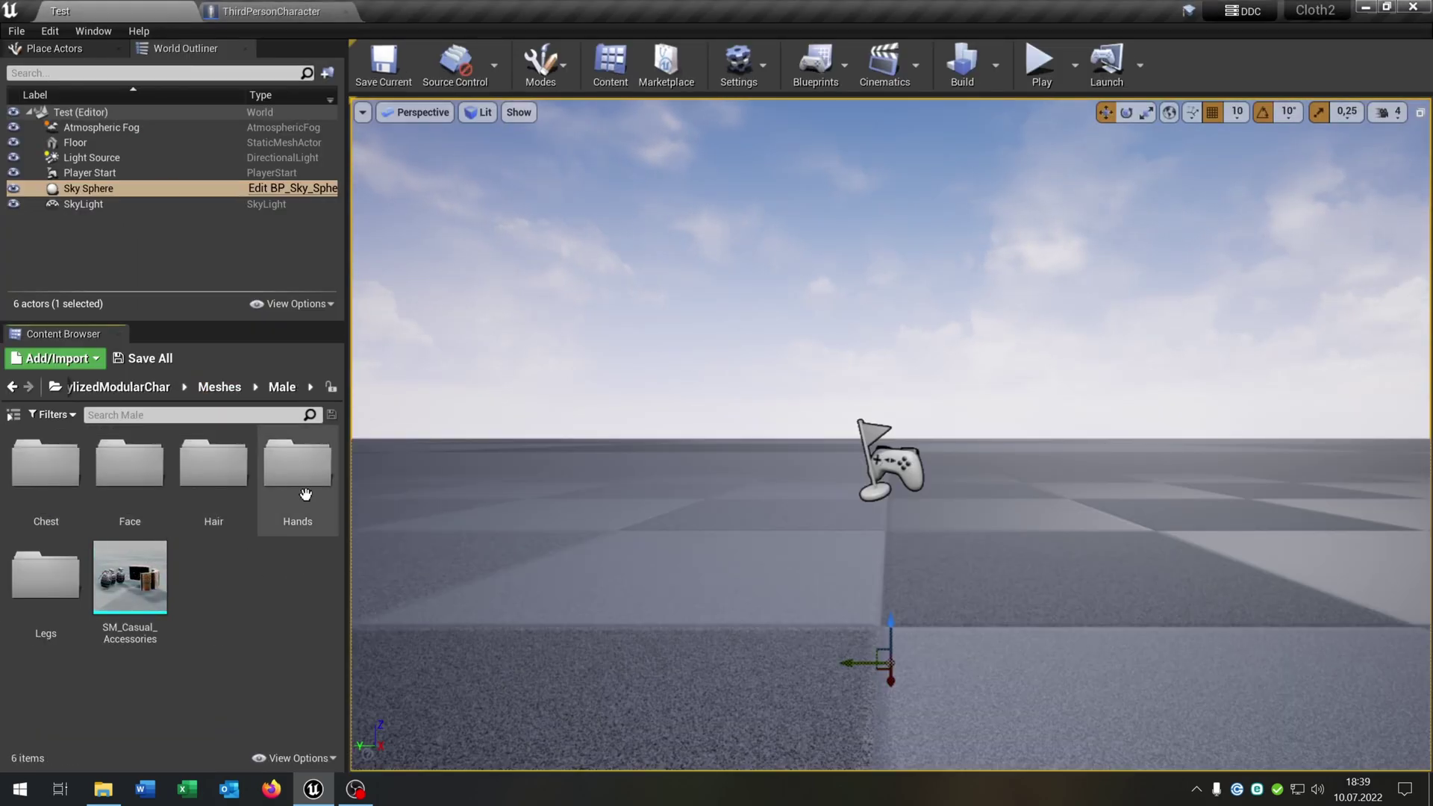
double_click(297, 464)
click(37, 474)
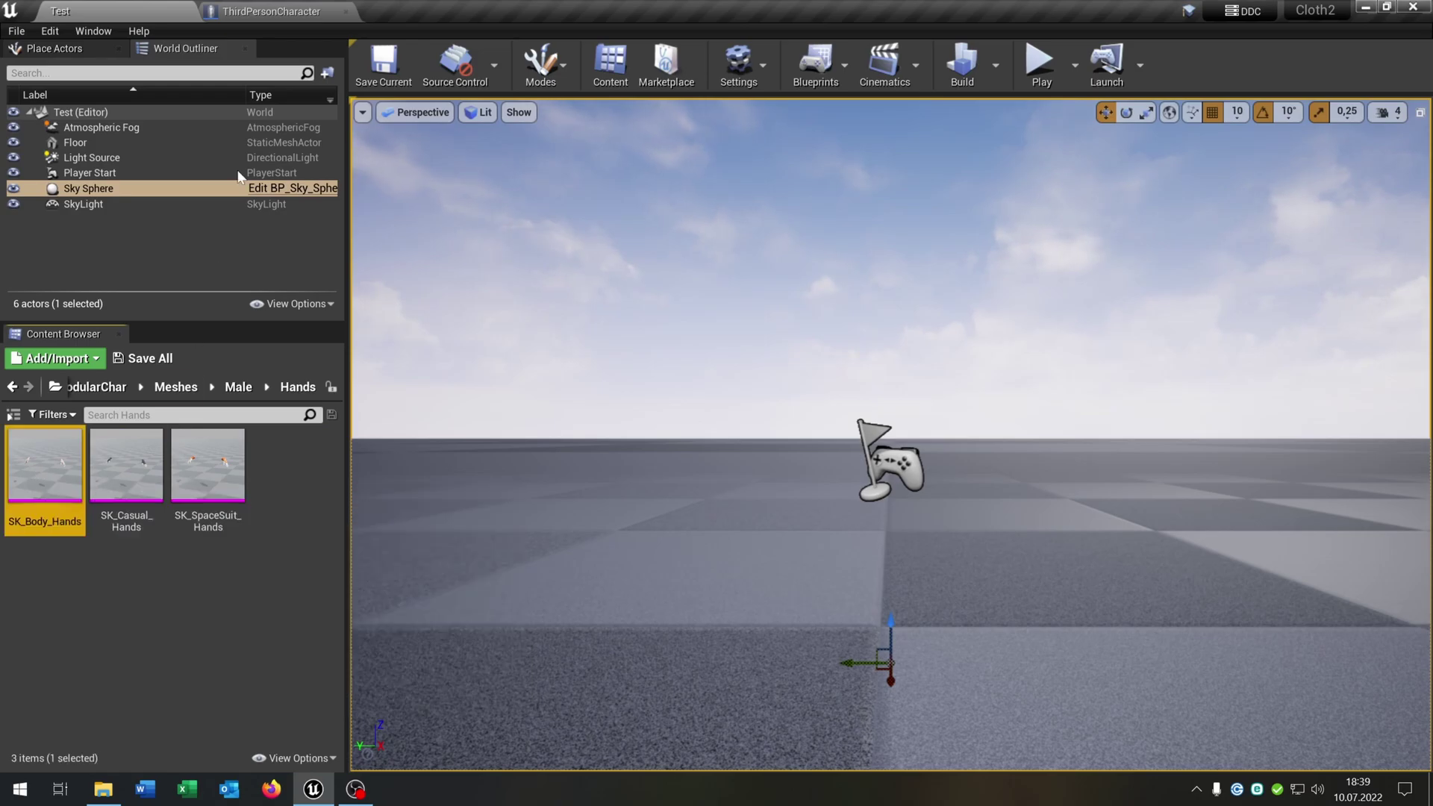
click(270, 11)
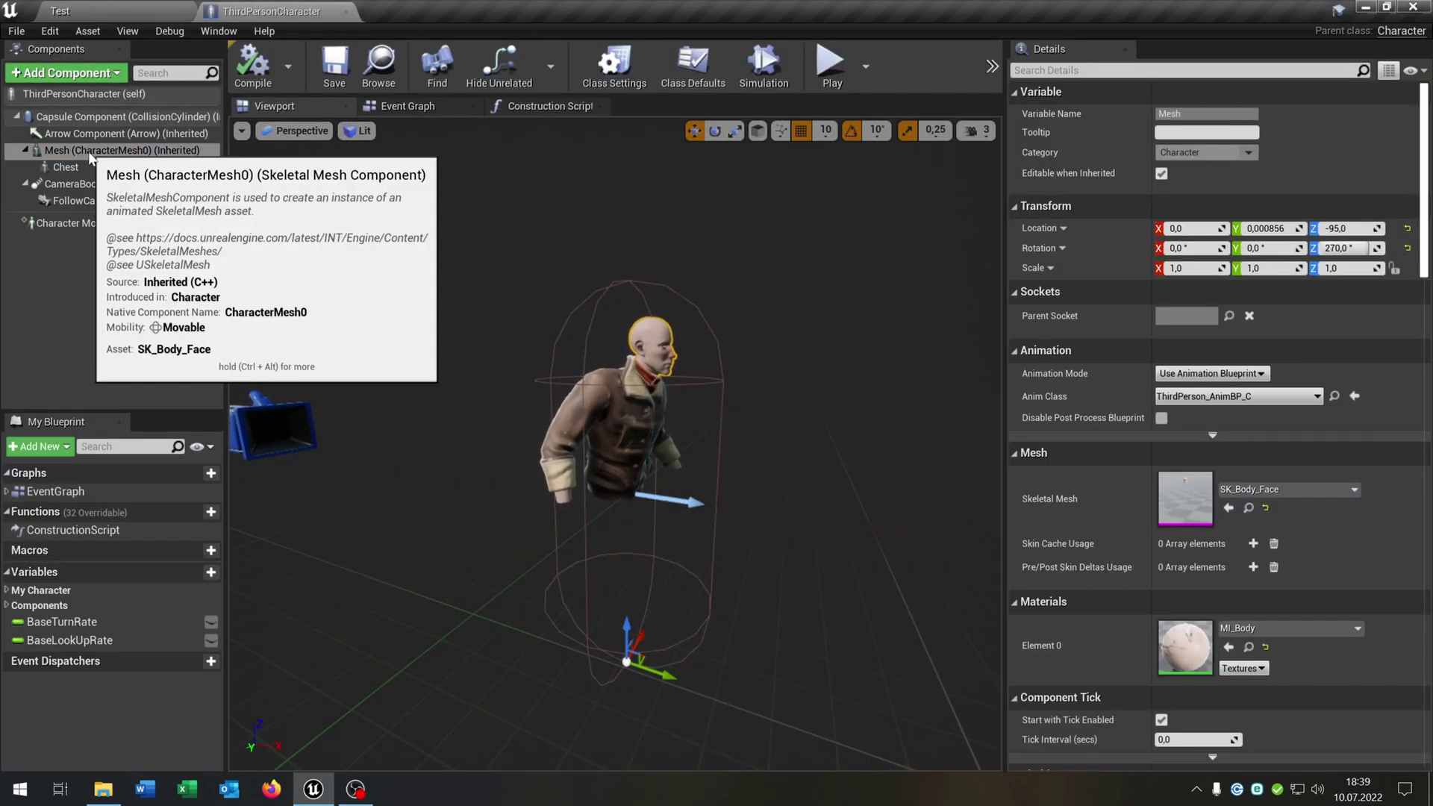
click(112, 73)
click(105, 287)
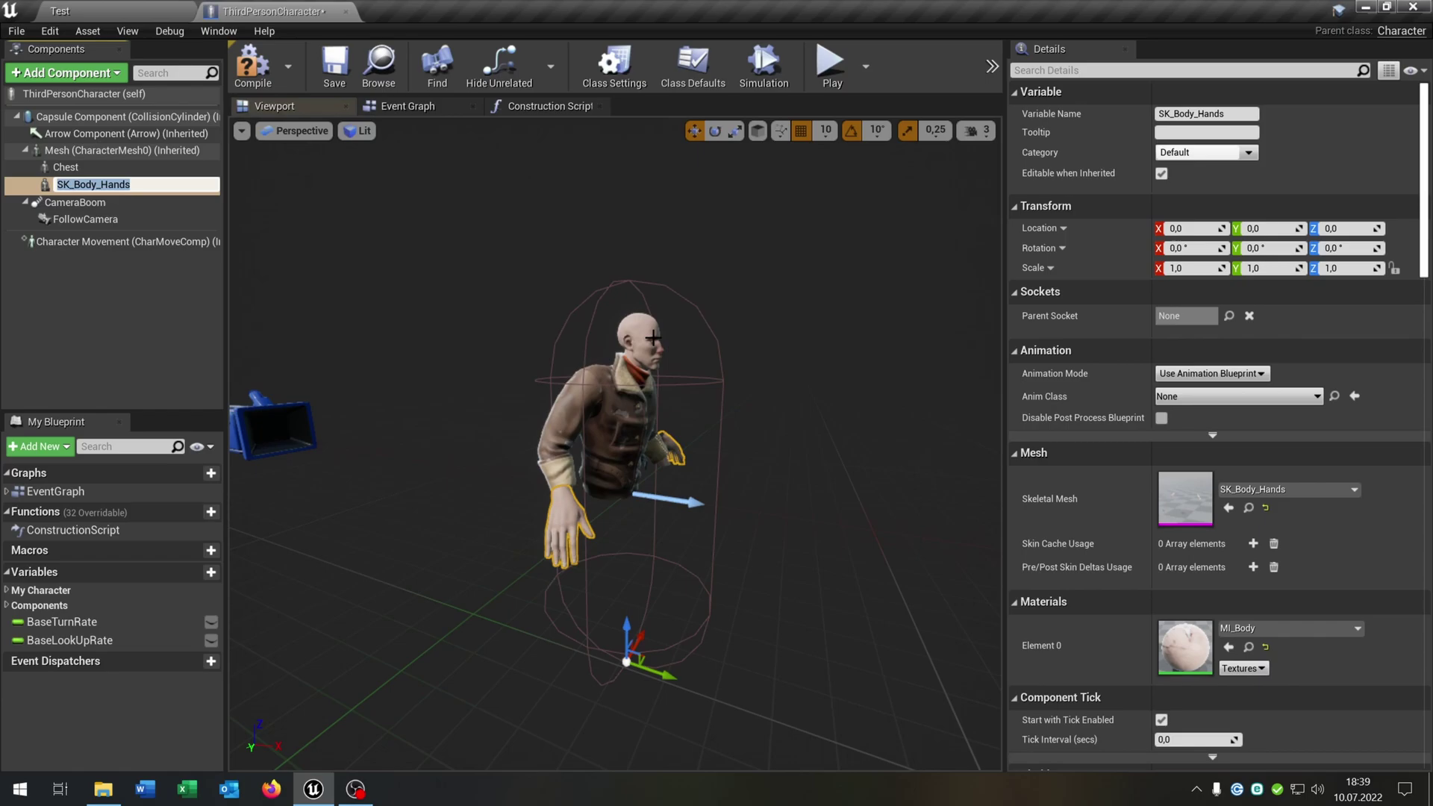
Step: Name the component Hands, set its Anim Class to ThirdPerson_AnimBP, and compile
text(Hands)
key(Return)
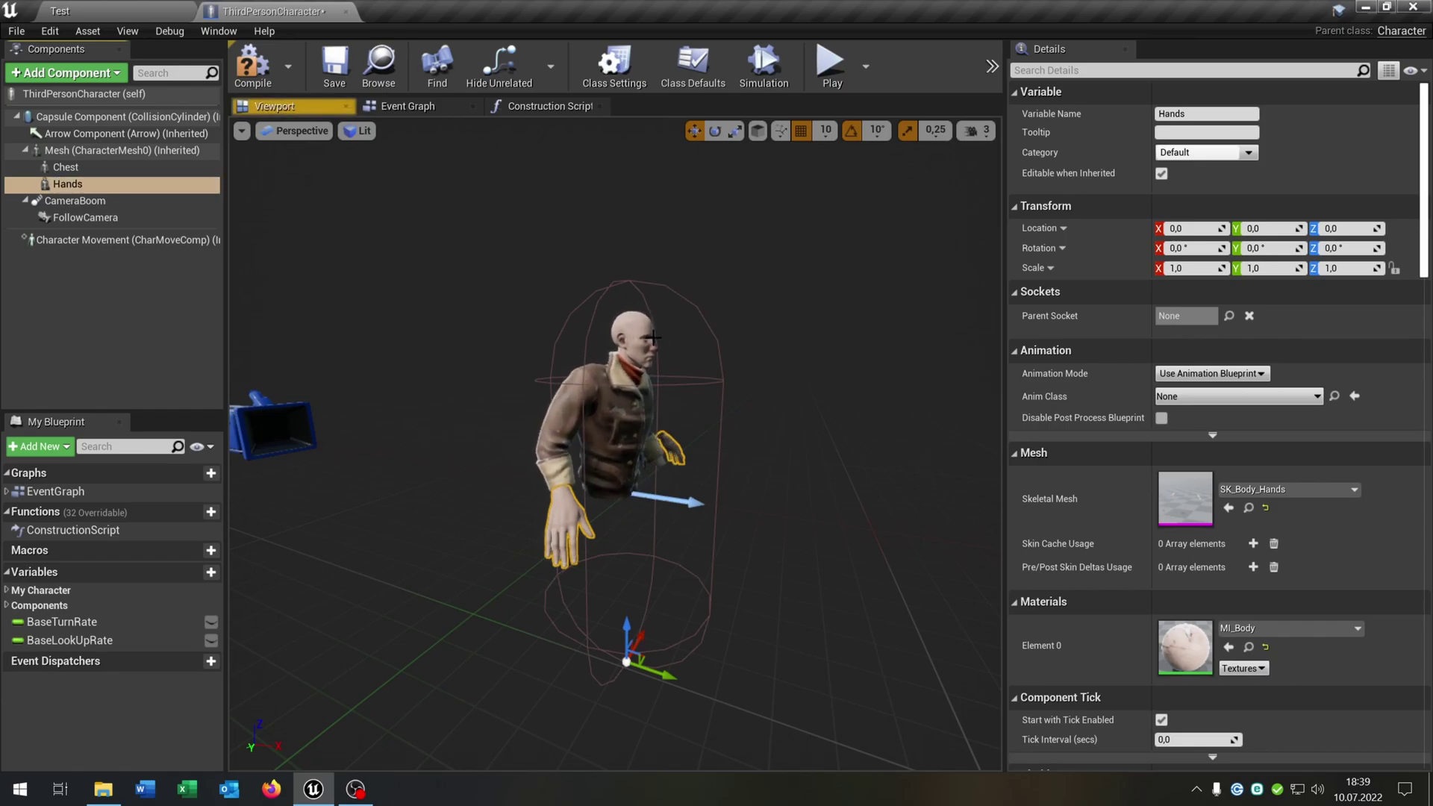
click(1269, 397)
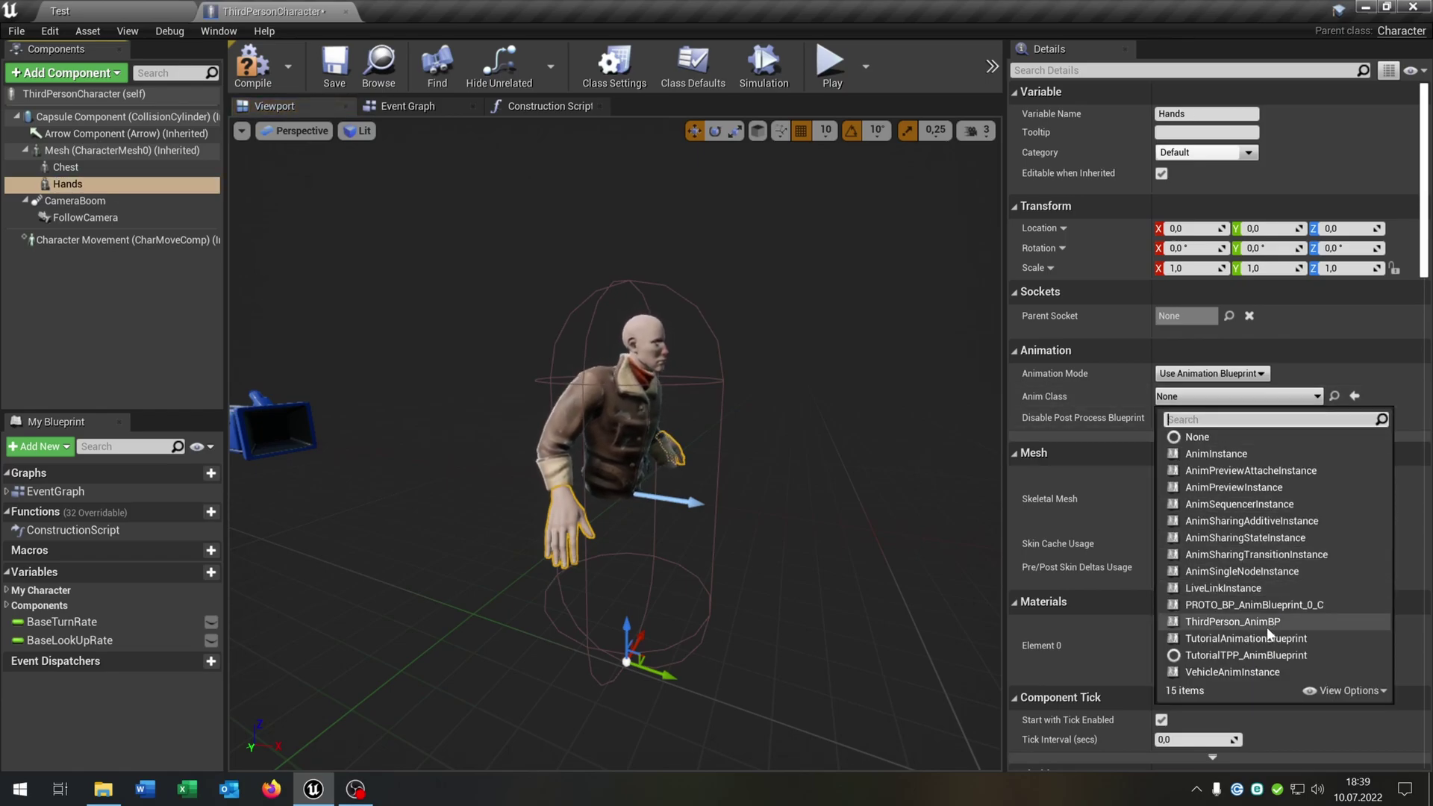
click(1266, 626)
click(254, 66)
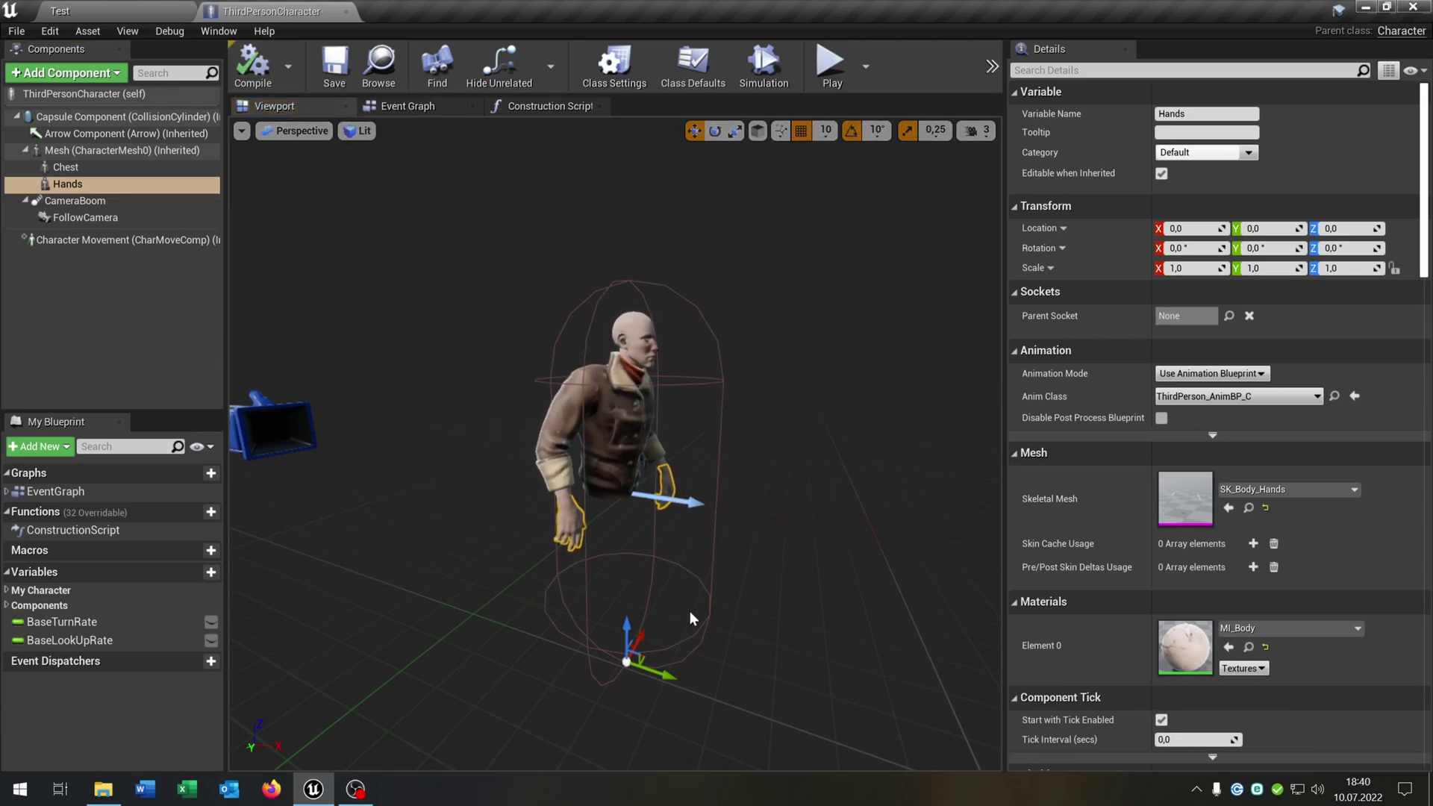
right_drag(660, 544, 660, 571)
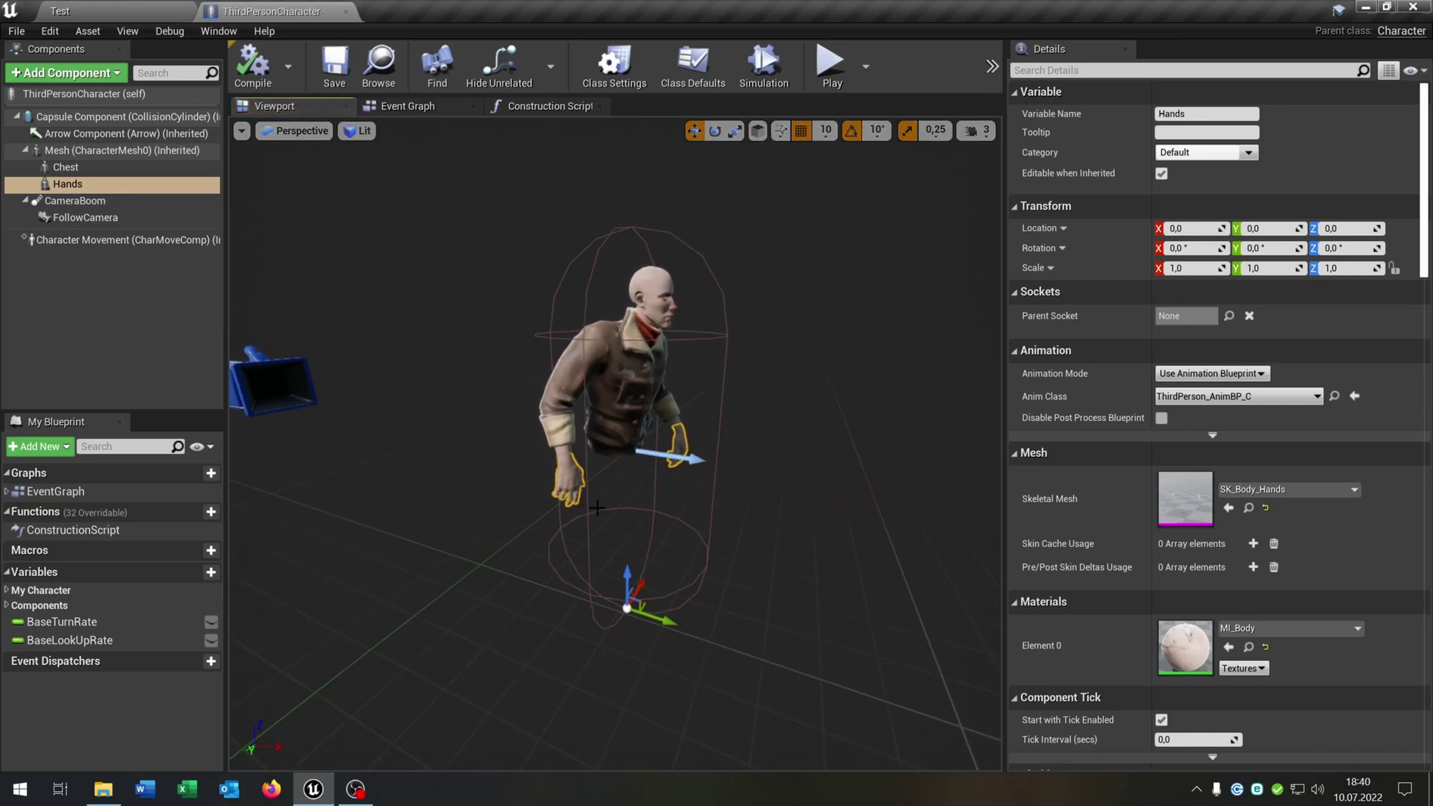
Step: Select SK_Cop_Legs in Male > Legs and add it as a component under the Mesh
click(97, 10)
click(238, 387)
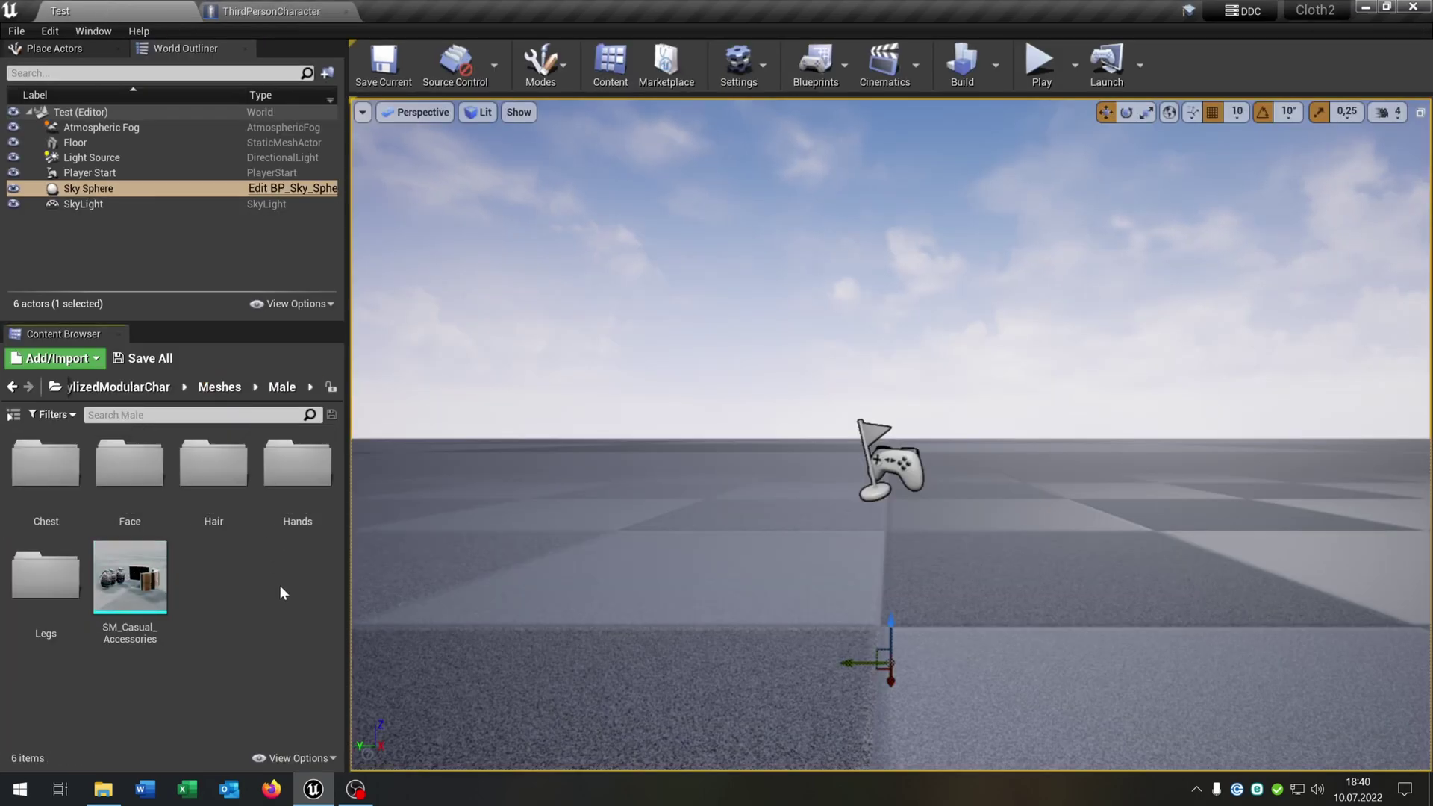
double_click(46, 574)
click(297, 466)
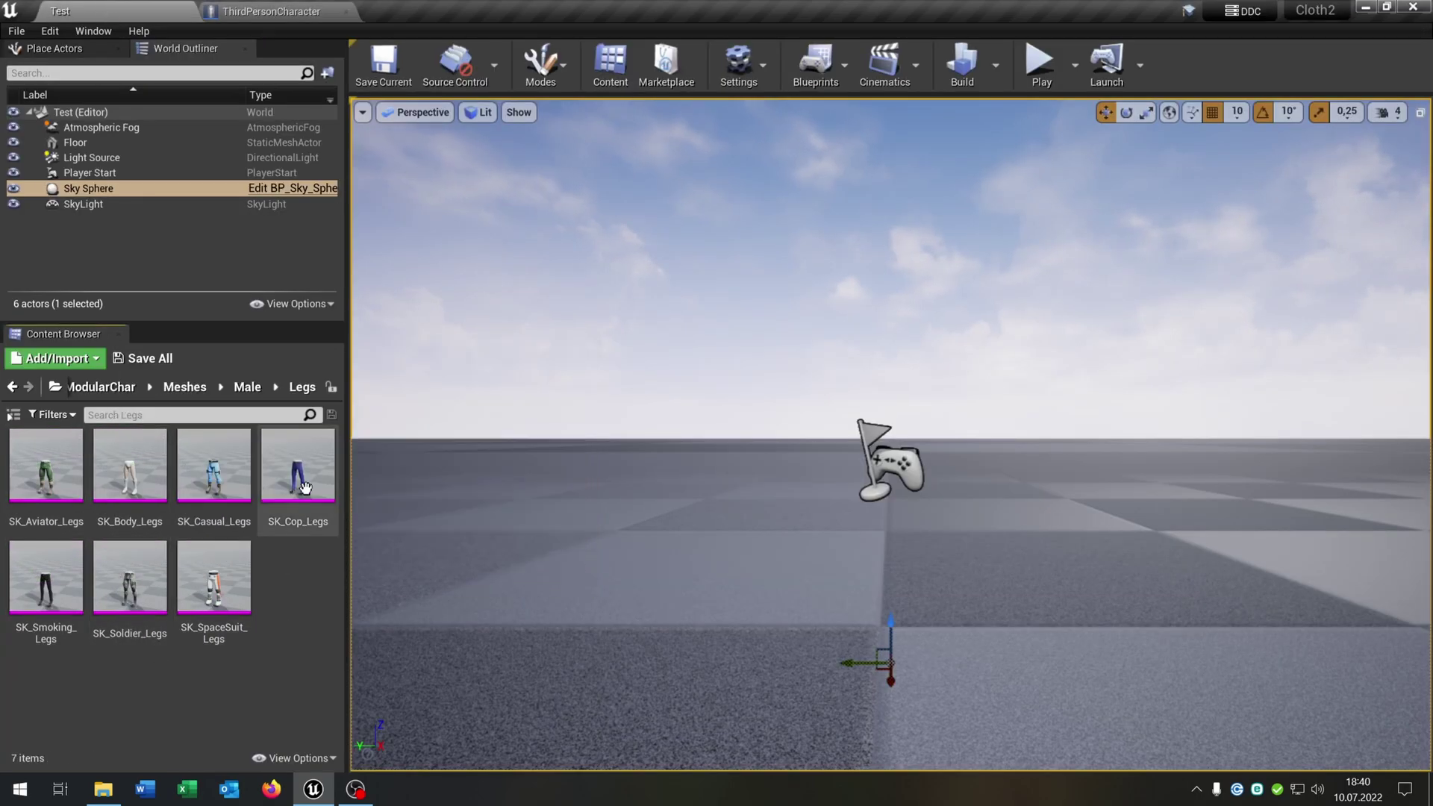
click(276, 10)
click(95, 147)
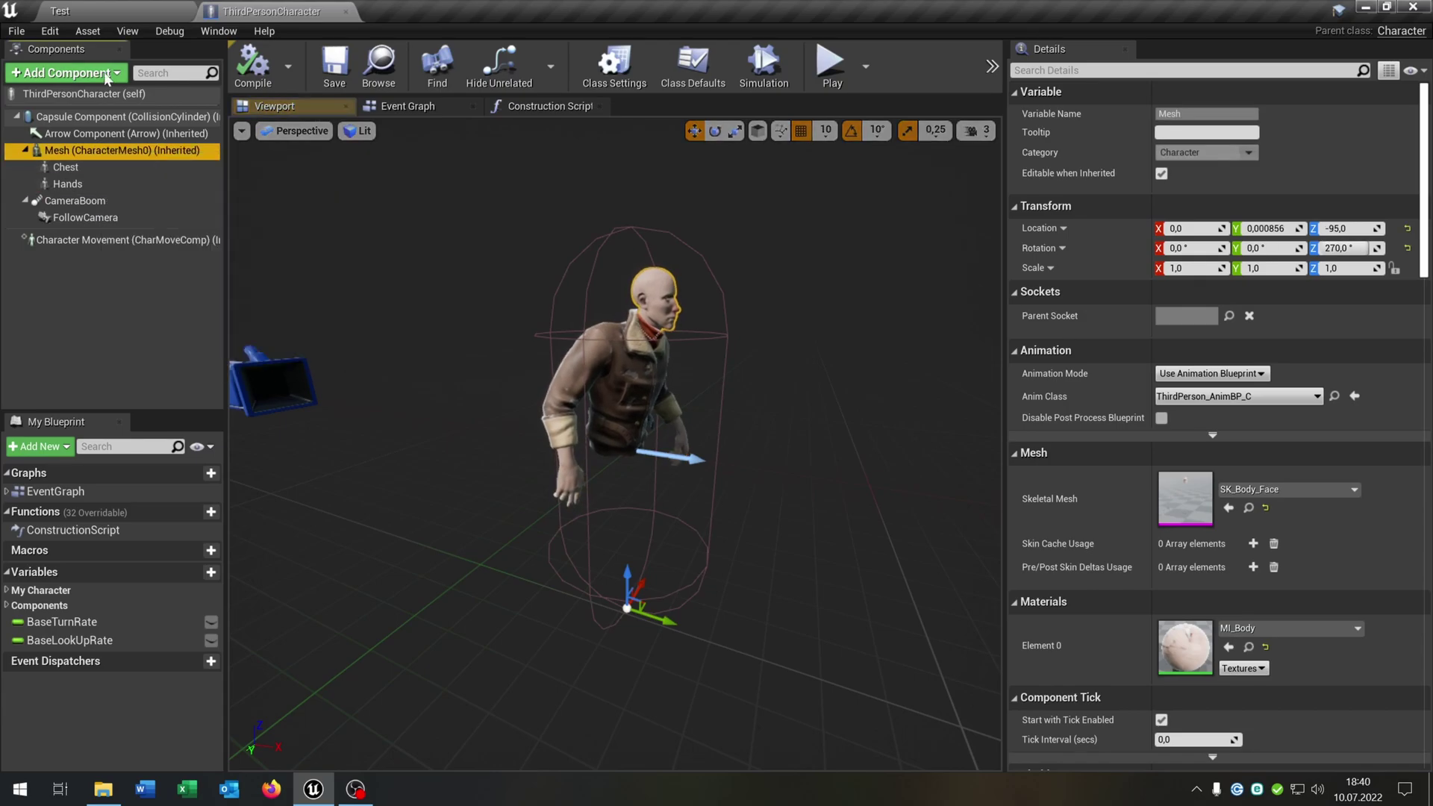
click(67, 72)
click(133, 284)
Step: Name the component Legs, set its Anim Class to ThirdPerson_AnimBP, and compile
text(Le)
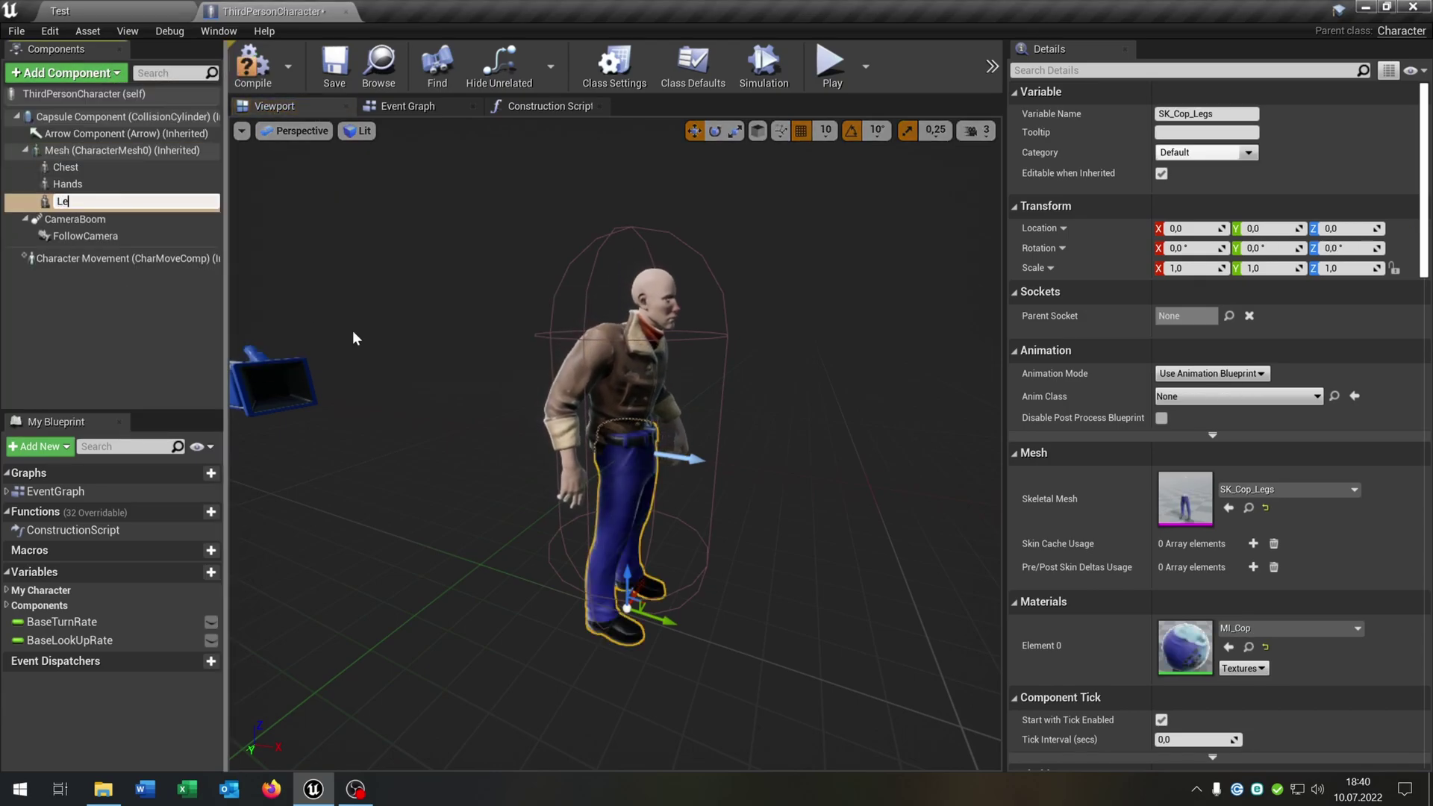
text(gs)
key(Return)
click(1238, 396)
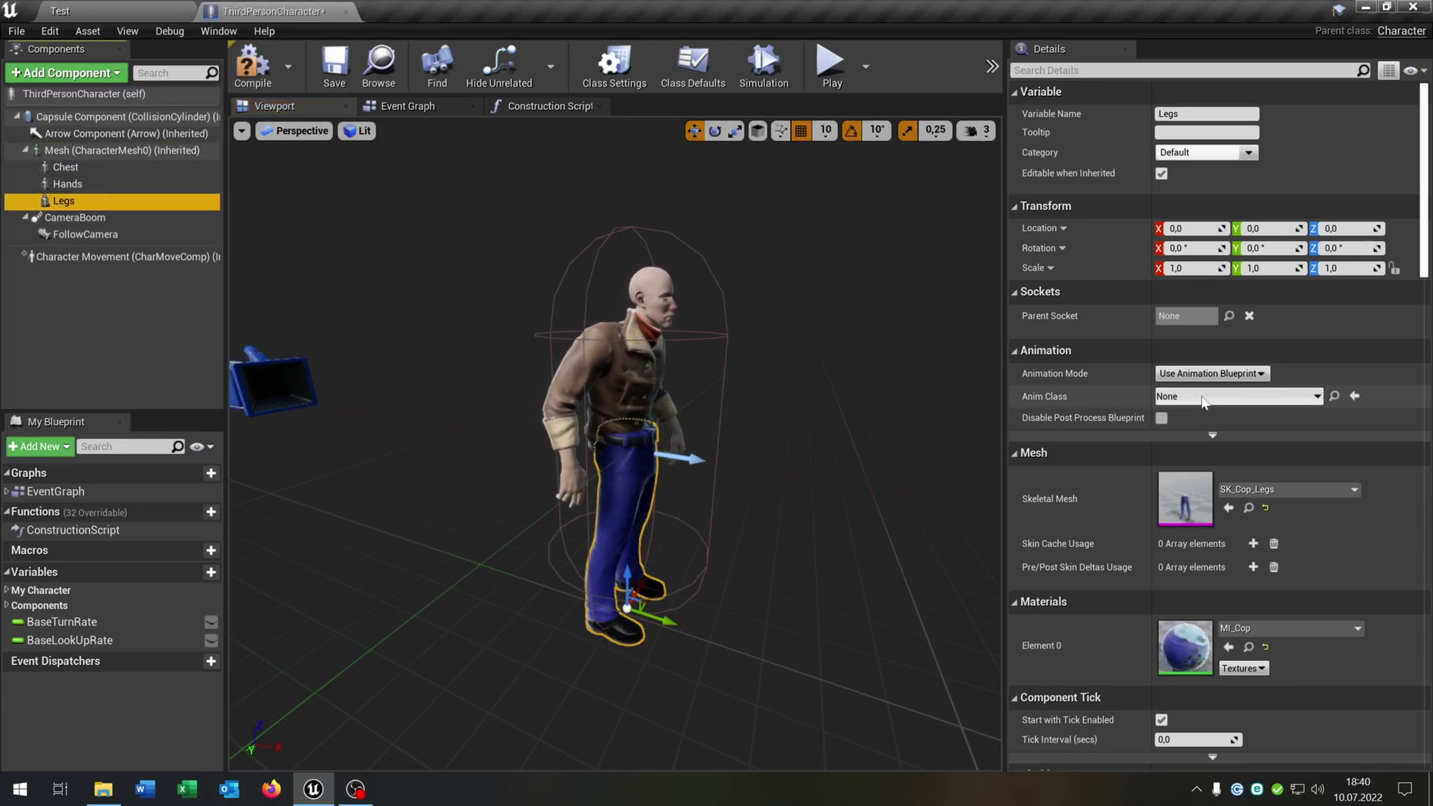
click(1261, 621)
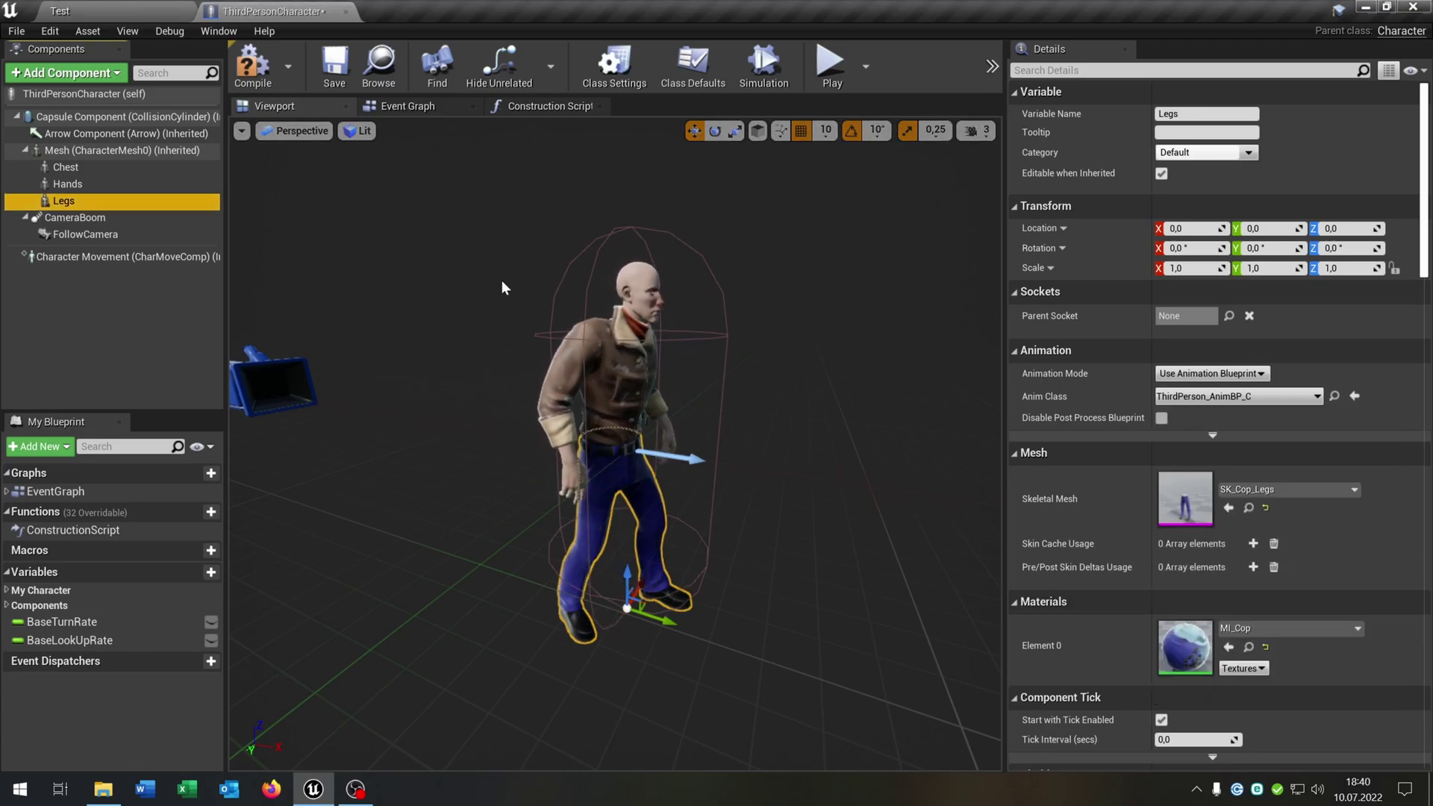
click(254, 67)
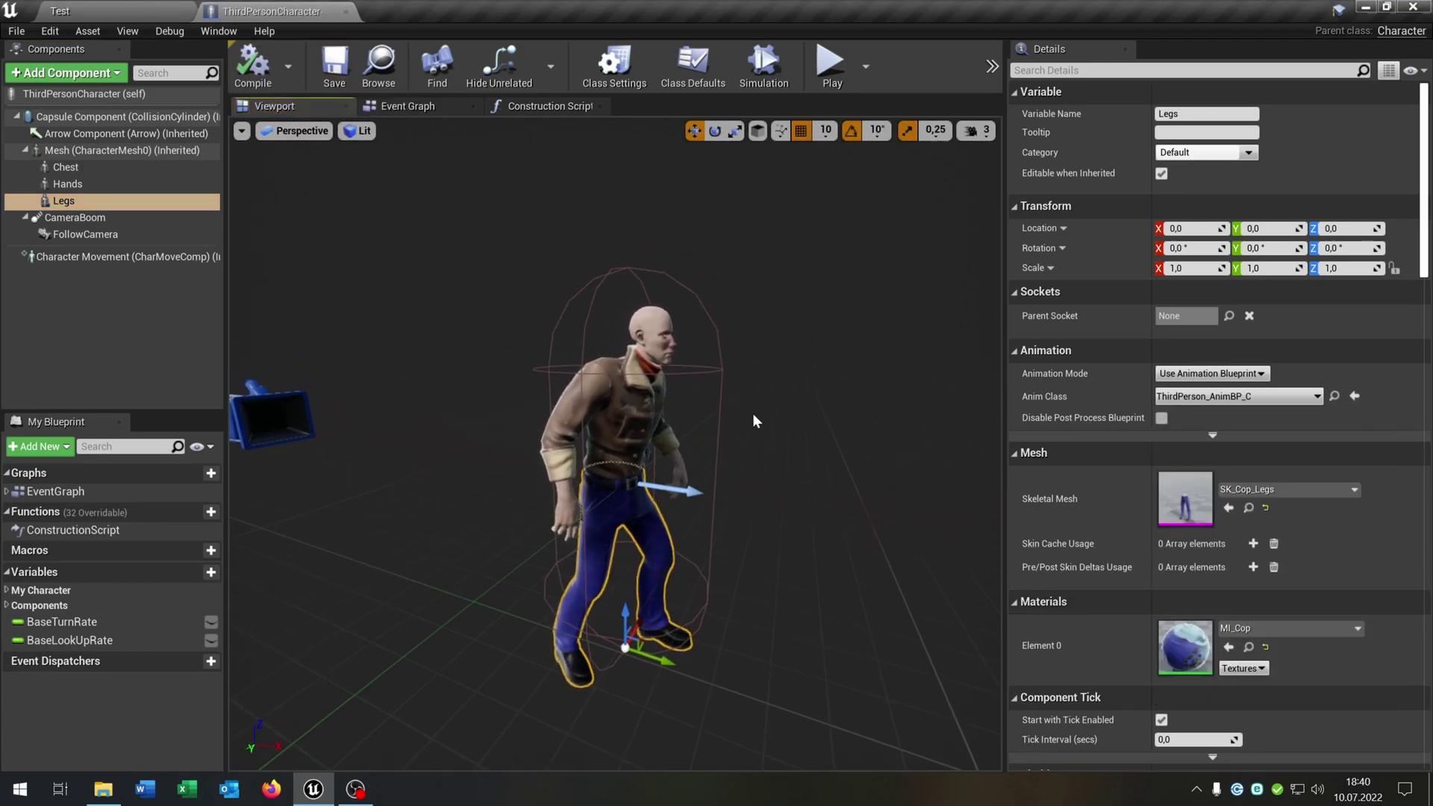
scroll(666, 427, up, 5)
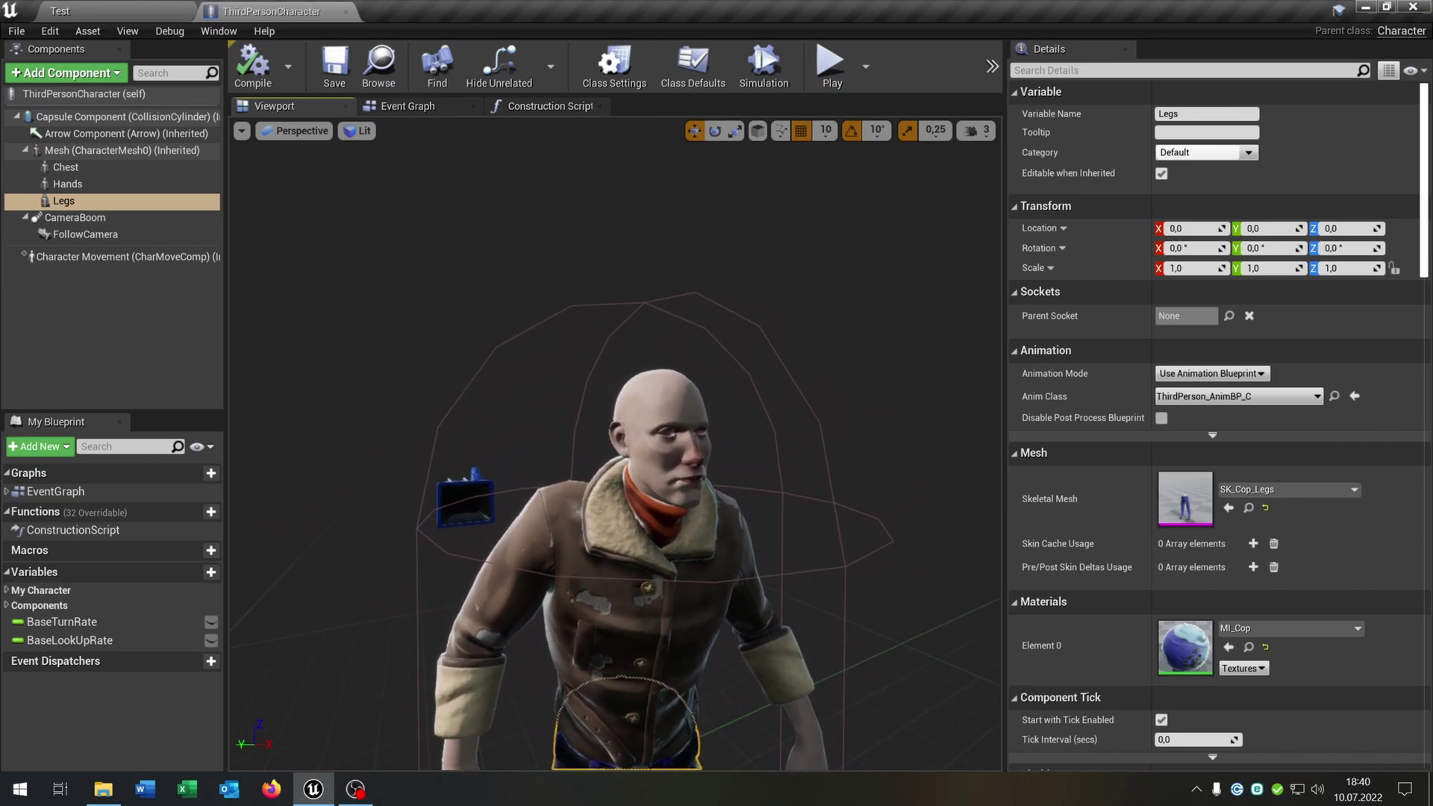
Step: Select SM_Eyes and add it as a component under the character's Mesh
click(60, 11)
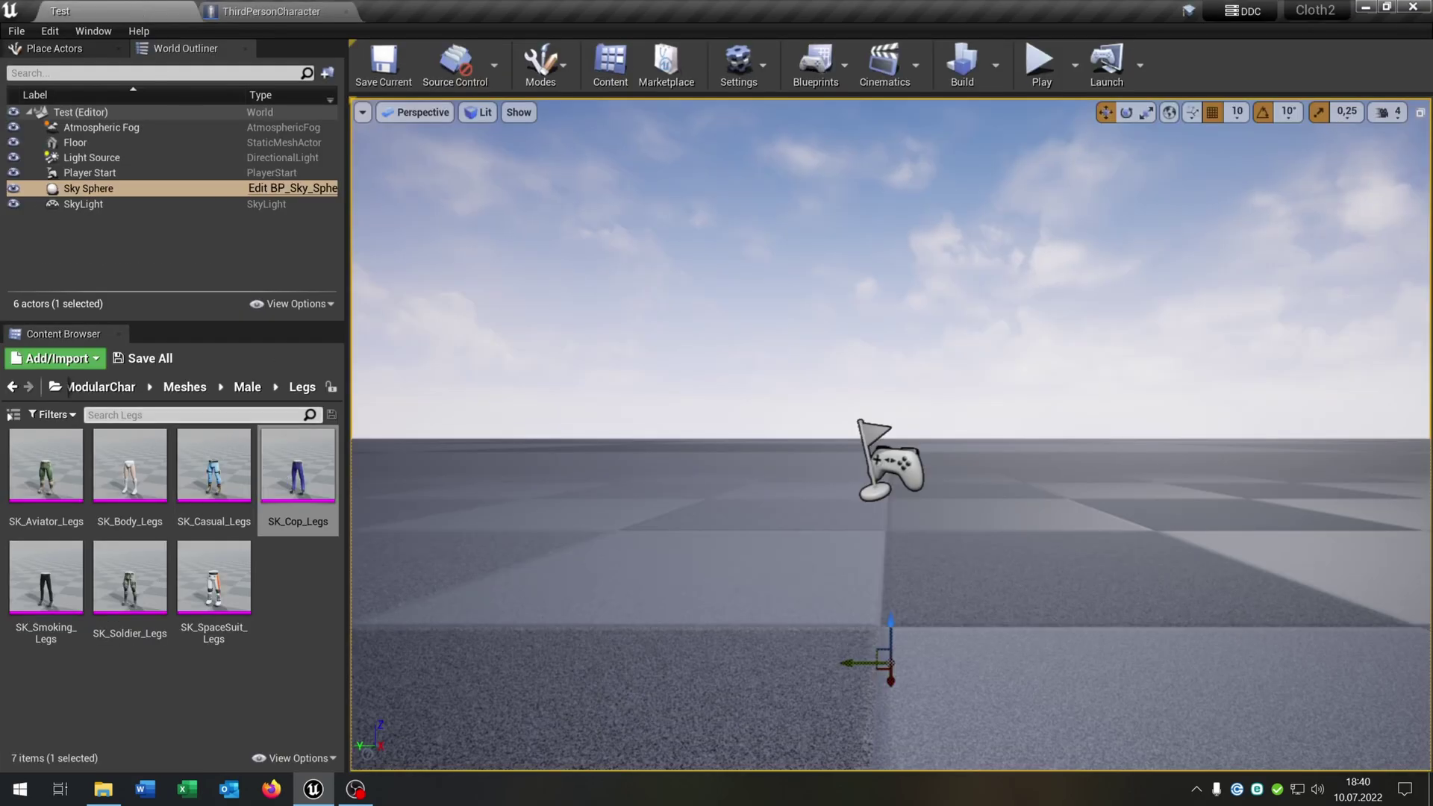
click(282, 386)
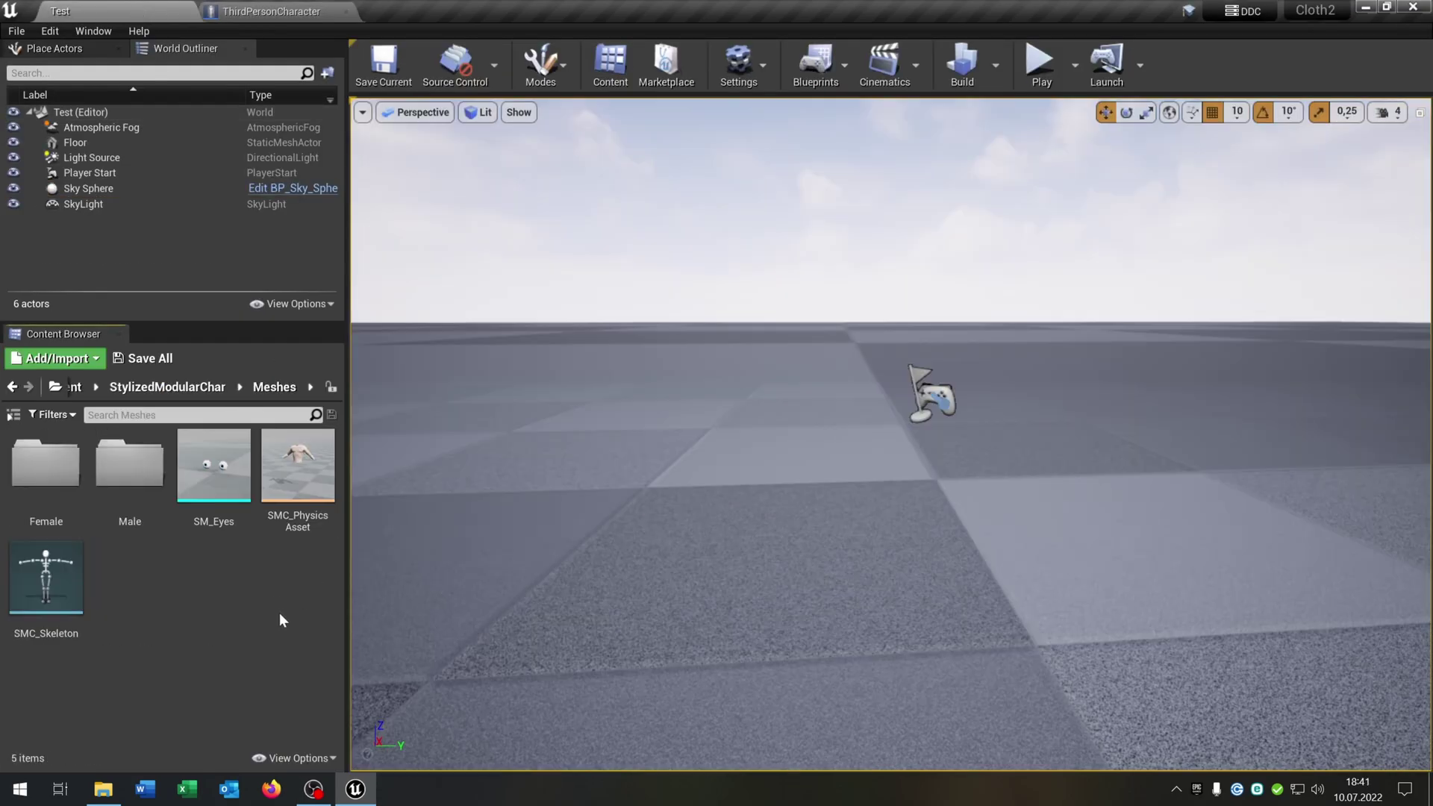
click(217, 485)
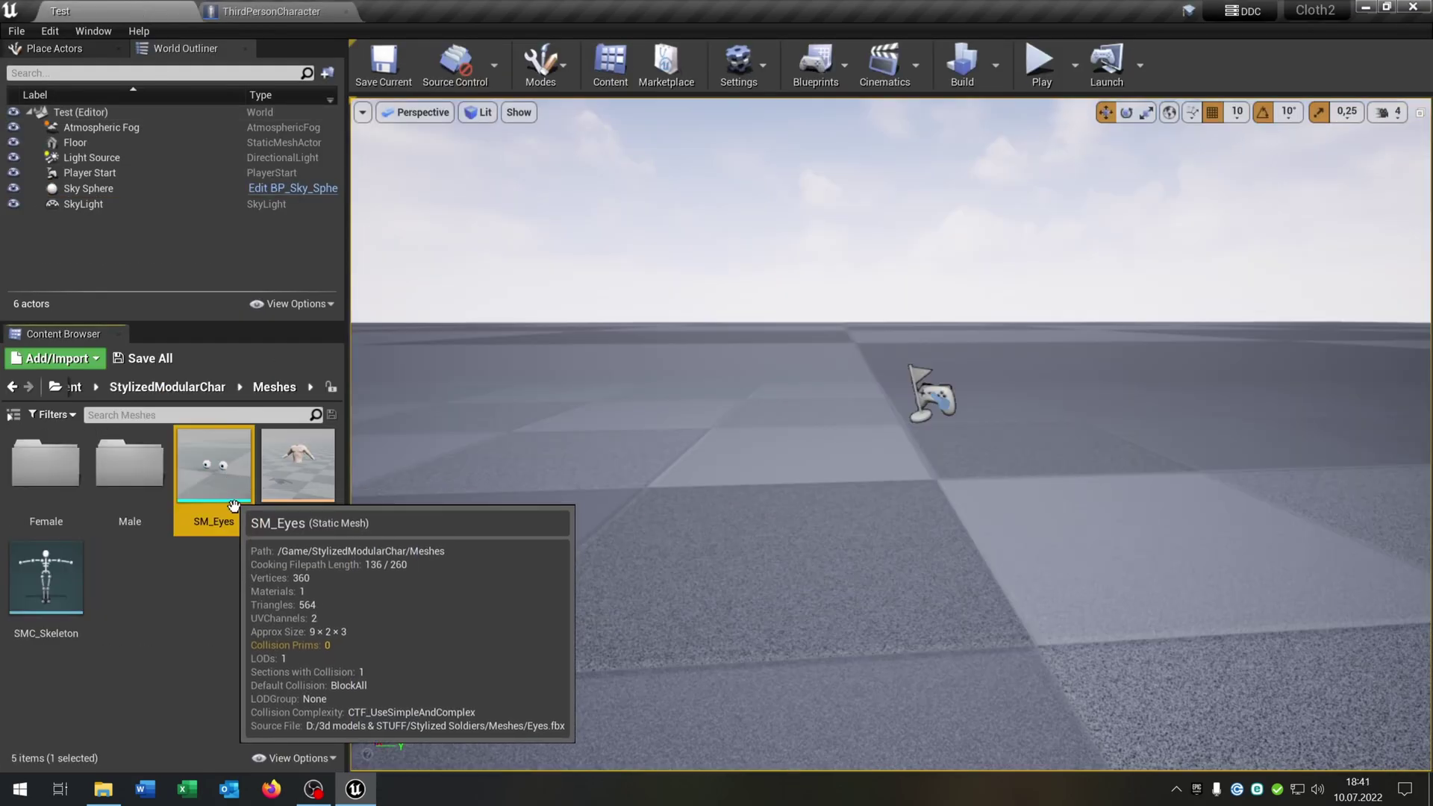
click(271, 10)
scroll(422, 287, up, 4)
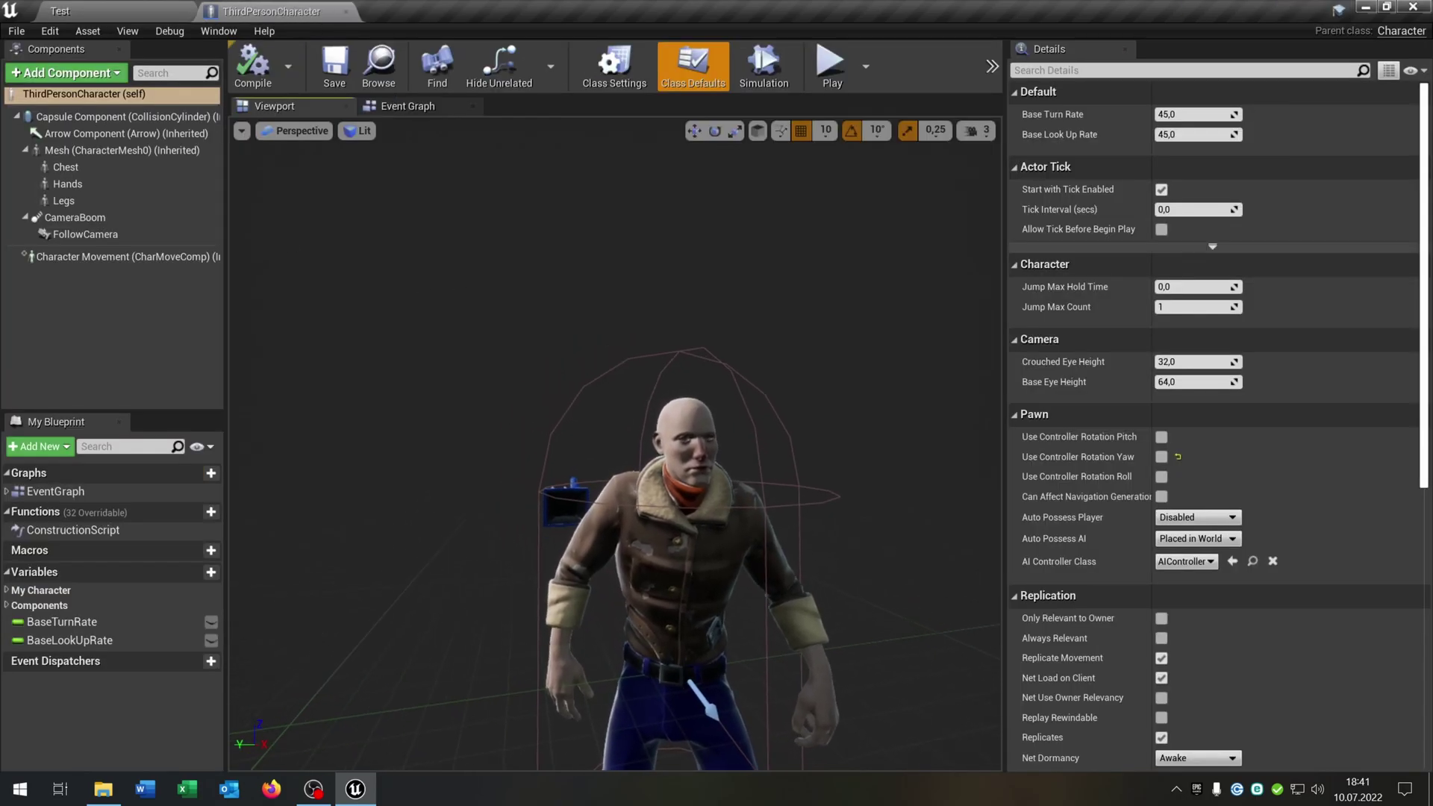
click(97, 150)
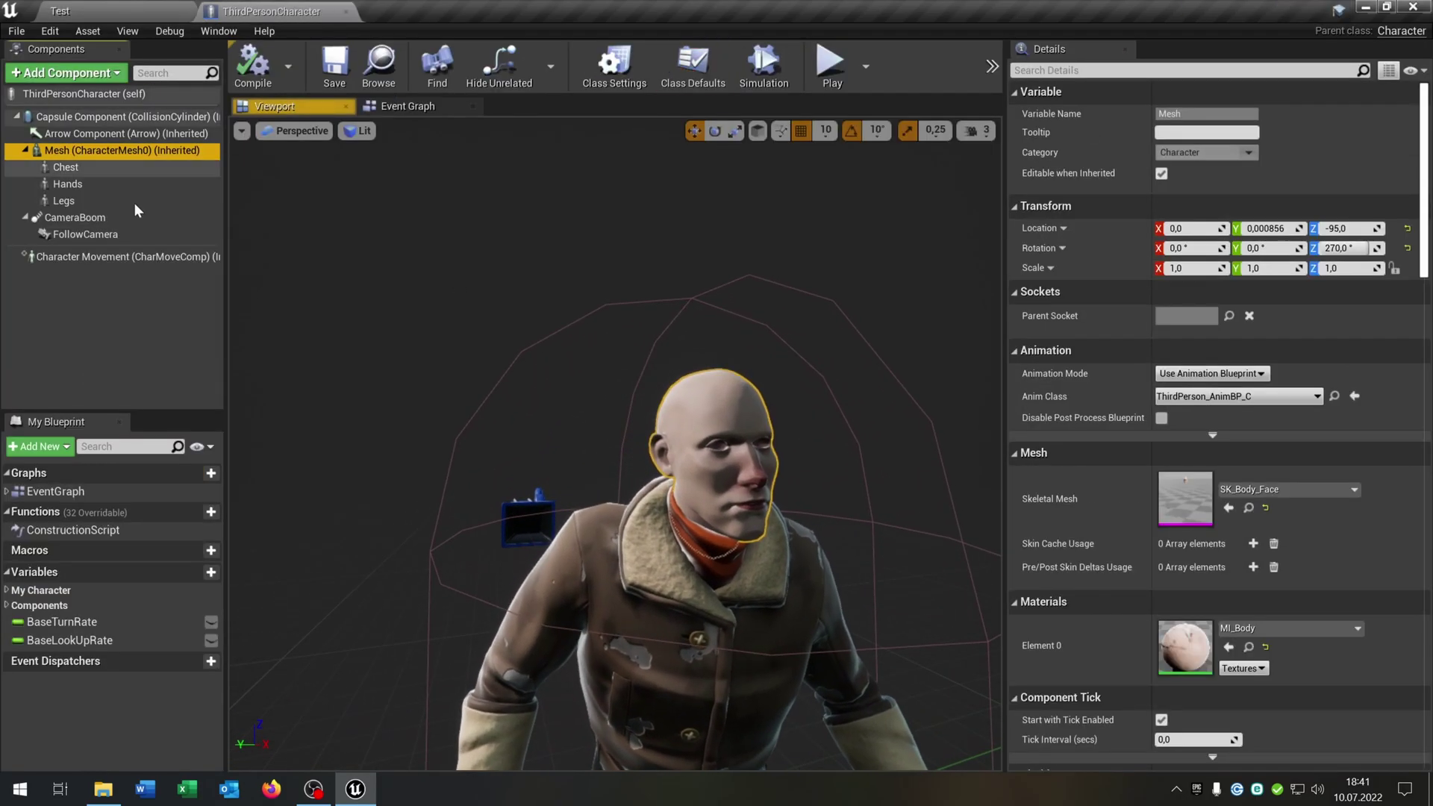
click(106, 75)
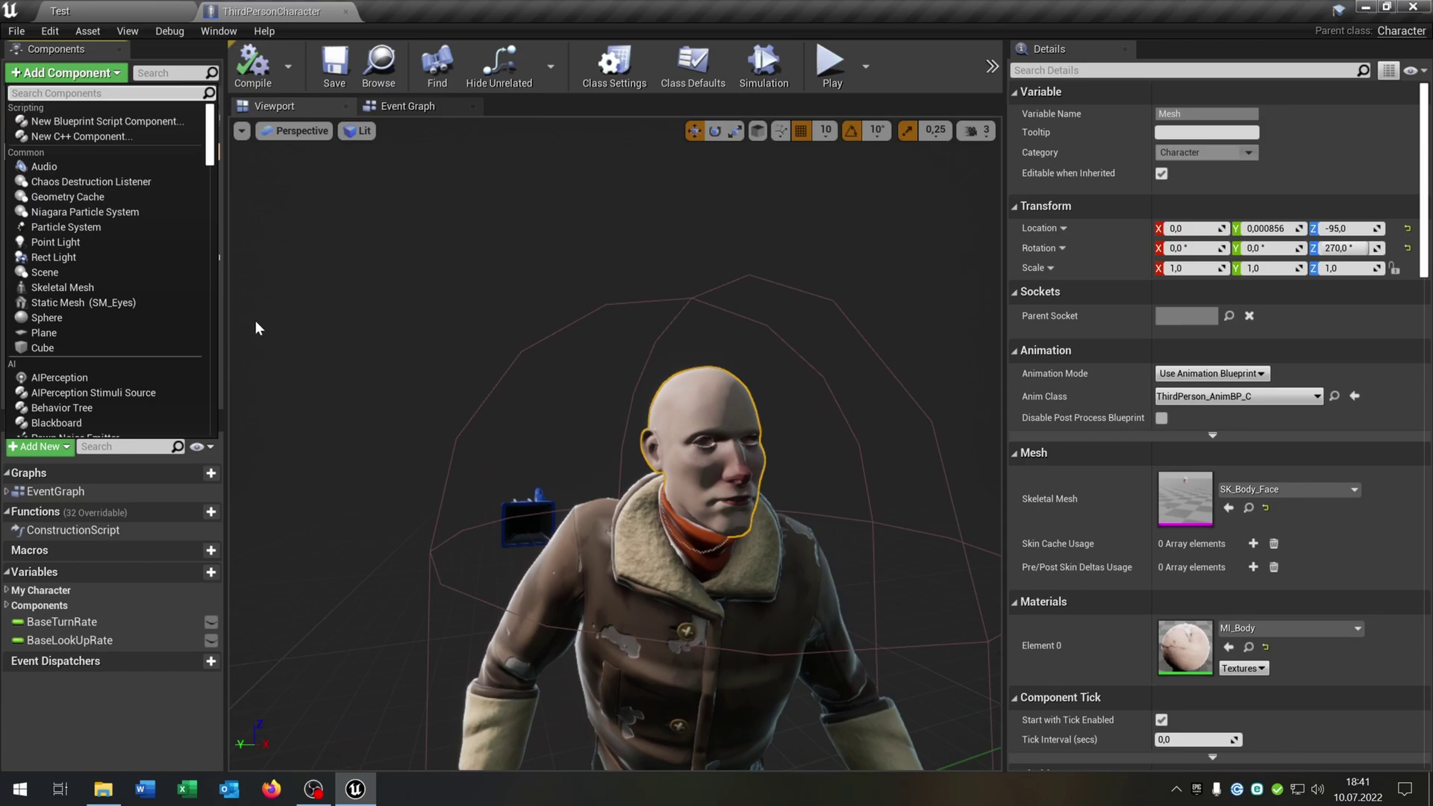
click(119, 301)
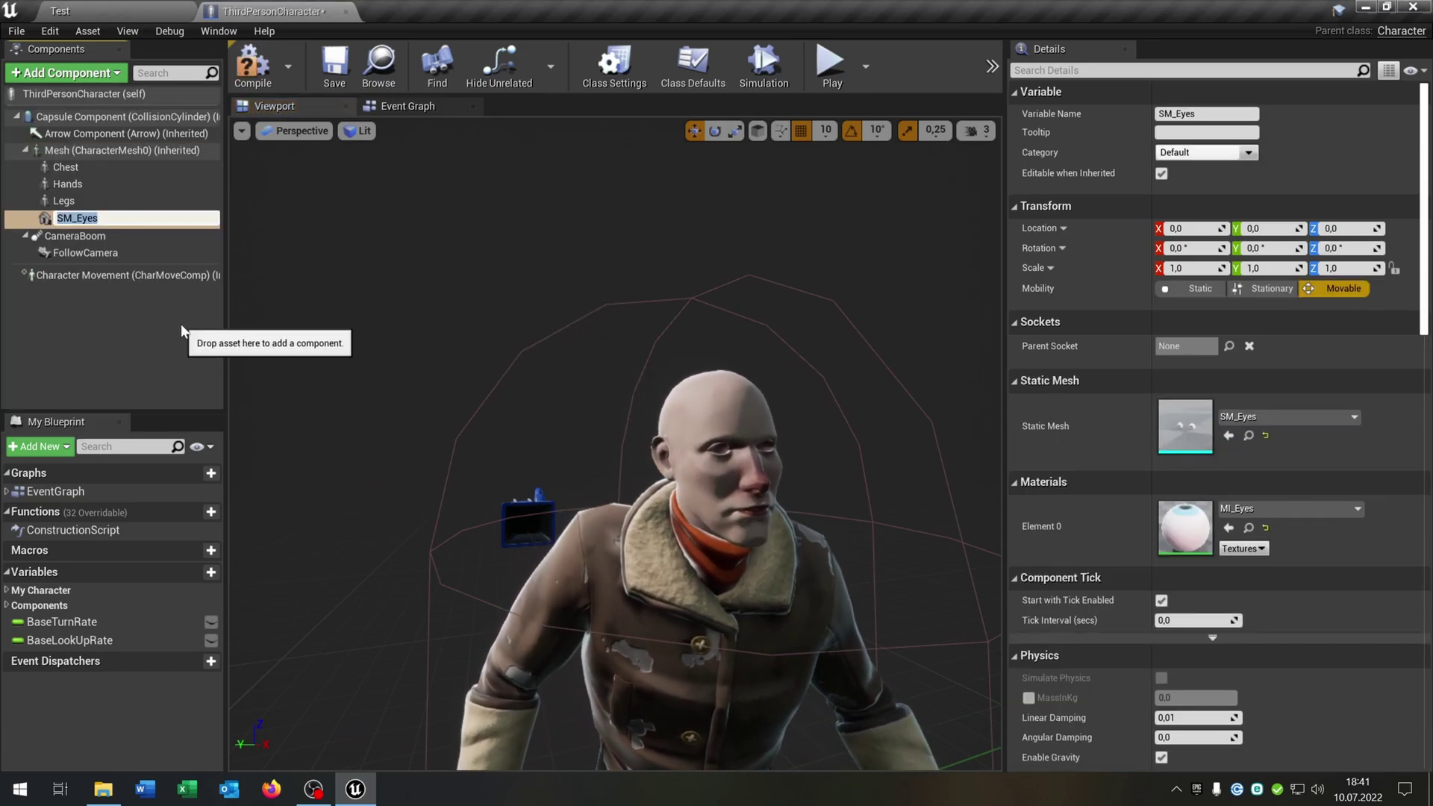
Step: Name the component Eyes, attach it to the head socket, and set Y rotation to -90
text(Eyes)
key(Return)
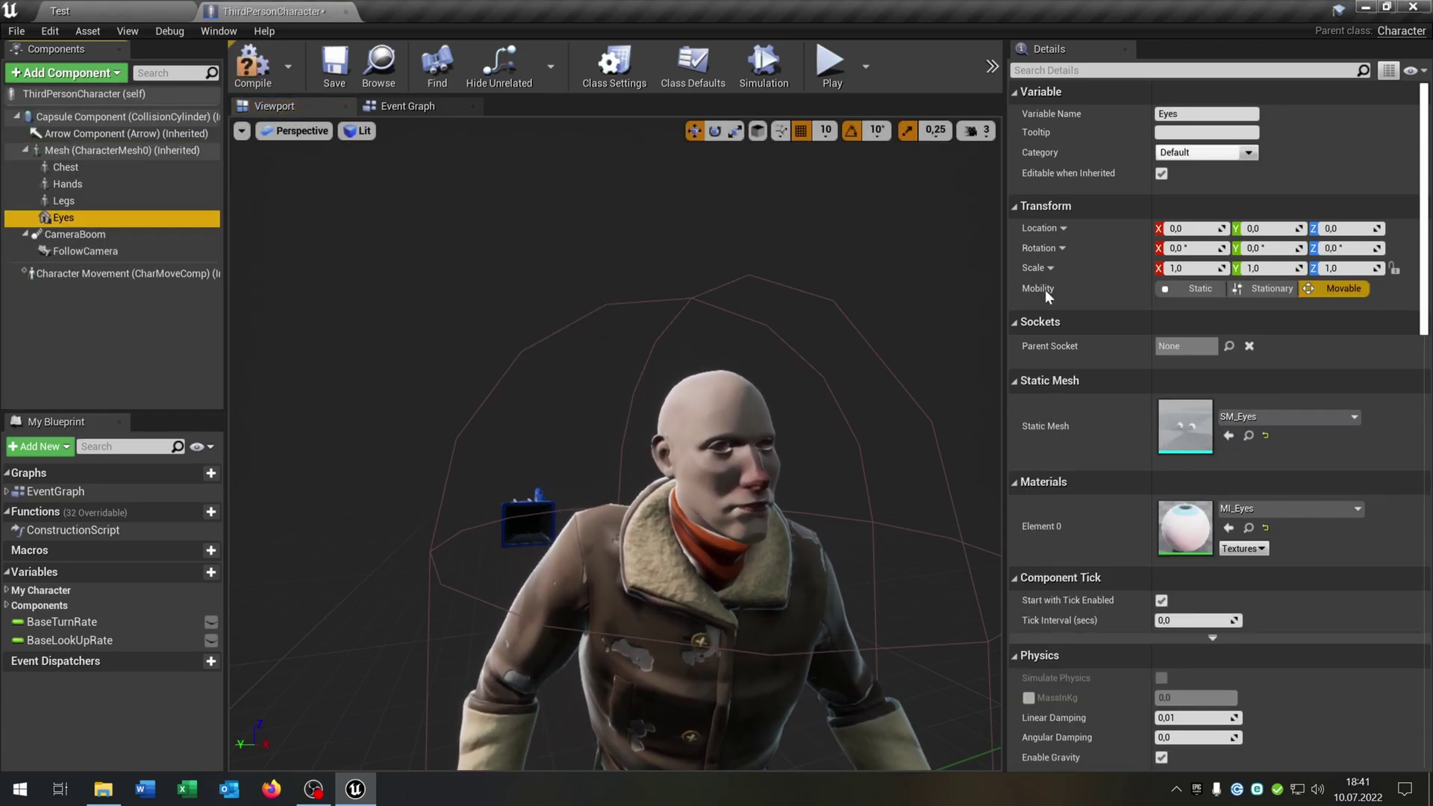
click(1229, 345)
key(Return)
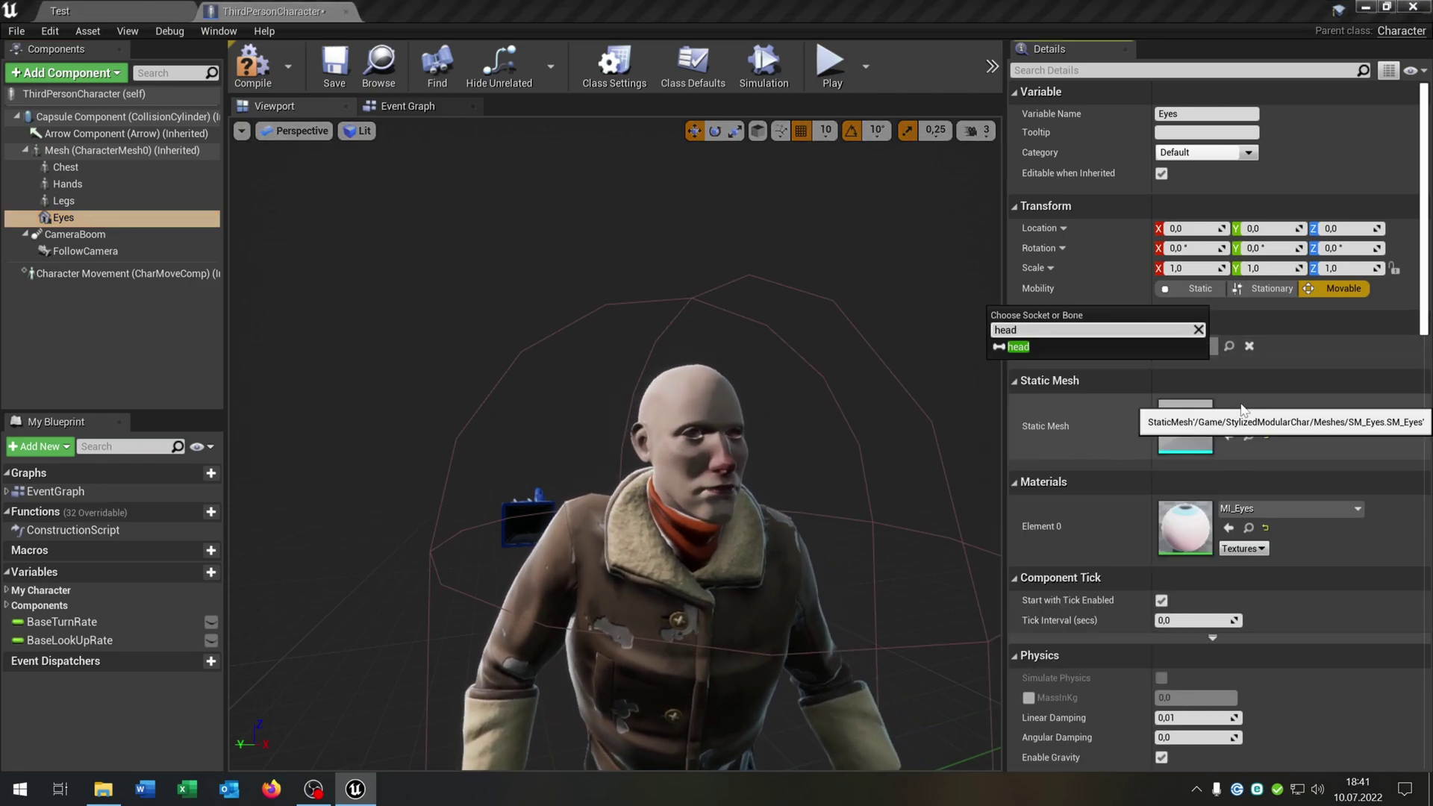
click(1268, 248)
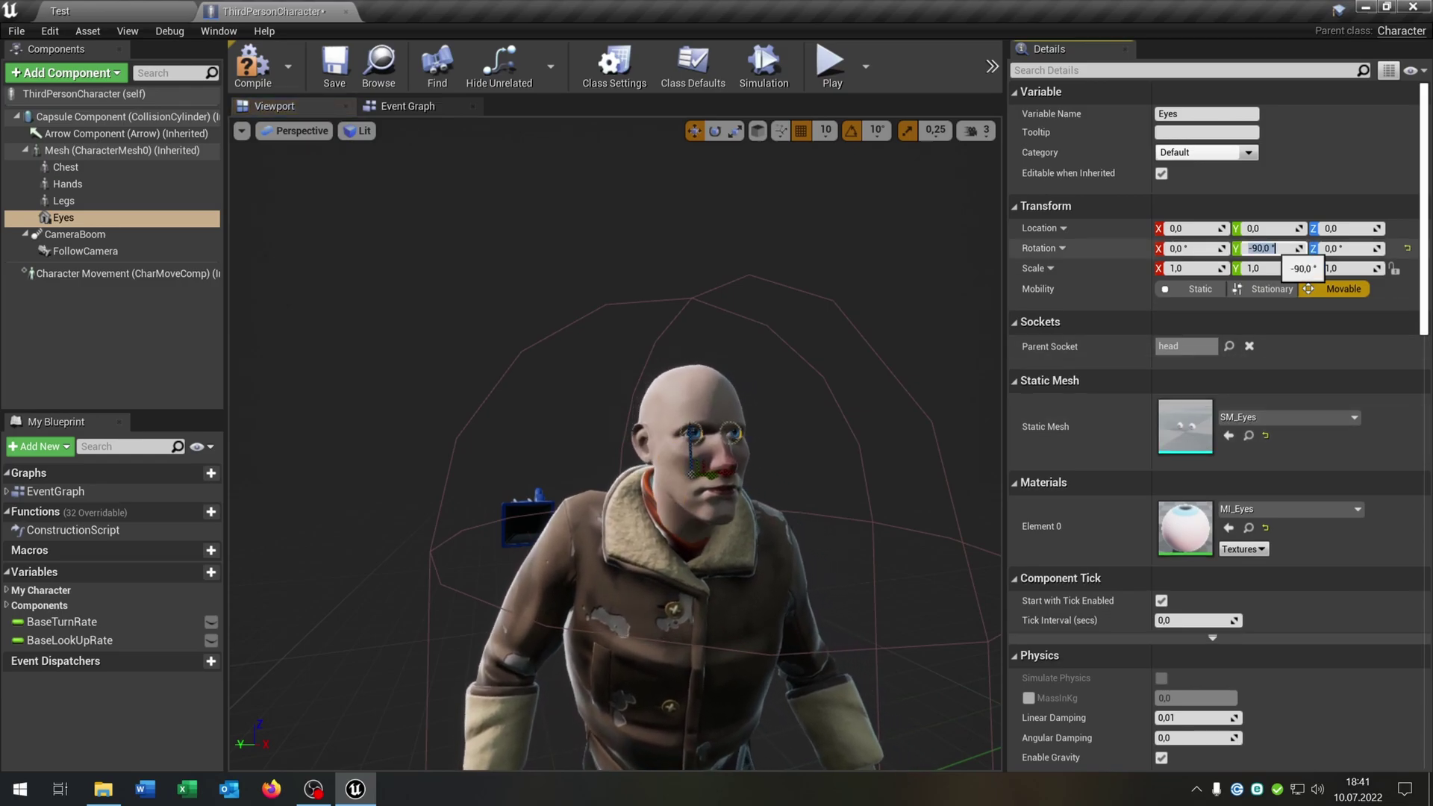
click(72, 293)
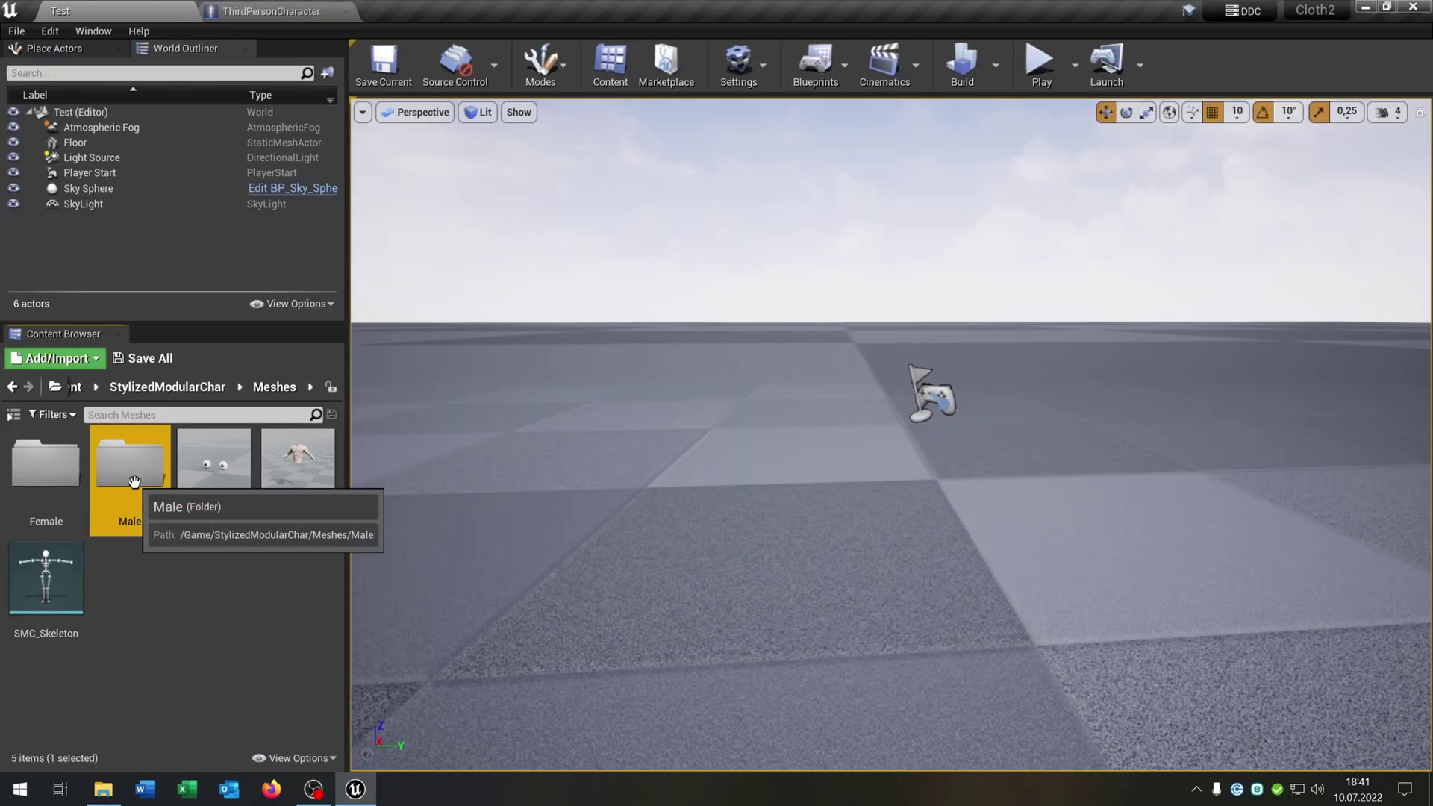
Step: Pick SM_Eyebrow_01 from the male Hair folder and add it as a static mesh under Mesh
double_click(128, 470)
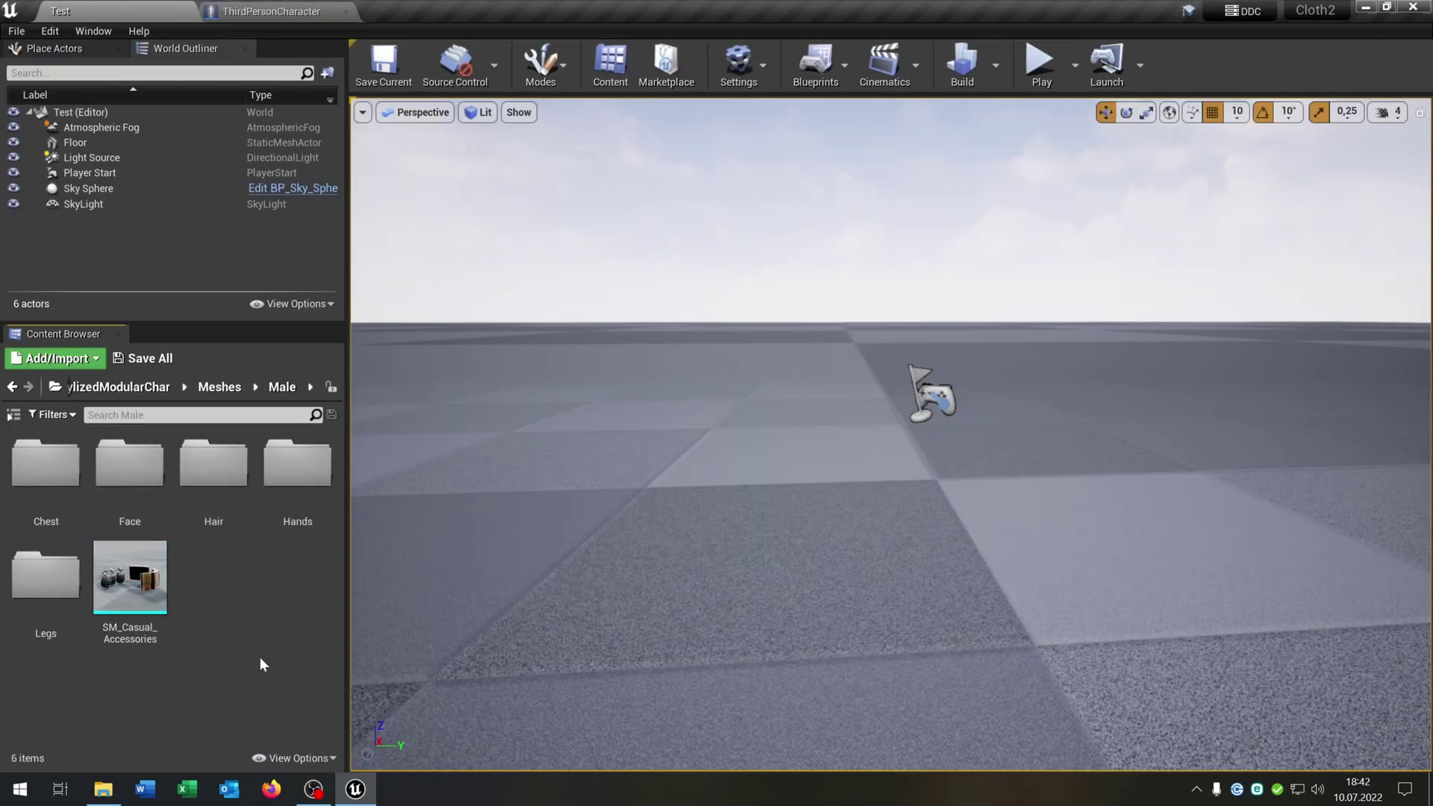
double_click(214, 477)
scroll(272, 672, down, 1)
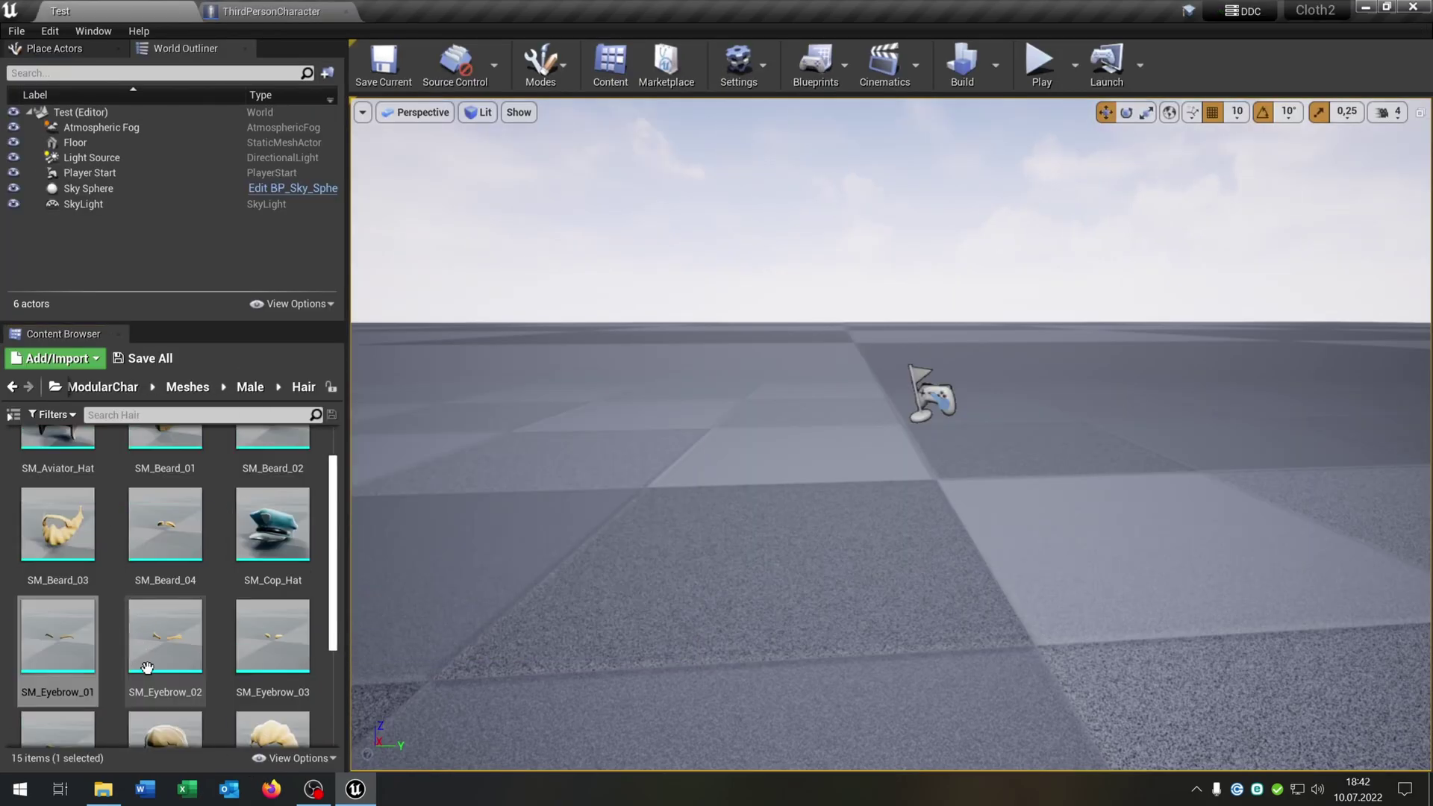
click(60, 642)
click(327, 9)
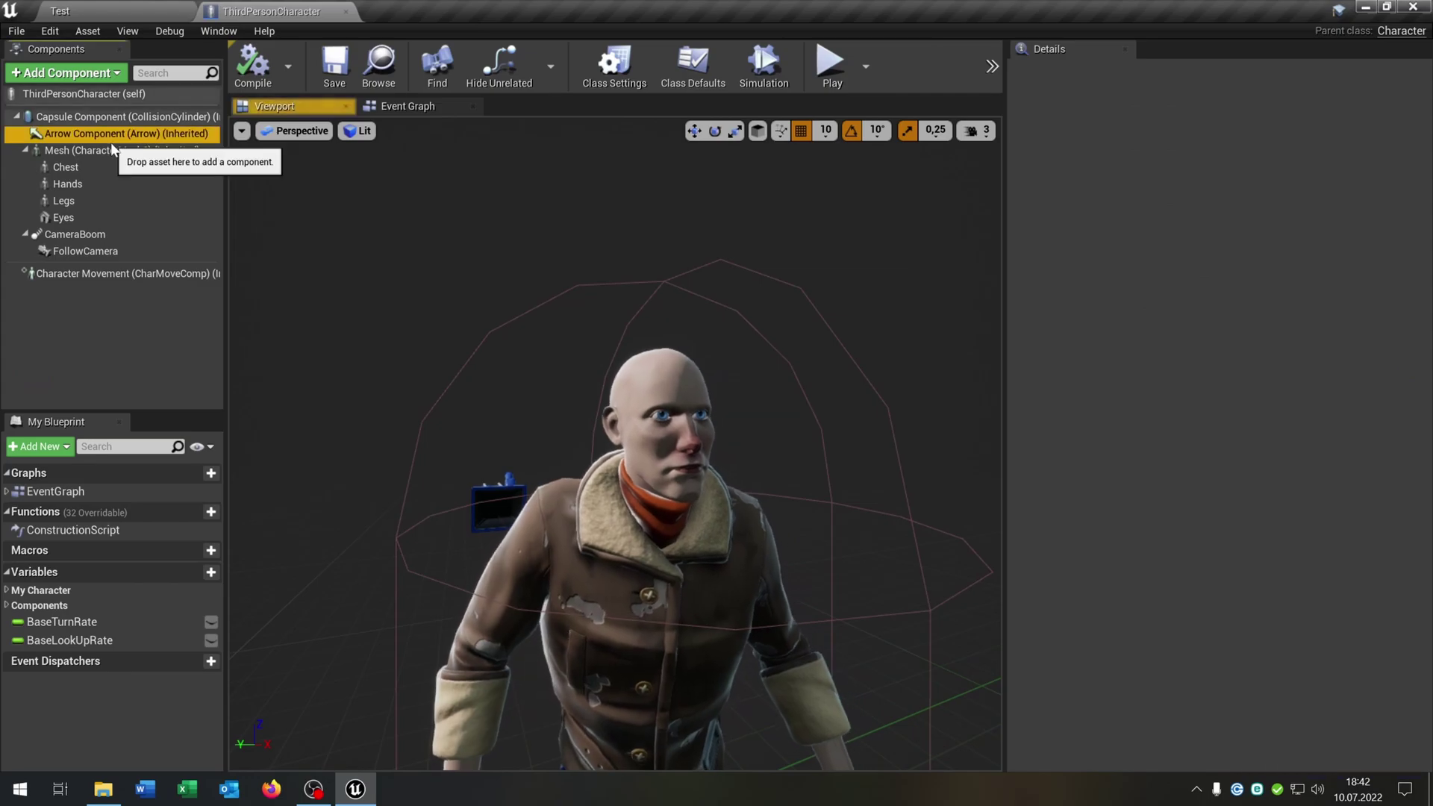
click(97, 140)
click(91, 73)
click(121, 302)
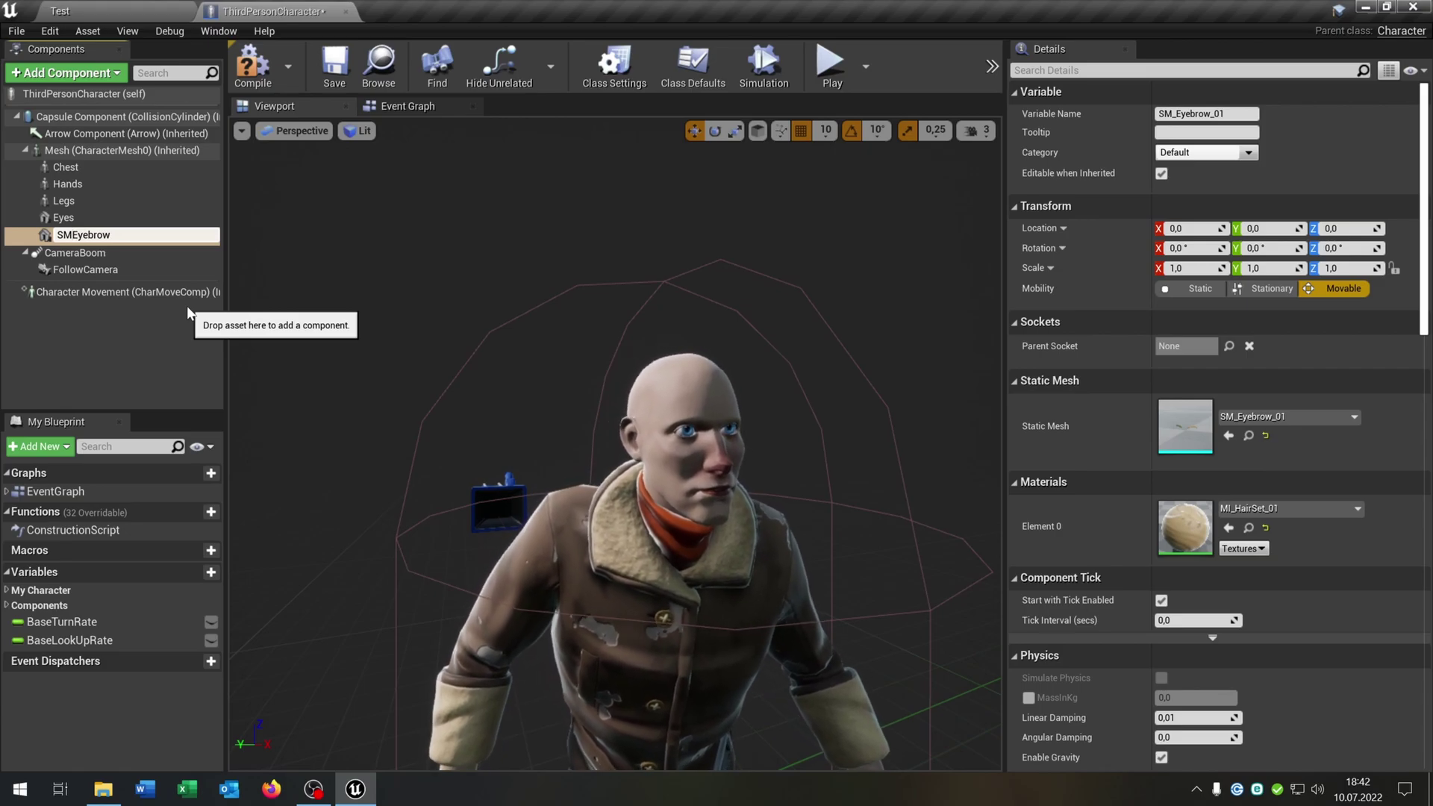
Step: Rename the new component to Eyebrow and attach it to the head socket
key(Home)
key(Delete)
key(Delete)
key(Return)
click(1228, 346)
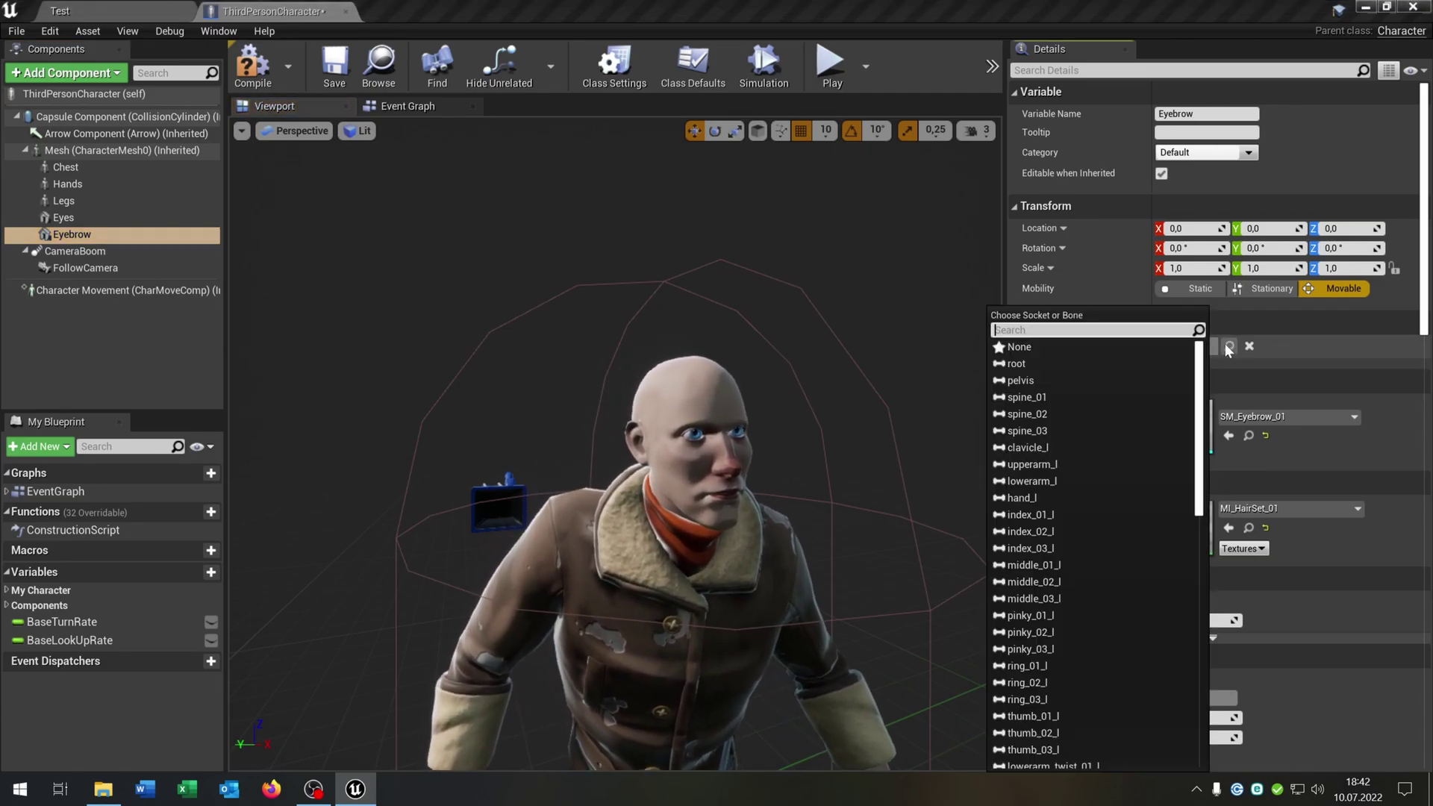
text(head)
key(Return)
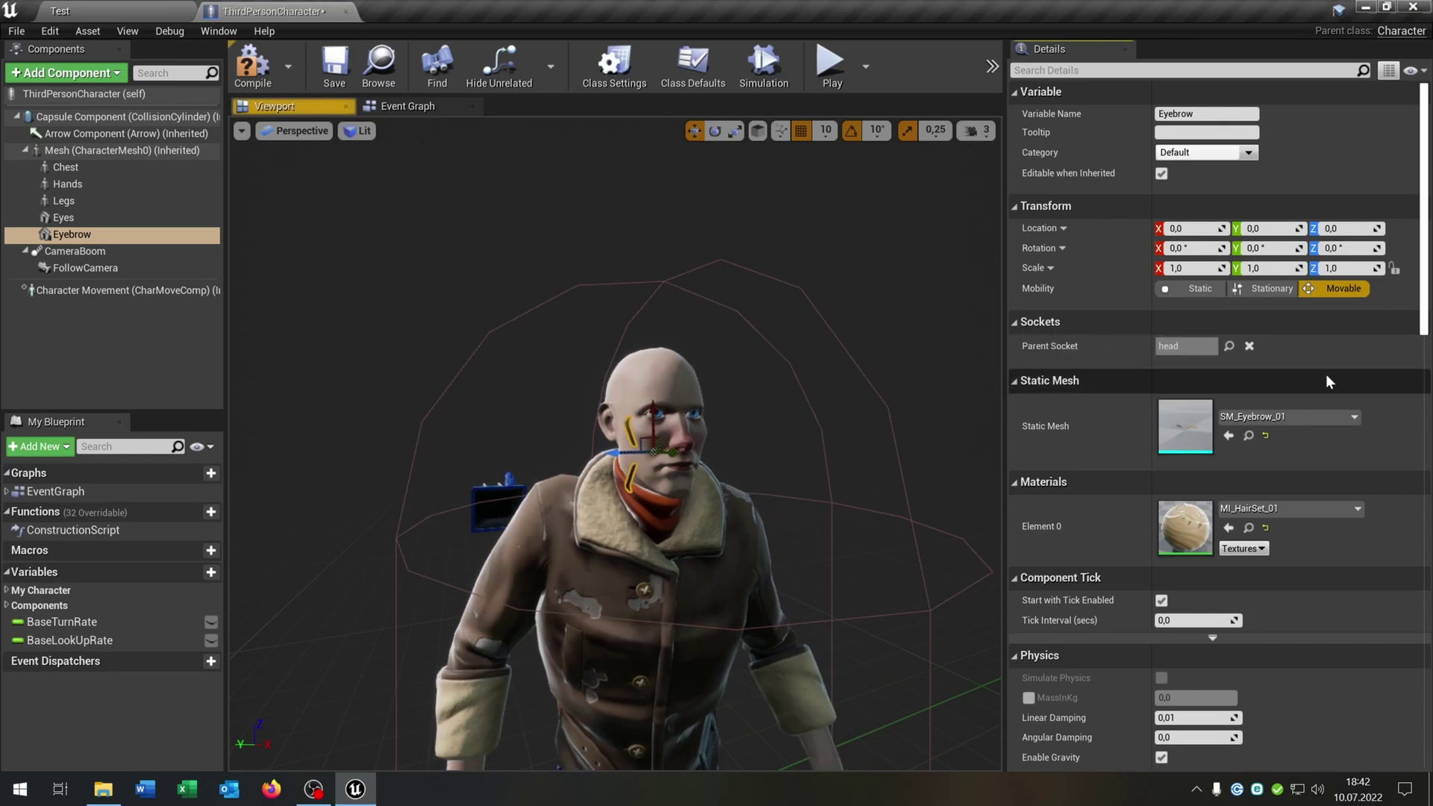
Step: Set the eyebrow's Y rotation to -90 and Y location to 0,1, then save
click(1277, 249)
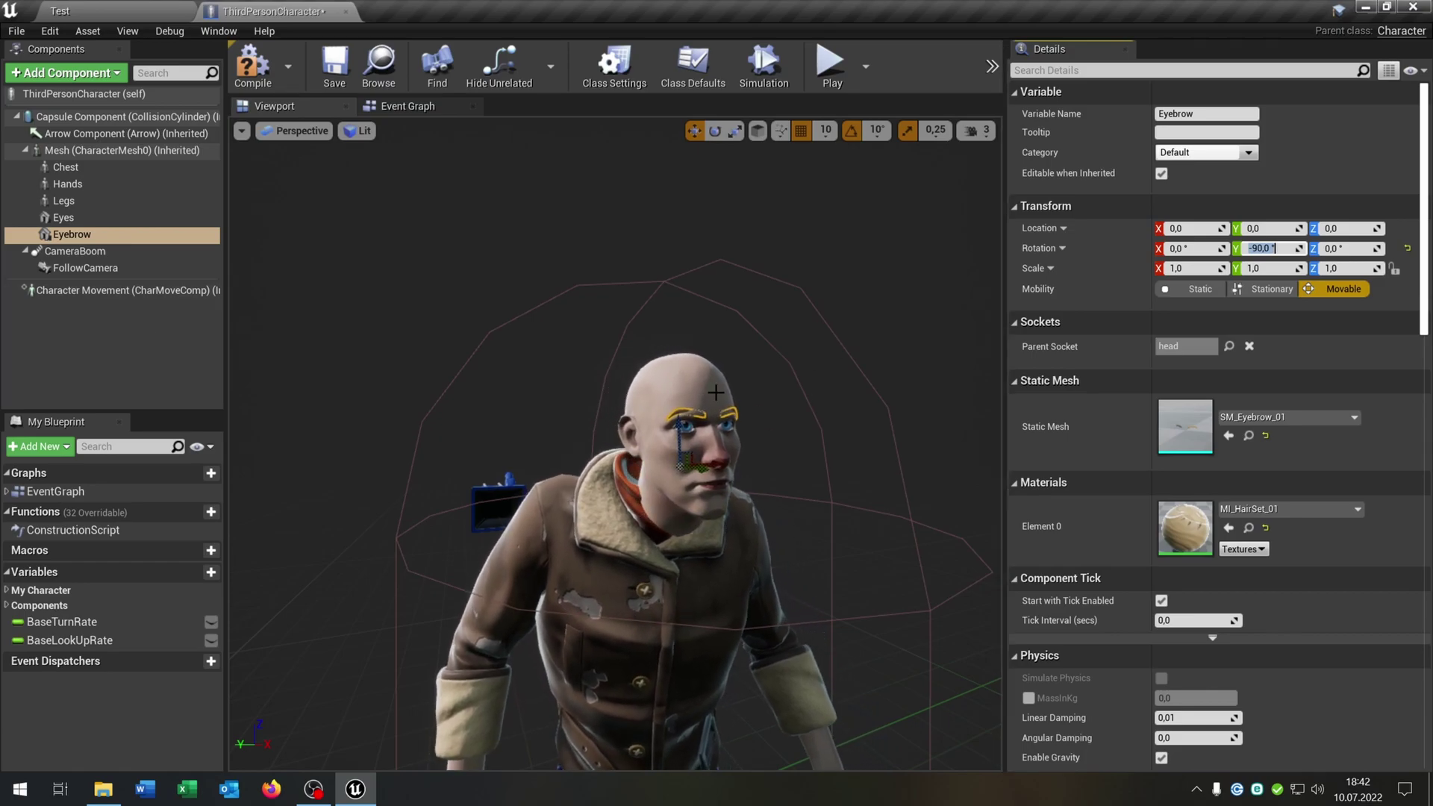
click(1273, 229)
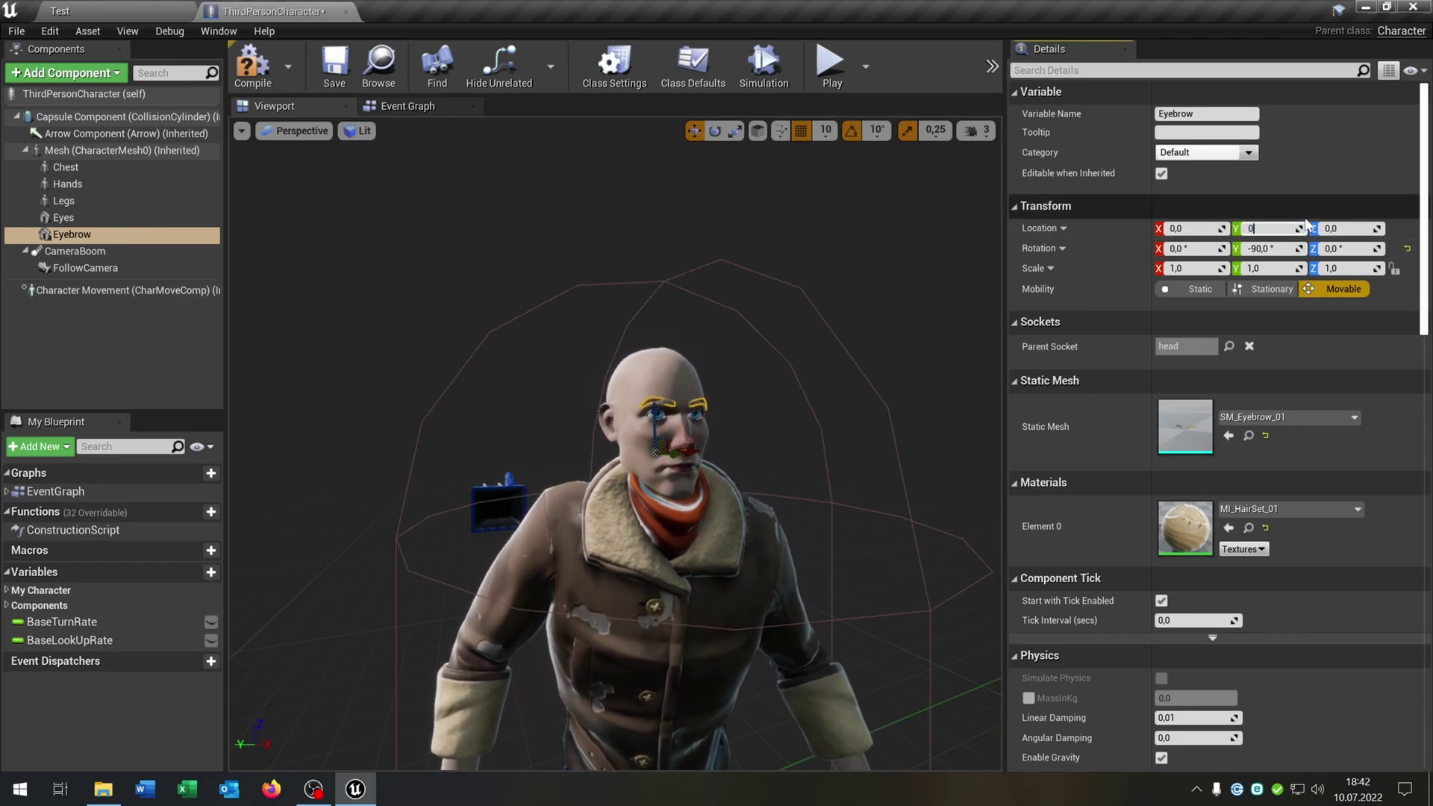
text(0,1)
key(Return)
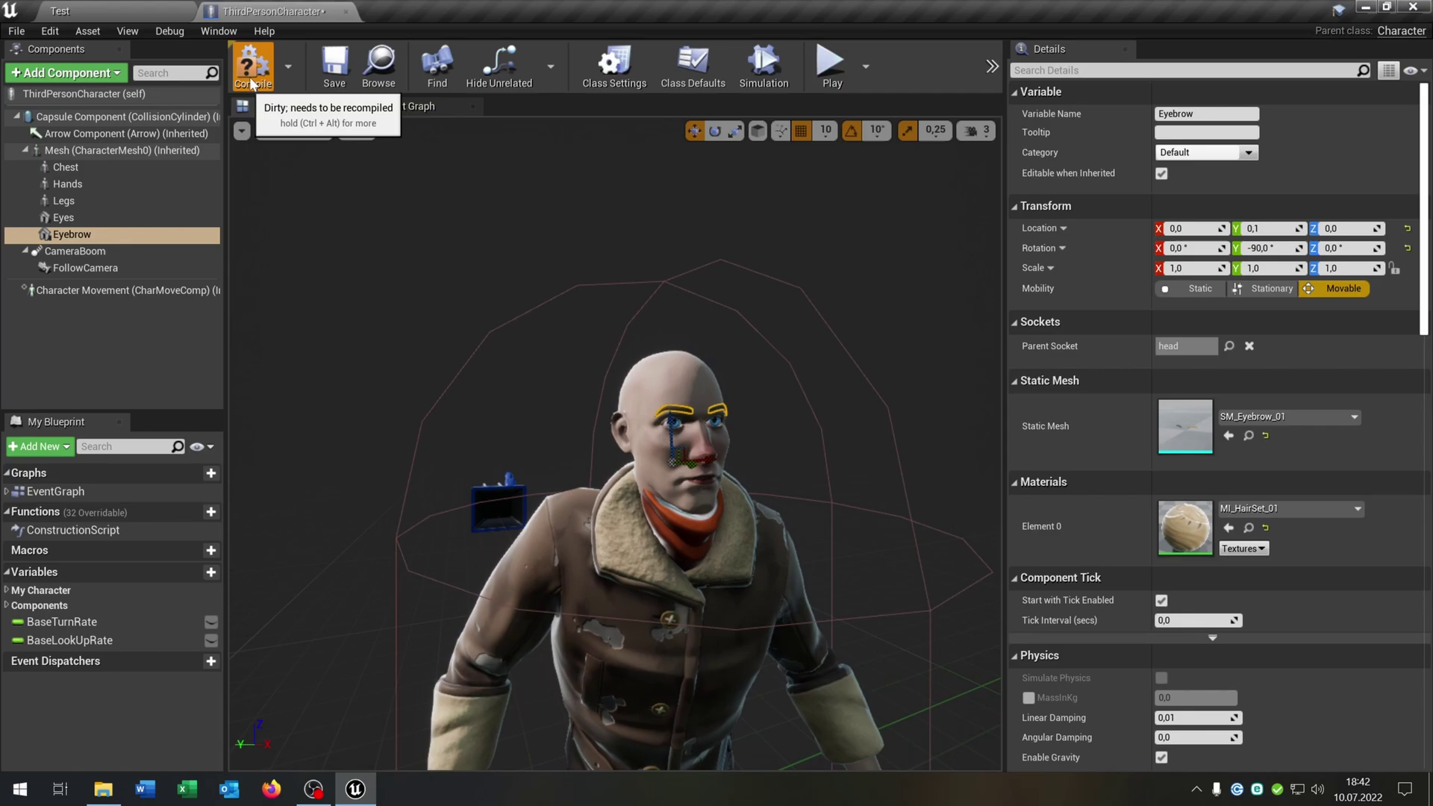
click(334, 63)
click(194, 343)
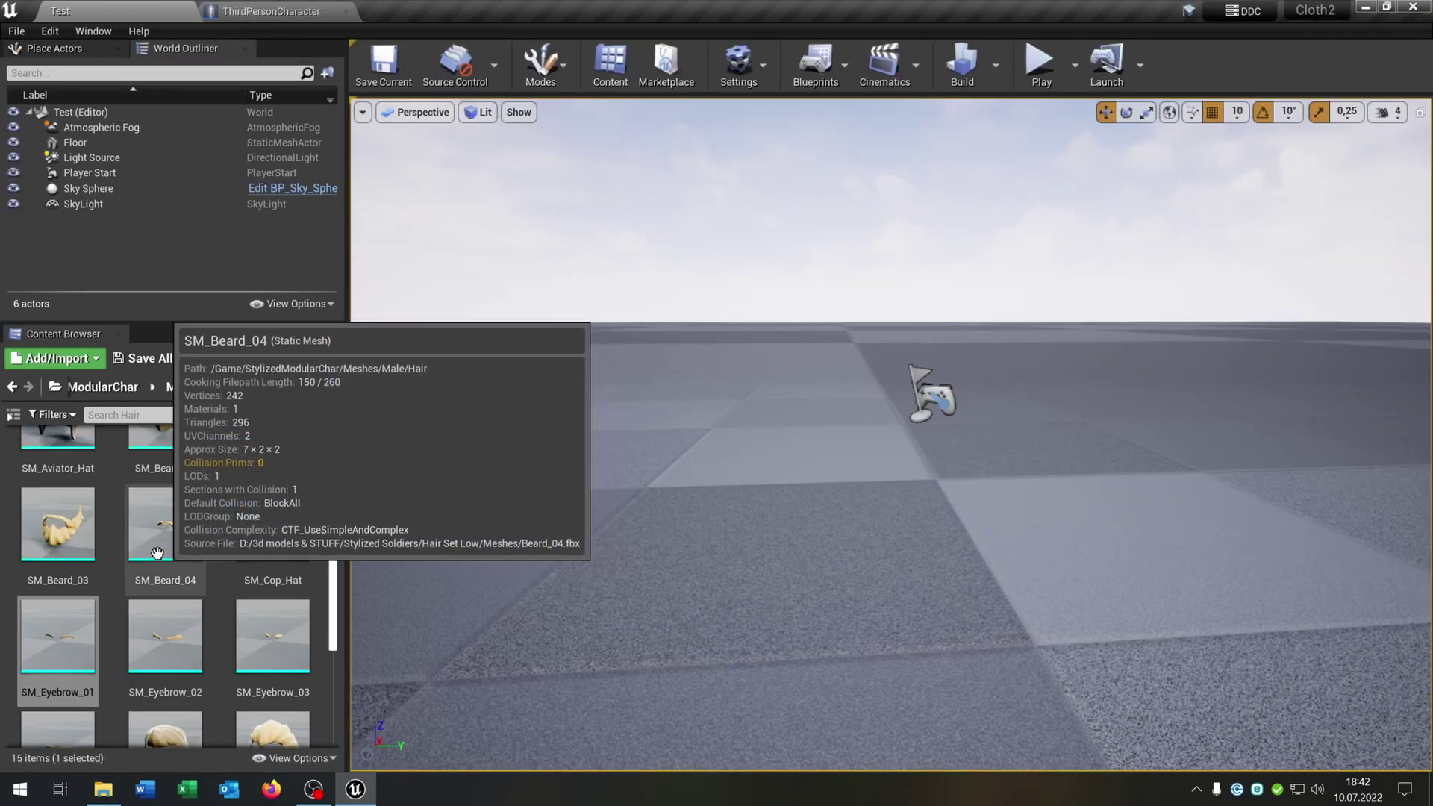
Step: Select SM_Beard_03 and add it as a static mesh component under Mesh
click(73, 486)
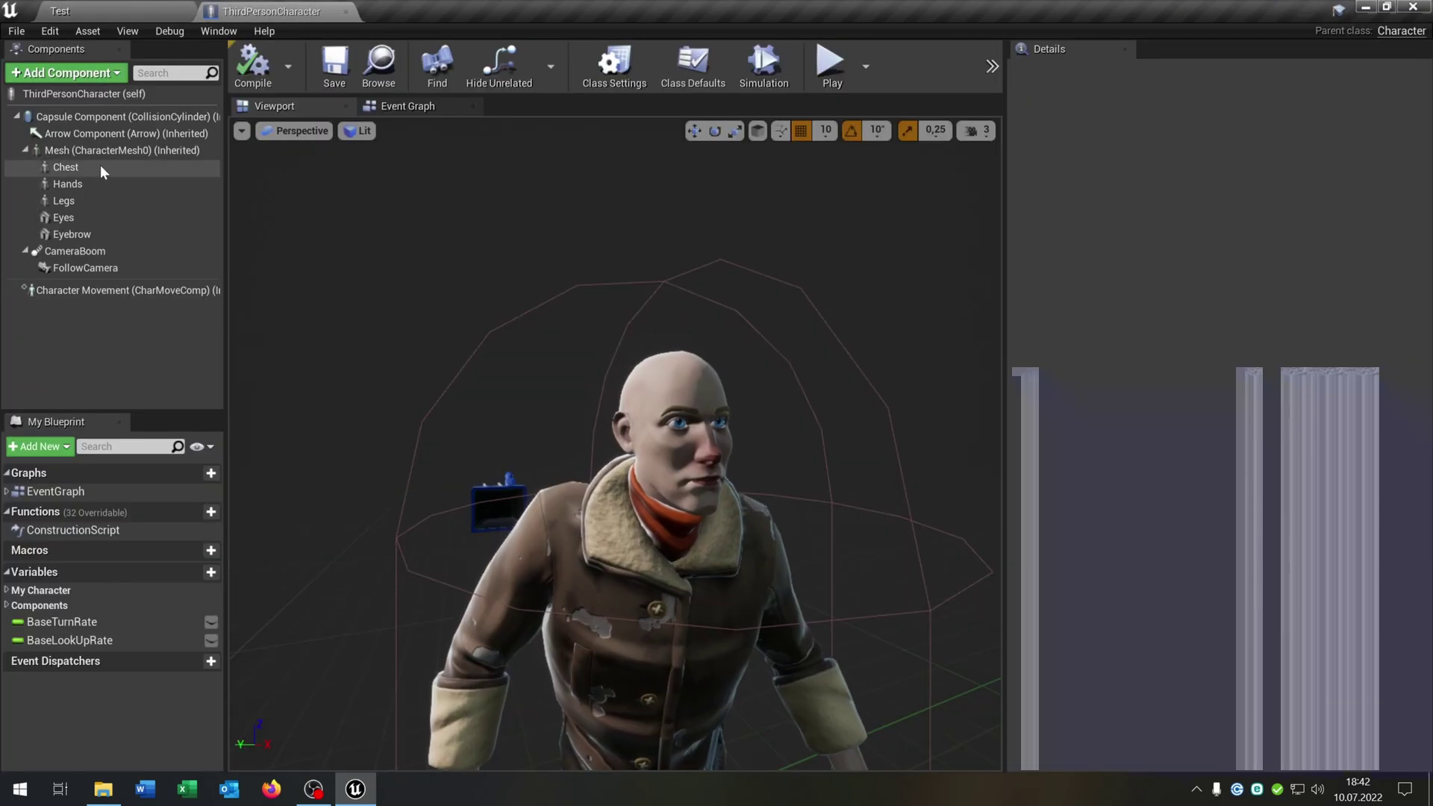
click(104, 150)
click(71, 72)
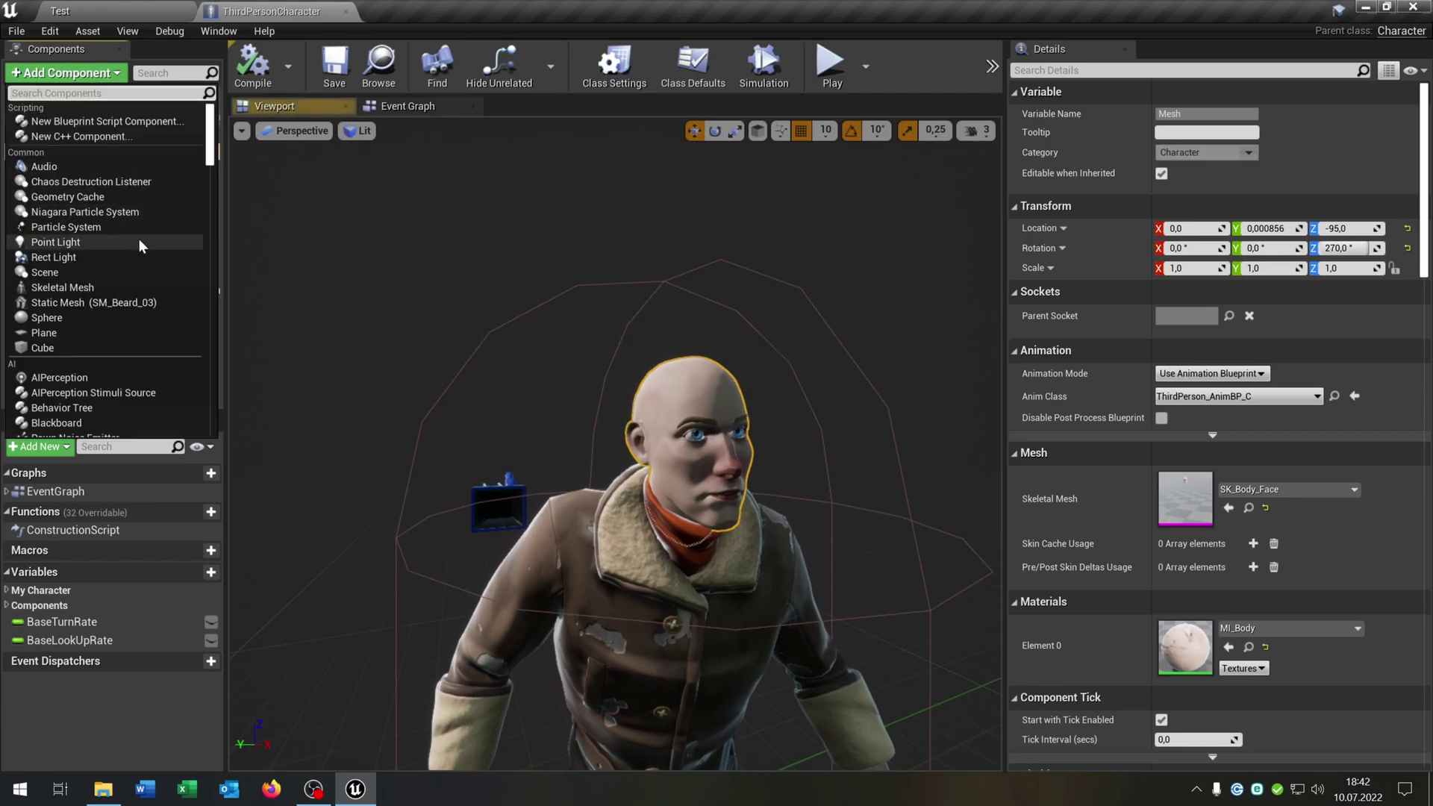
click(132, 303)
Step: Rename the component to Beard and attach it to the head socket
key(End)
key(BackSpace)
key(BackSpace)
key(BackSpace)
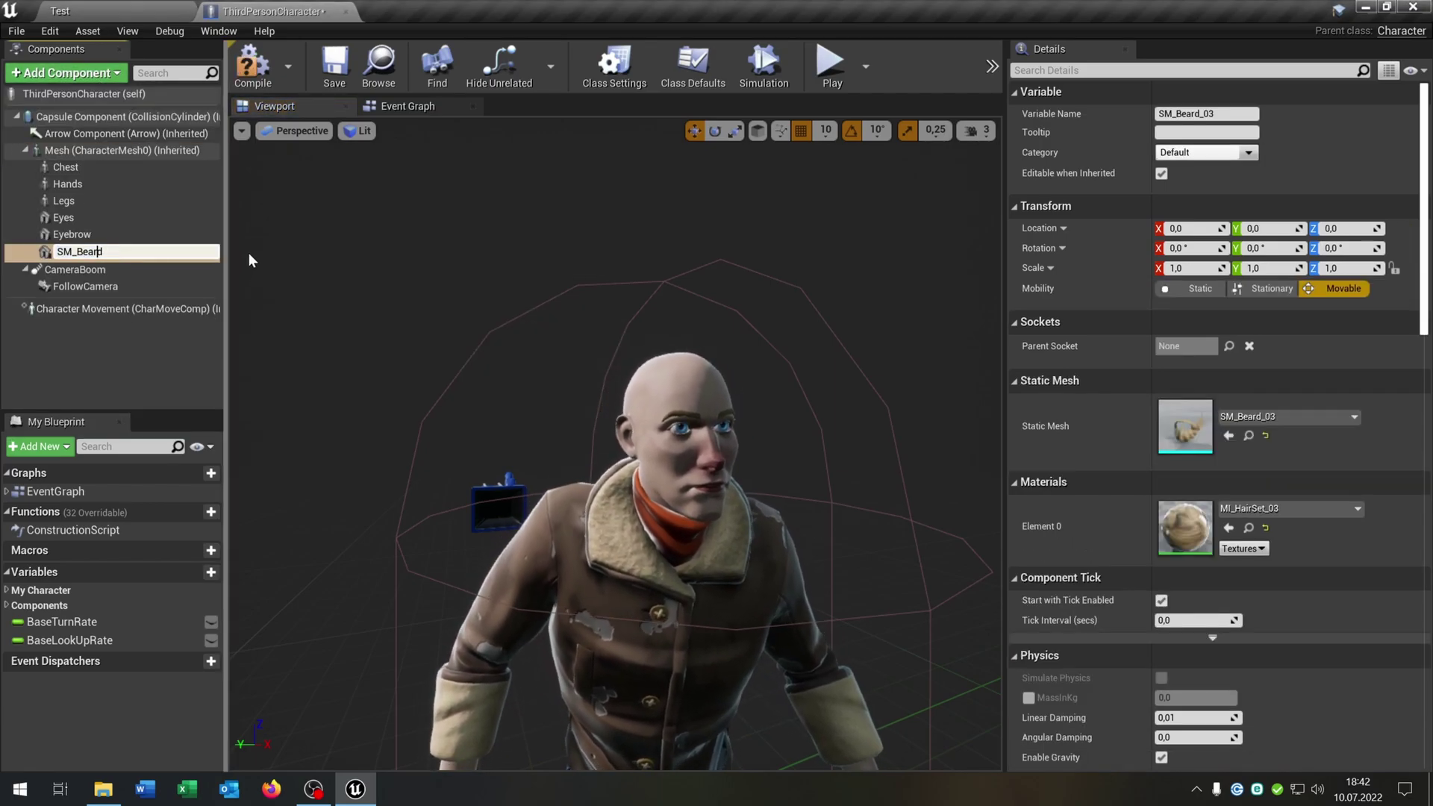
key(Left)
key(Left)
key(Left)
key(Left)
key(BackSpace)
key(BackSpace)
key(BackSpace)
key(Return)
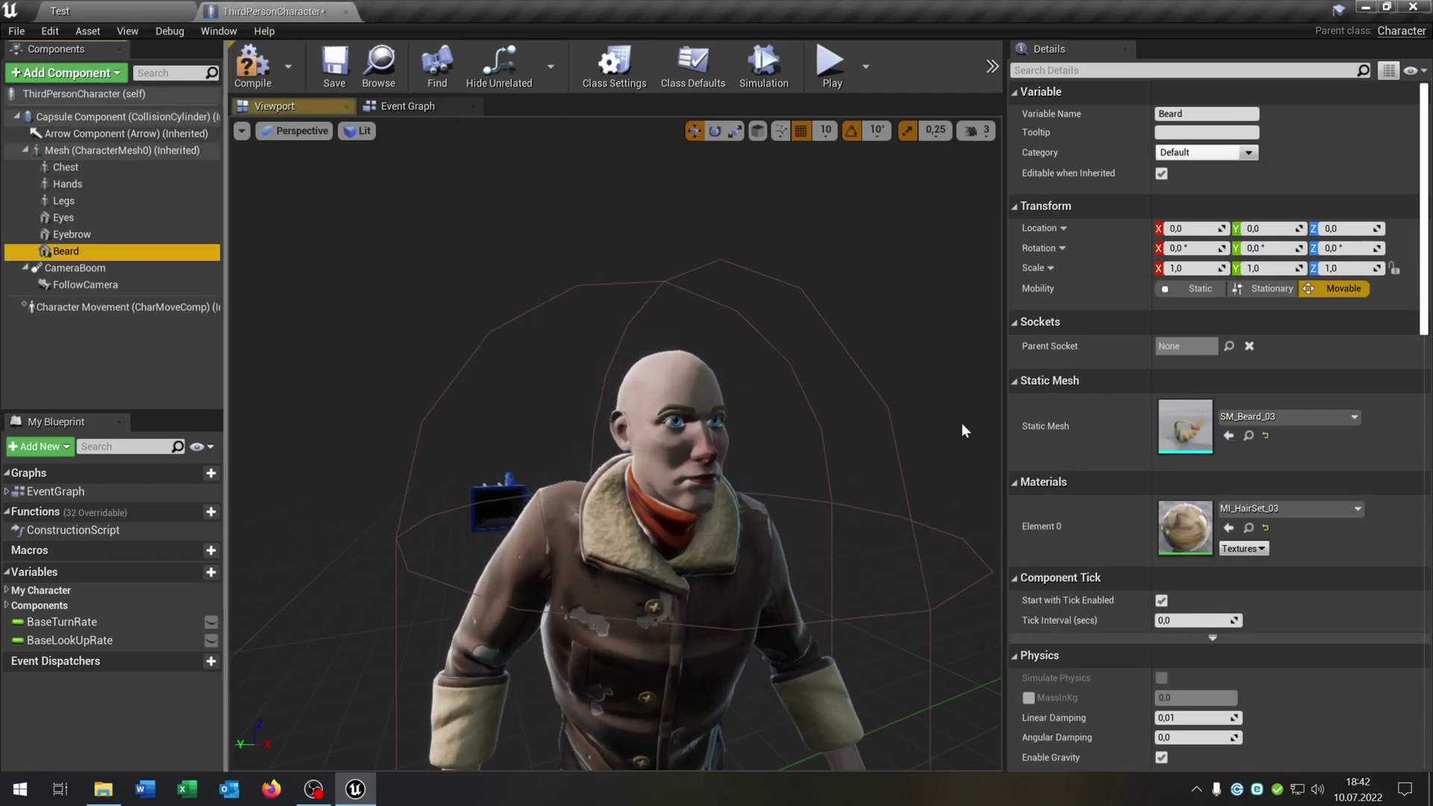
click(1204, 351)
text(head)
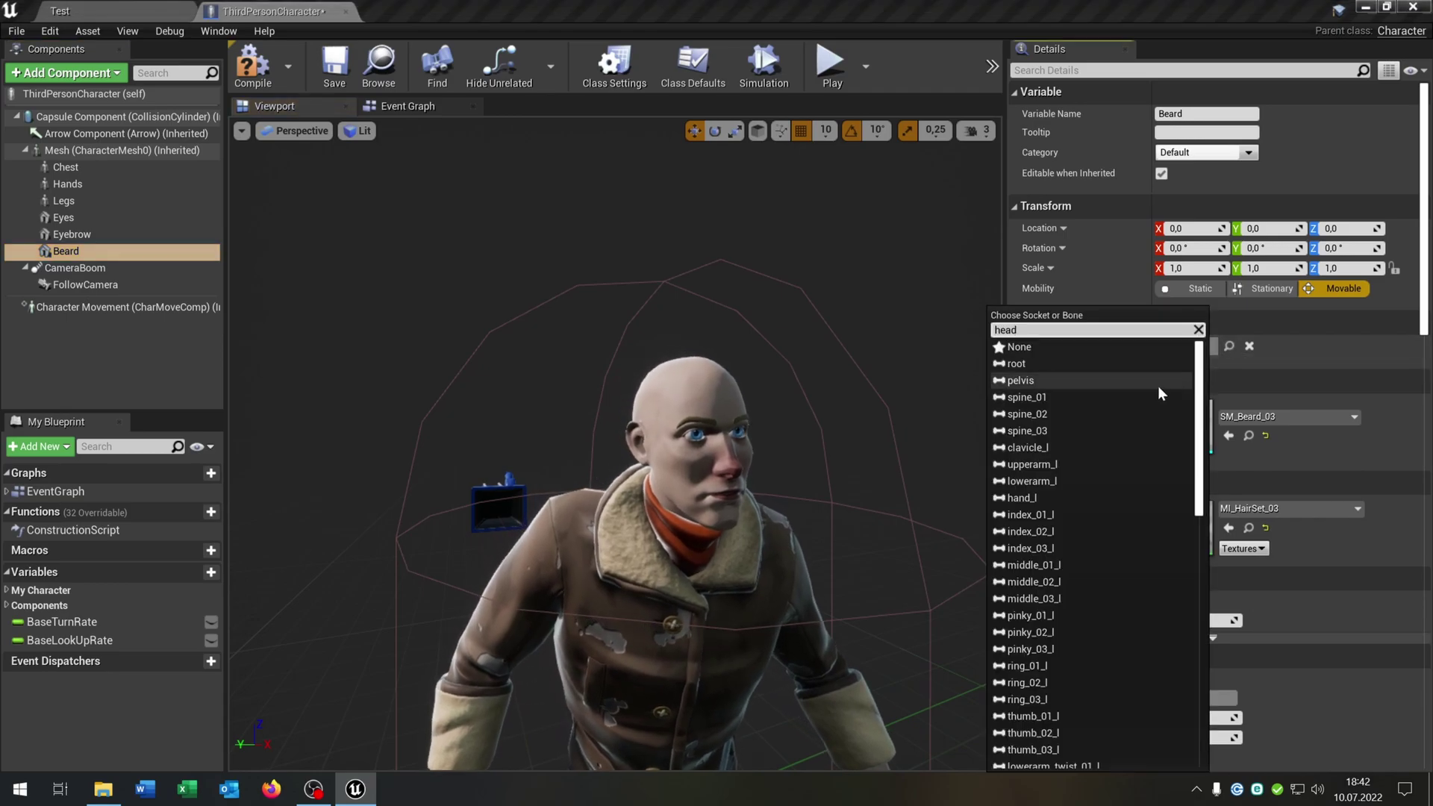
key(Return)
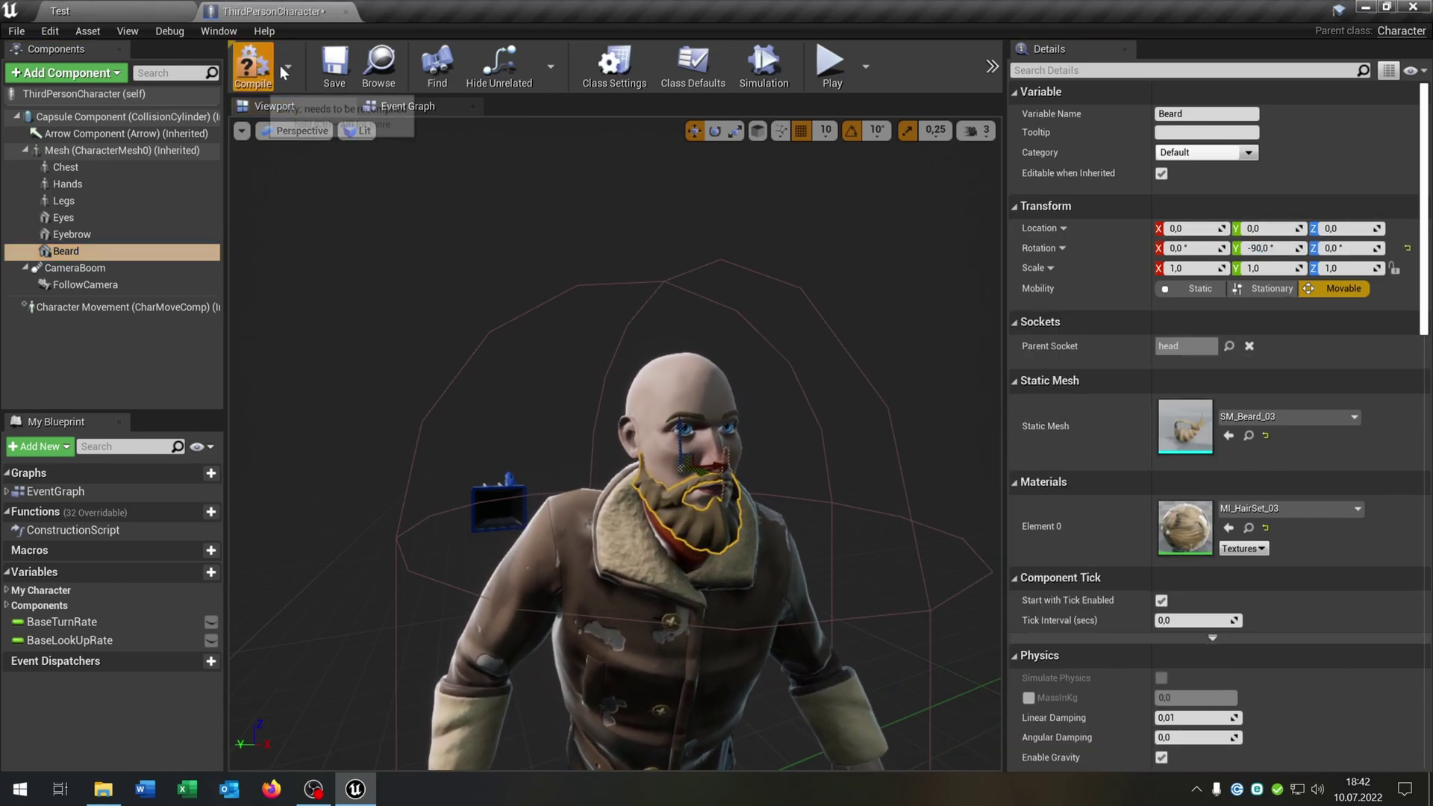
click(75, 10)
Step: Add the SM_Hair_02 static mesh as a new component under the character's Mesh
scroll(273, 634, down, 2)
click(272, 611)
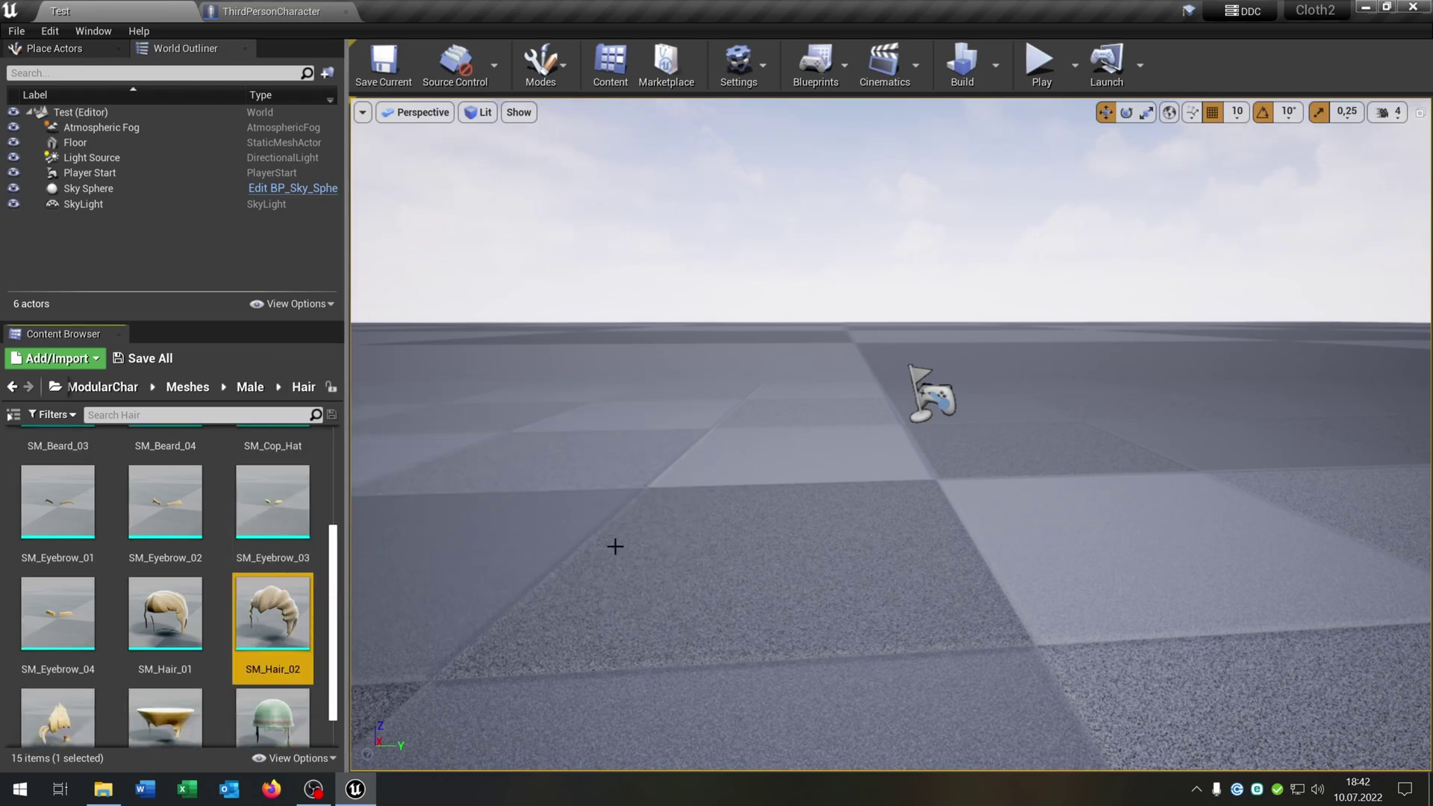
click(271, 11)
click(112, 105)
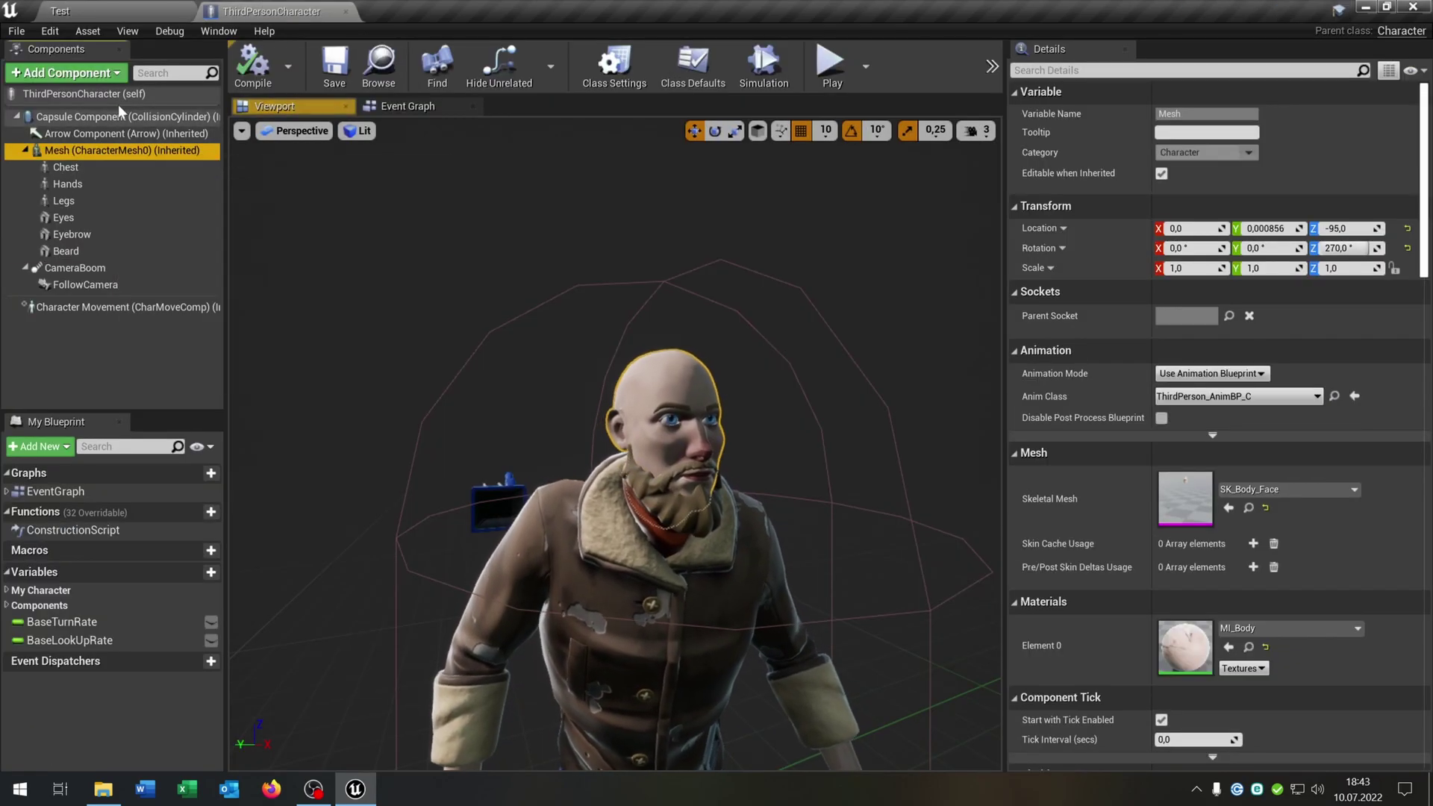
click(66, 73)
click(137, 300)
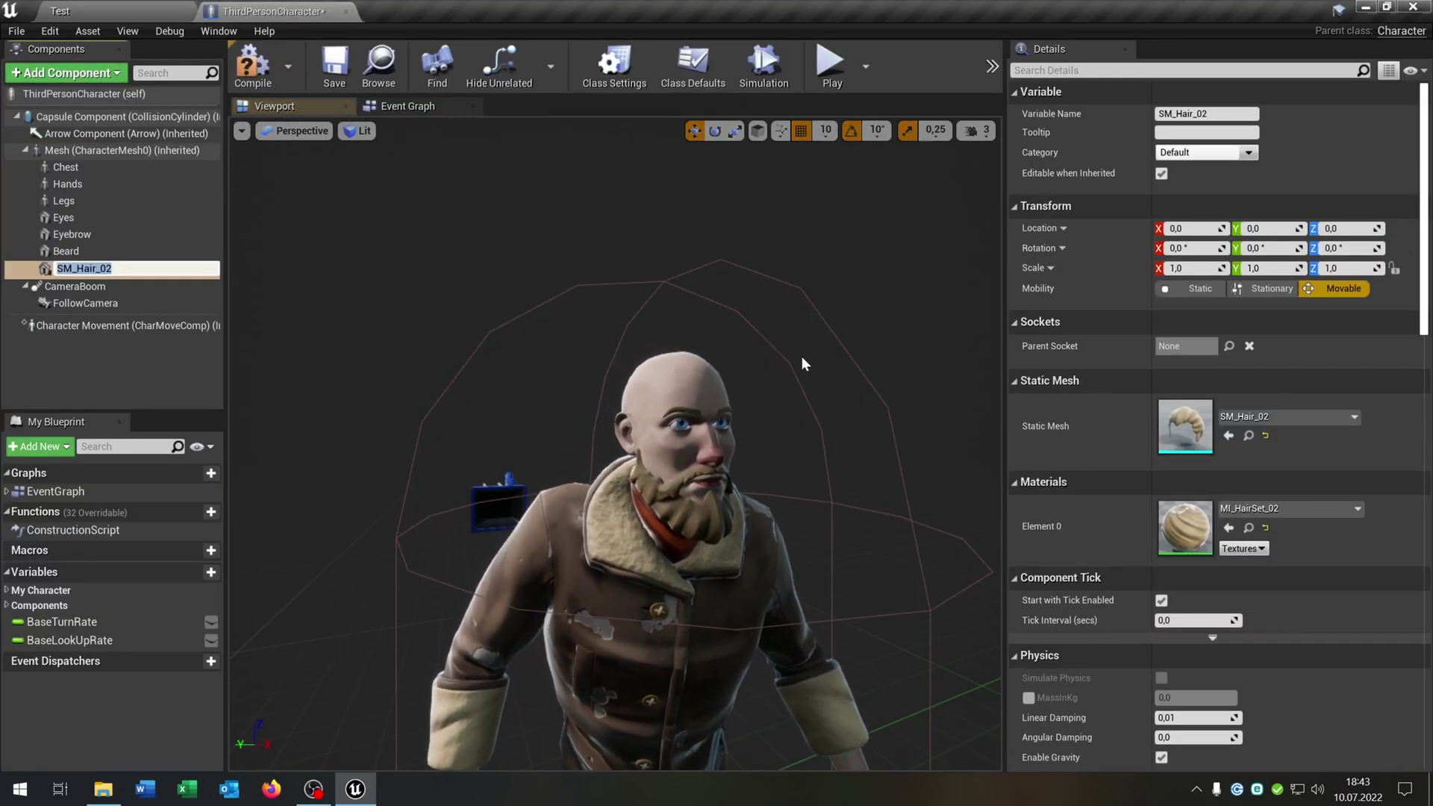
Step: Name the component Hair, attach it to the head socket, and set its Y rotation to -90
text(Hair)
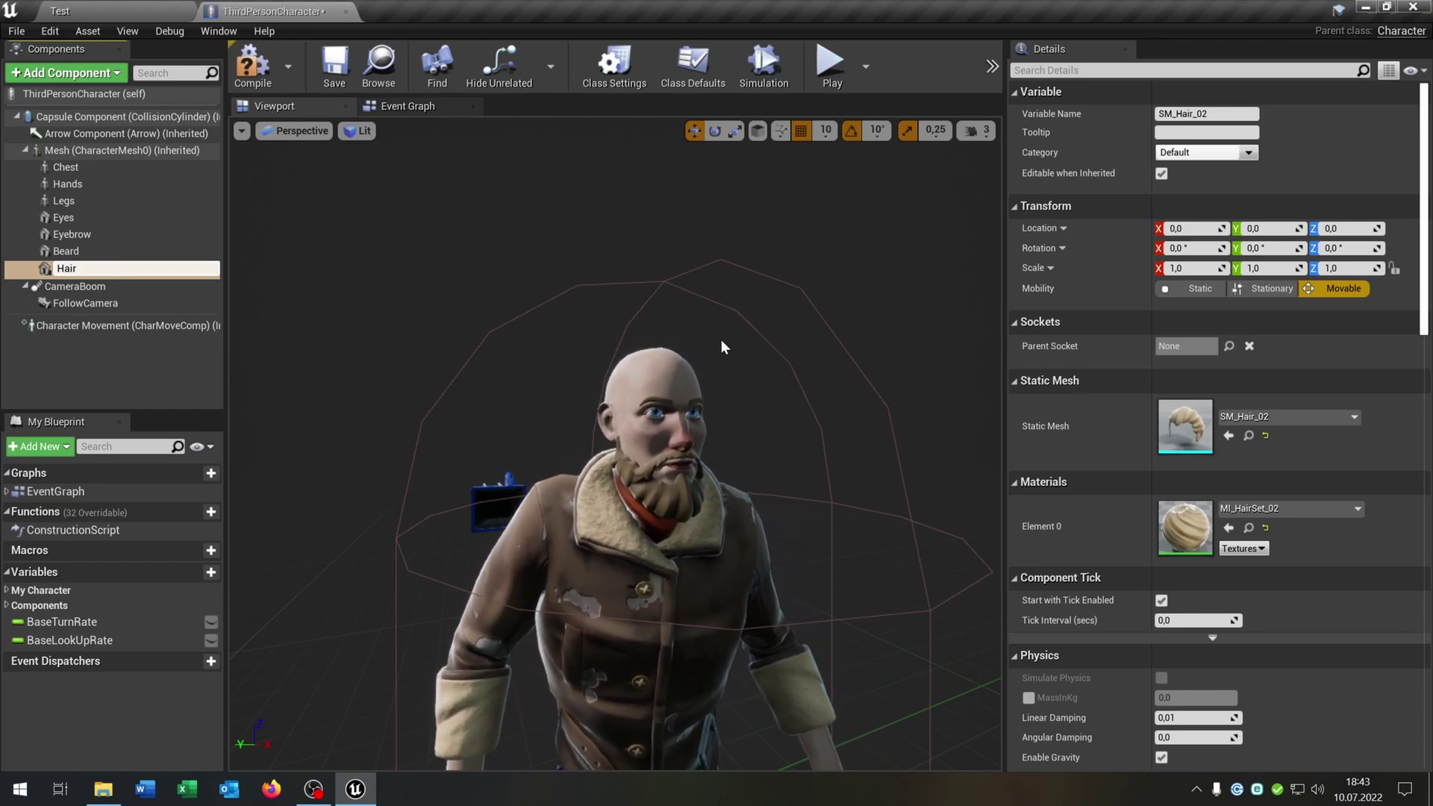
key(Return)
click(1229, 345)
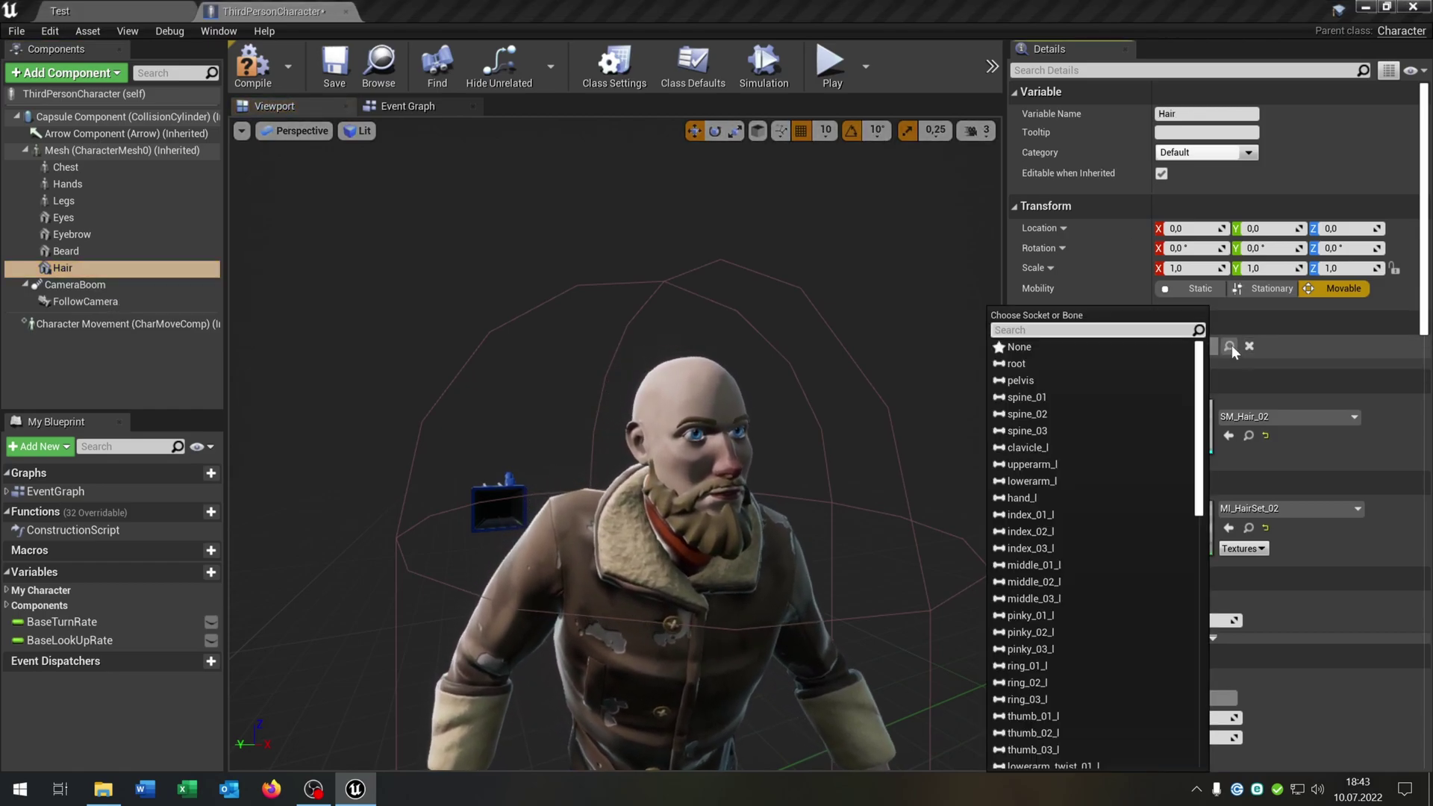
text(head)
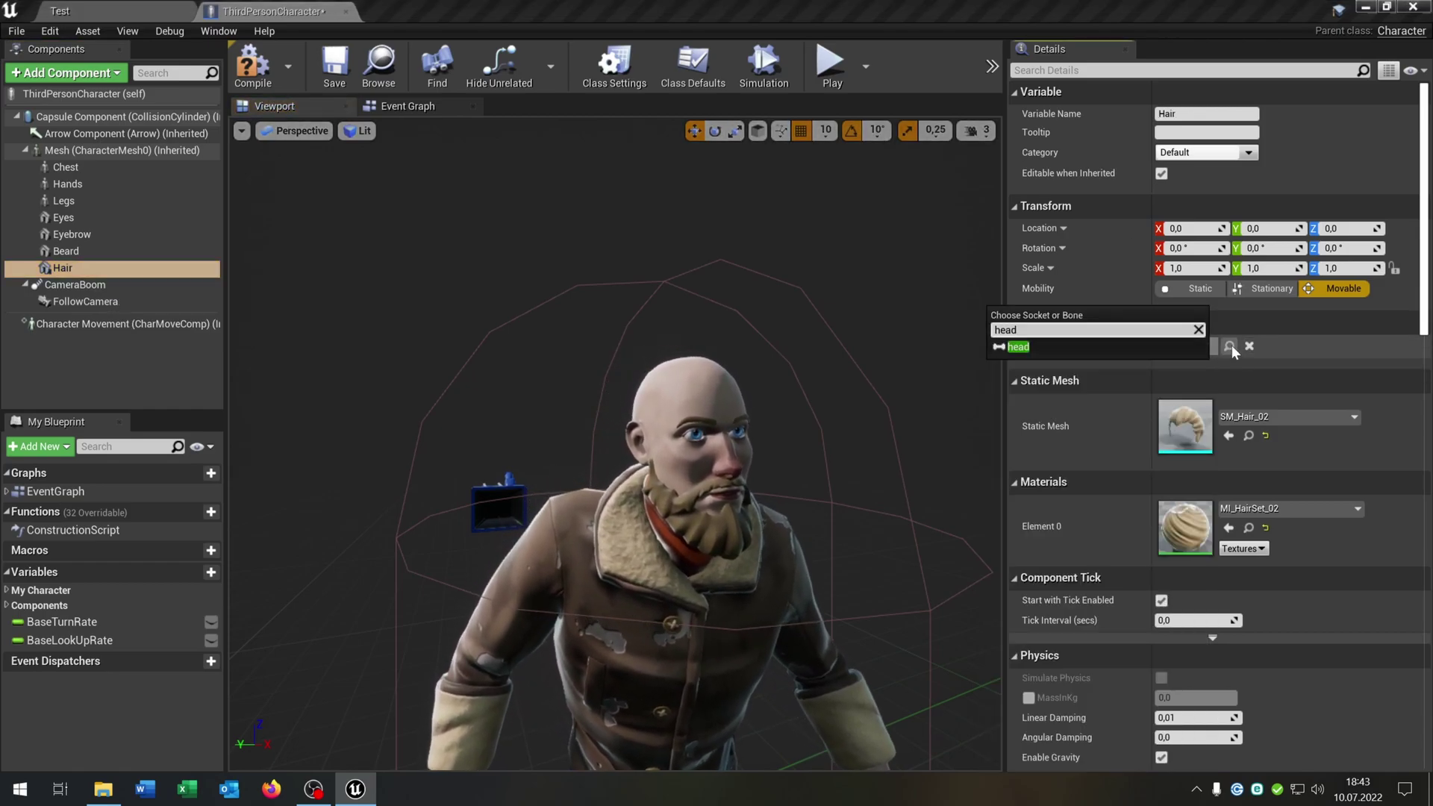
click(1134, 348)
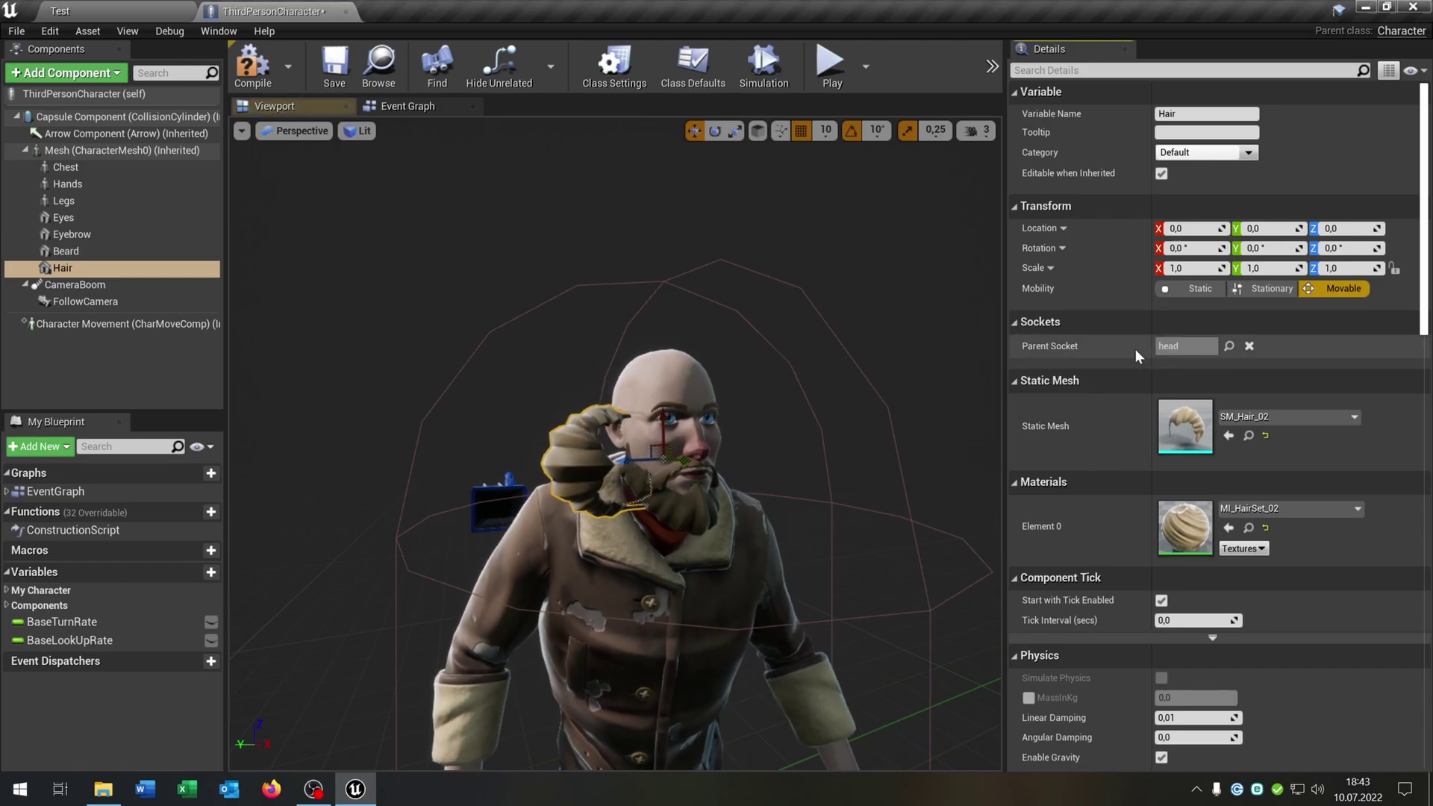
click(1261, 248)
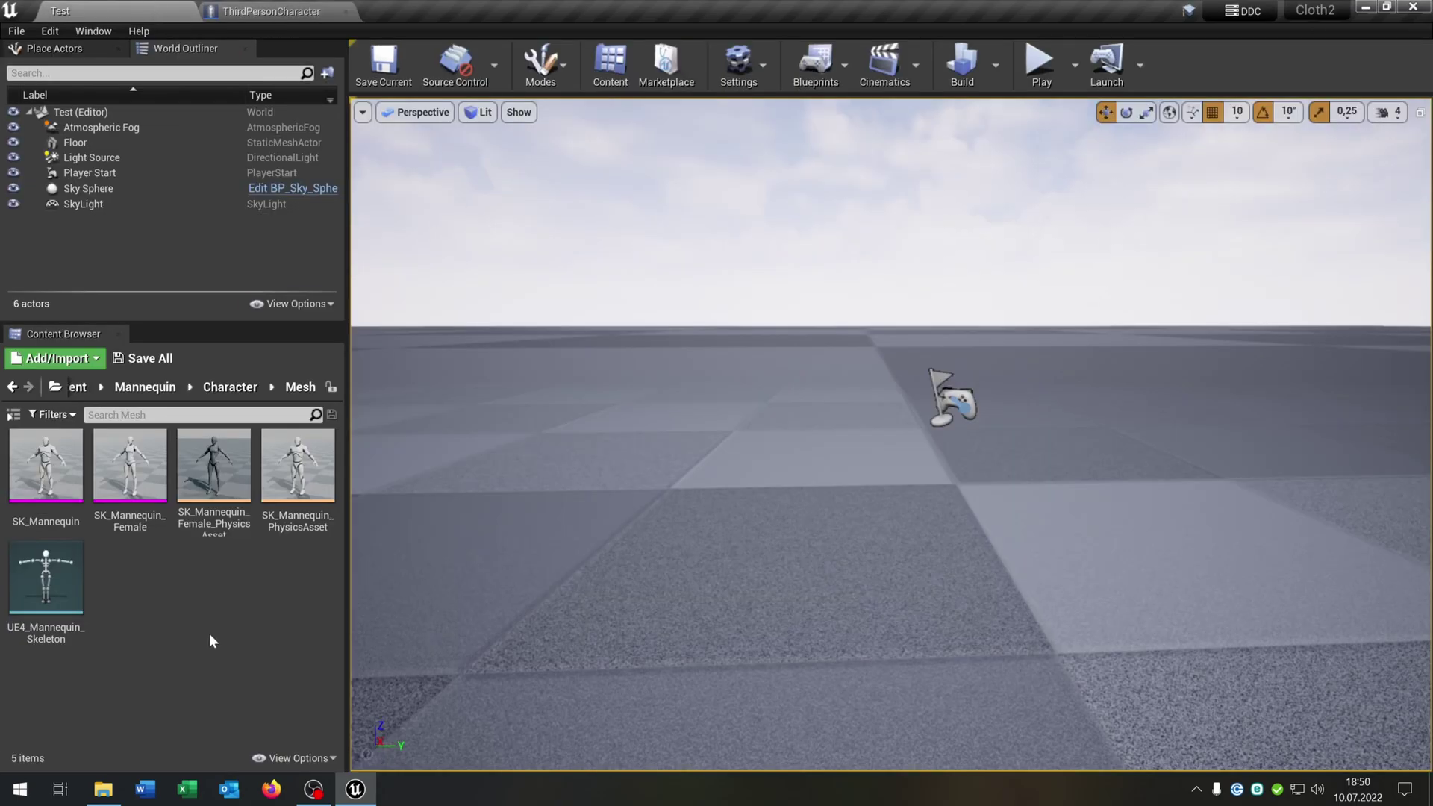
Step: Add a socket named Left Hand to the UE4_Mannequin_Skeleton's hand_l bone
double_click(46, 578)
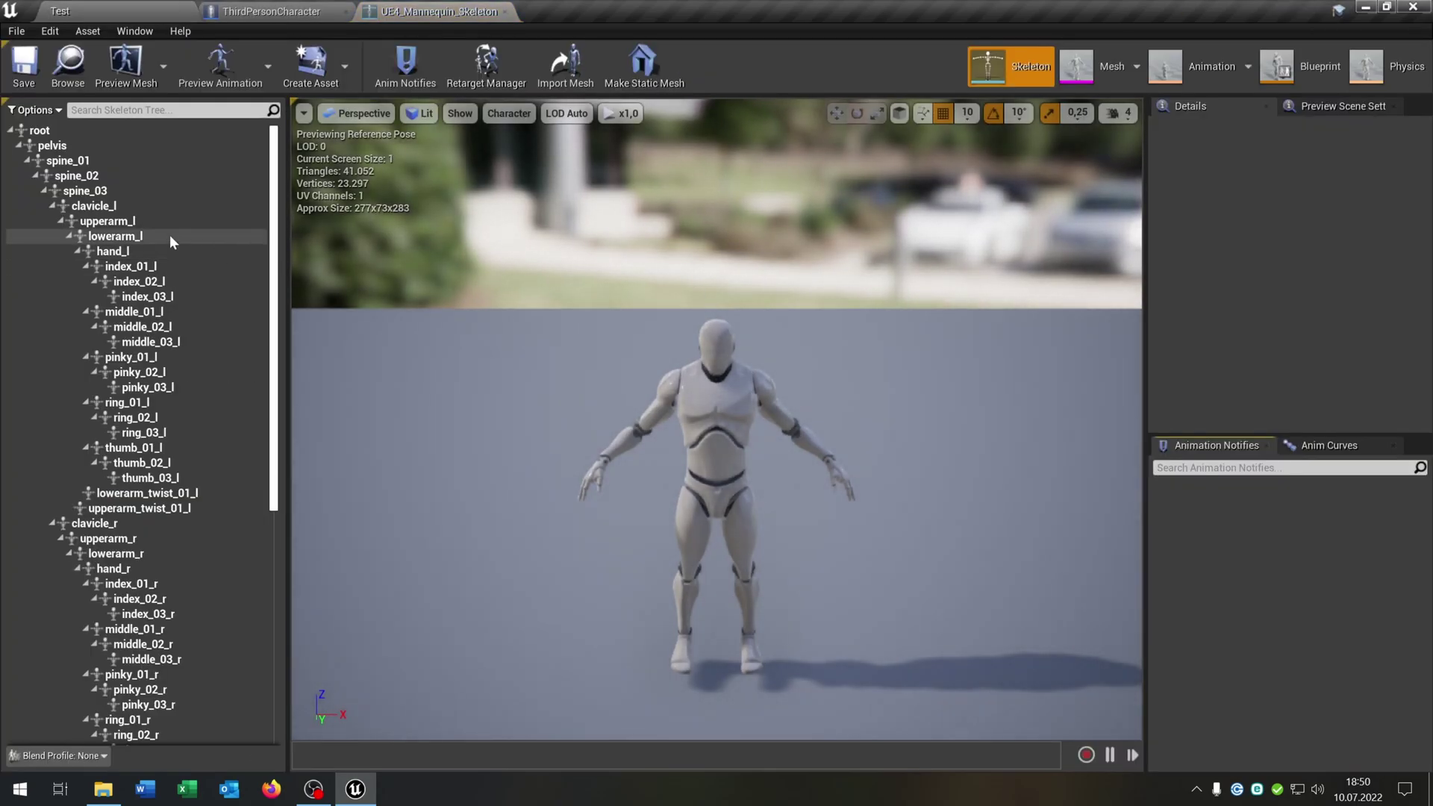
click(132, 251)
right_click(138, 252)
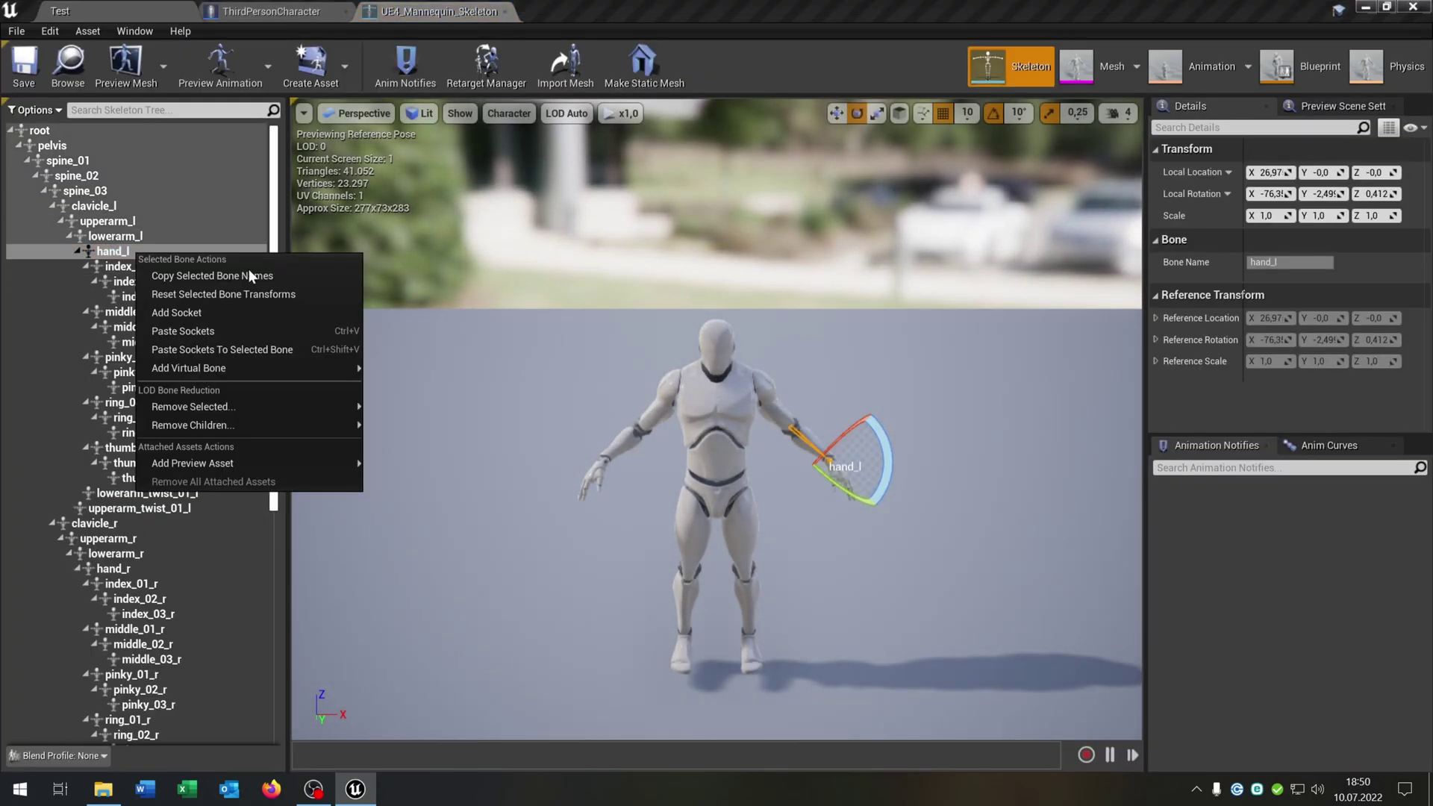
click(249, 315)
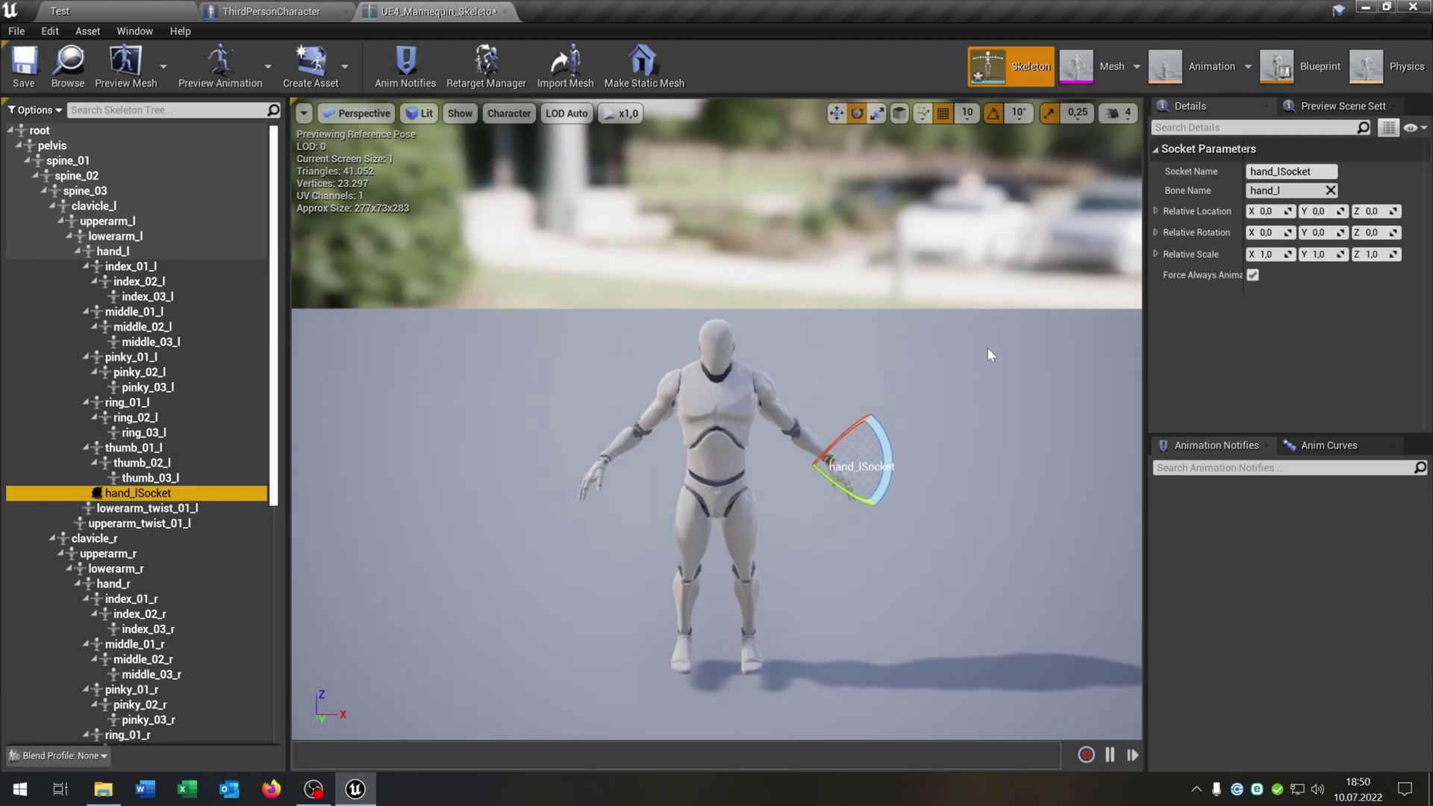
click(1290, 171)
text(Left Hand)
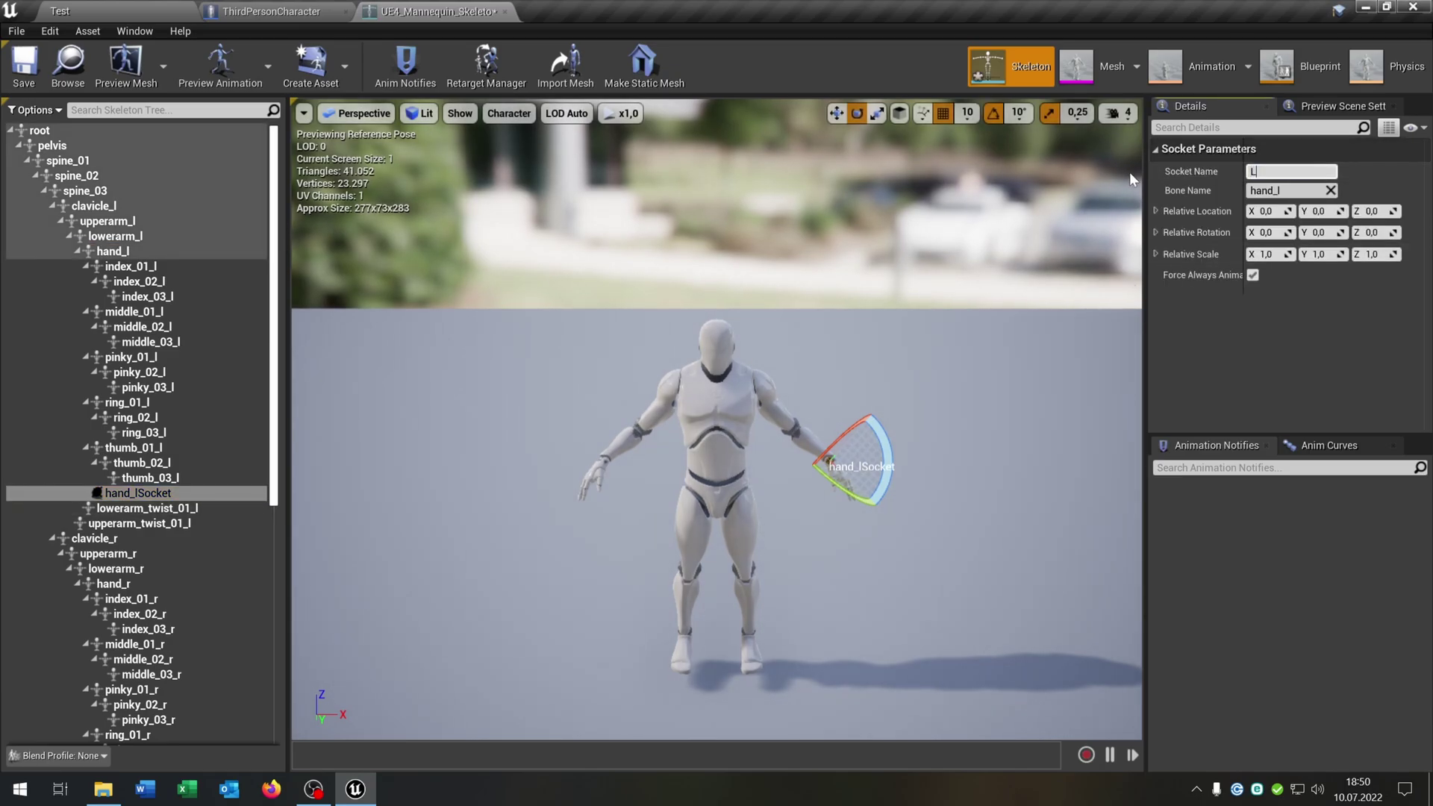
key(Return)
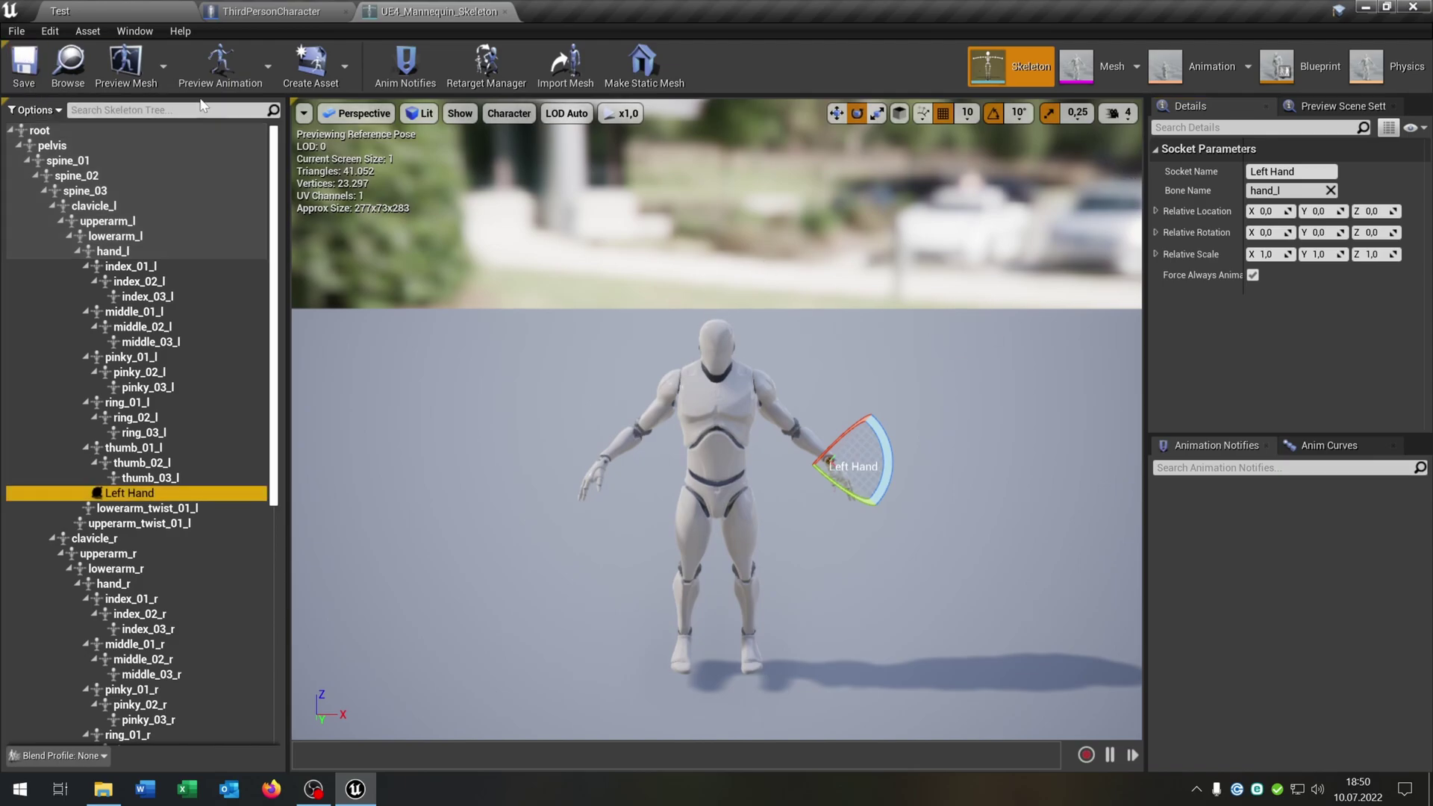
click(133, 13)
Step: Browse to InfinityBladeWeapons/Weapons/Blade/Swords/Blade_BlackKnight and select SK_Blade_BlackKnight
click(81, 387)
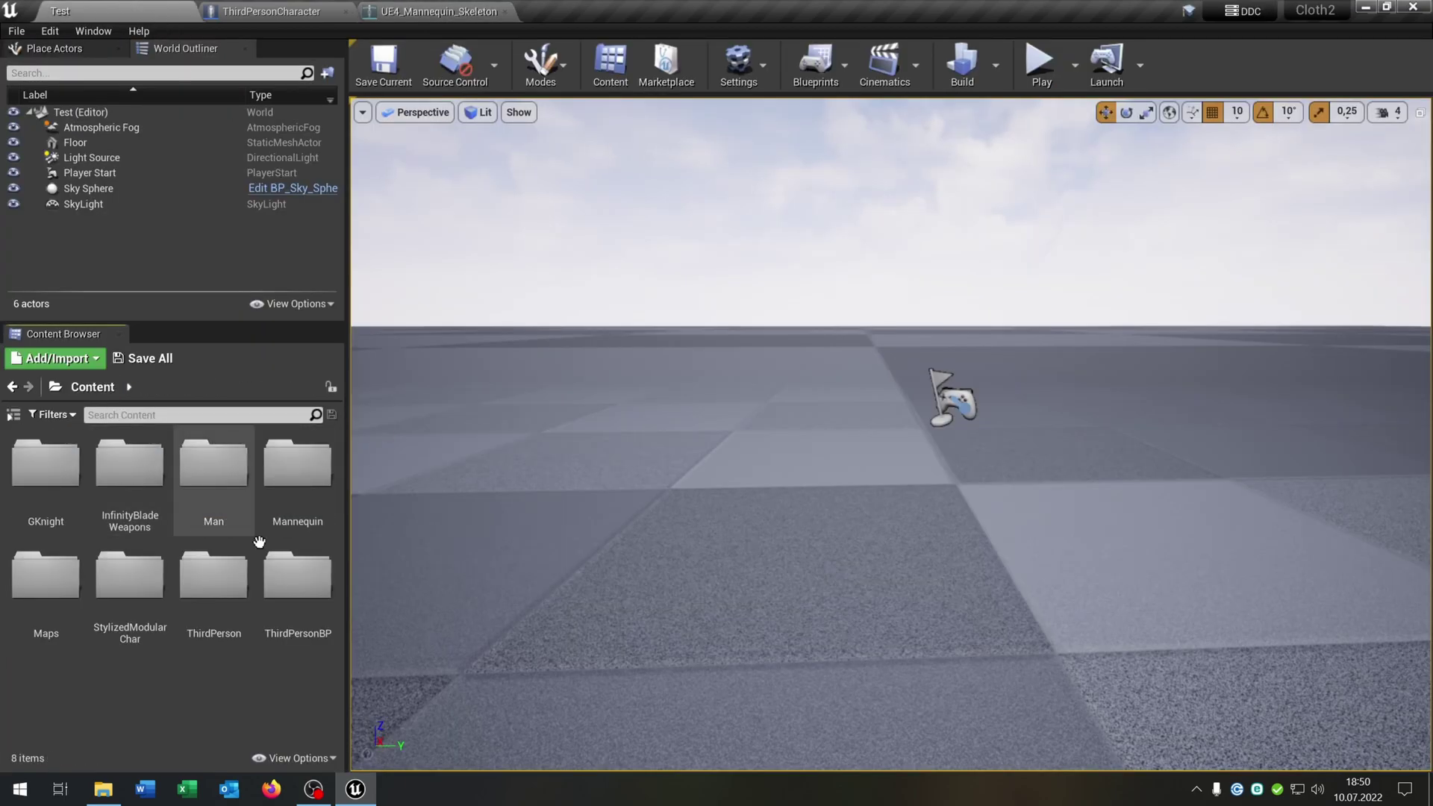
double_click(144, 511)
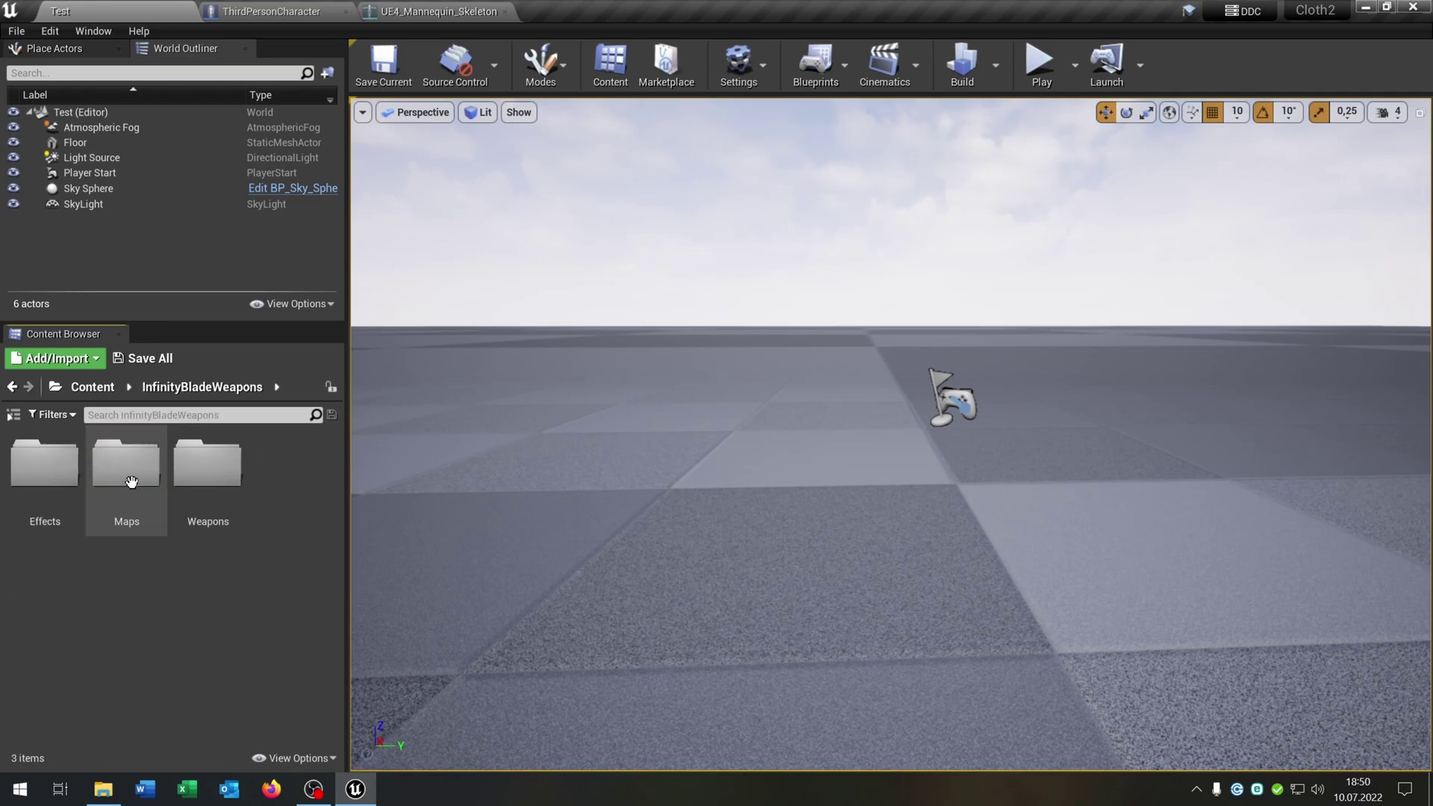
click(217, 478)
double_click(223, 480)
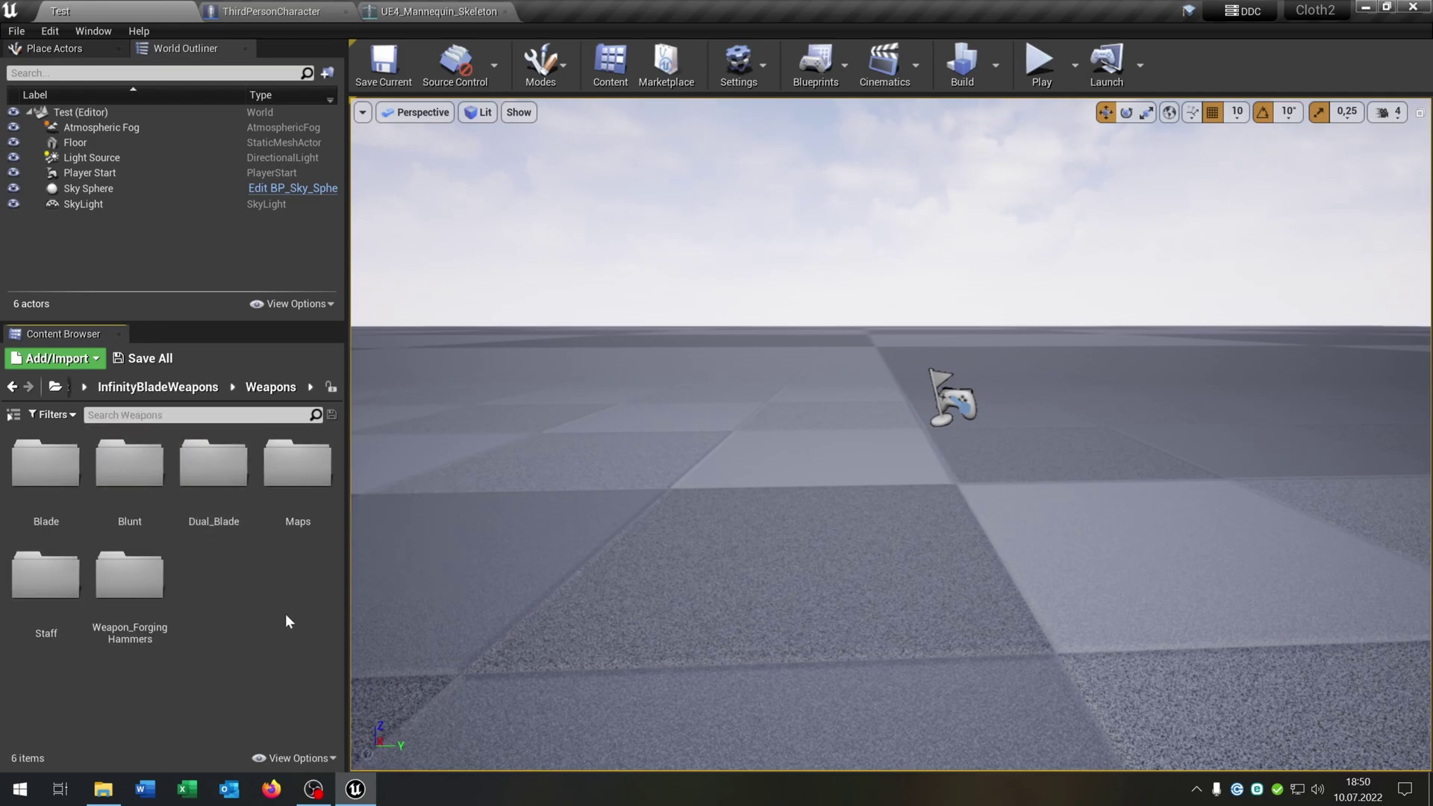
double_click(75, 489)
double_click(129, 469)
double_click(58, 461)
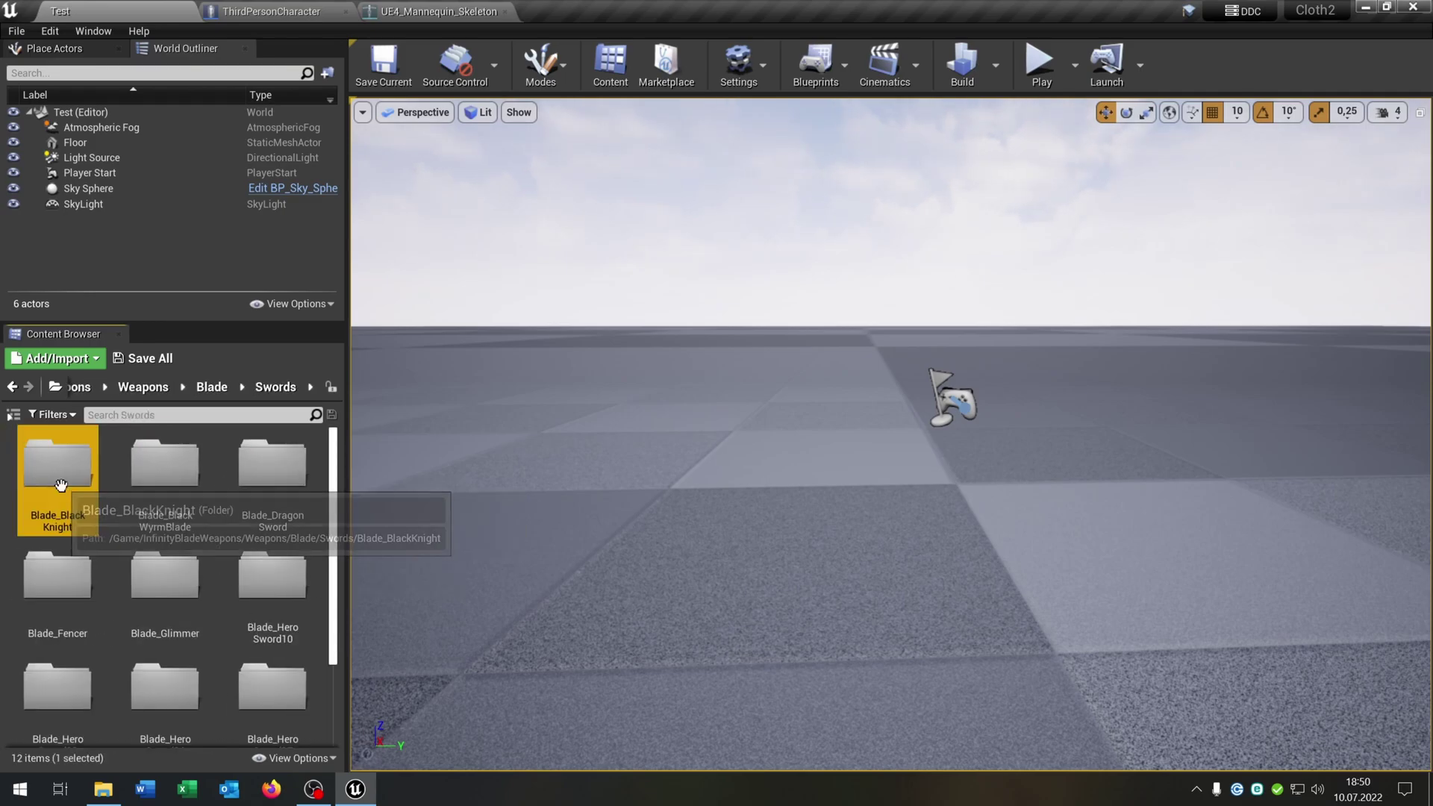
mouse_move(193, 527)
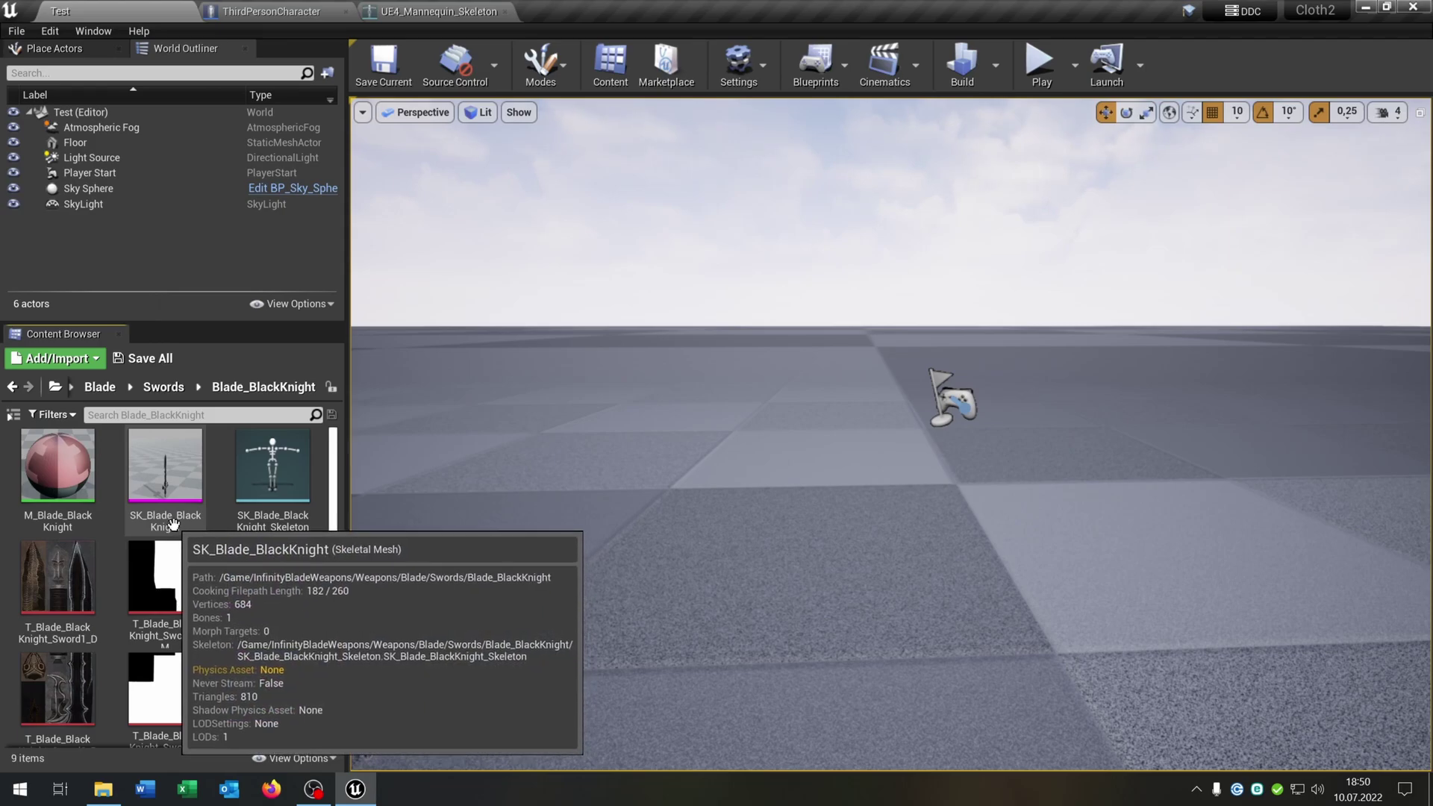
click(194, 526)
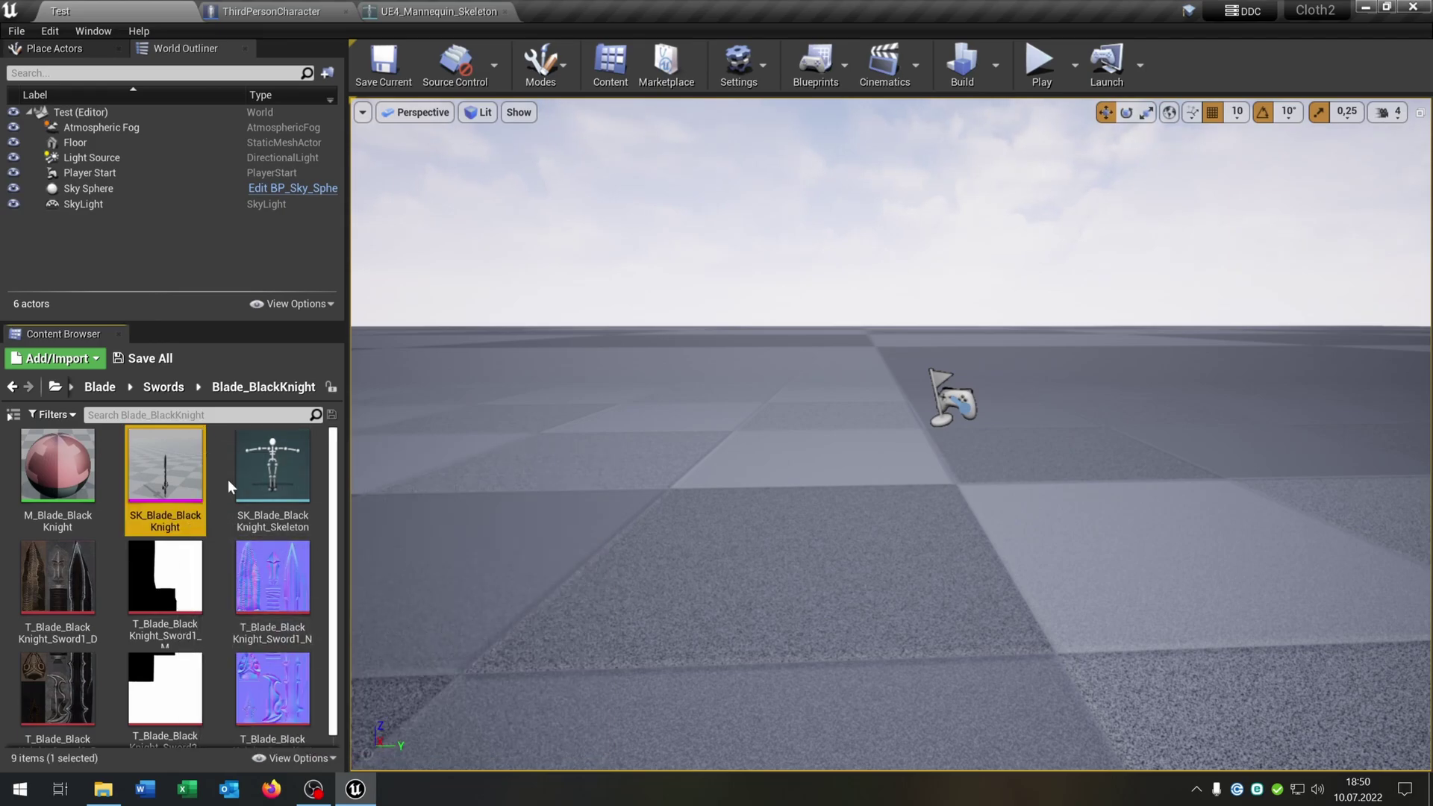
Step: Preview SK_Blade_BlackKnight attached to the skeleton's Left Hand socket
click(440, 11)
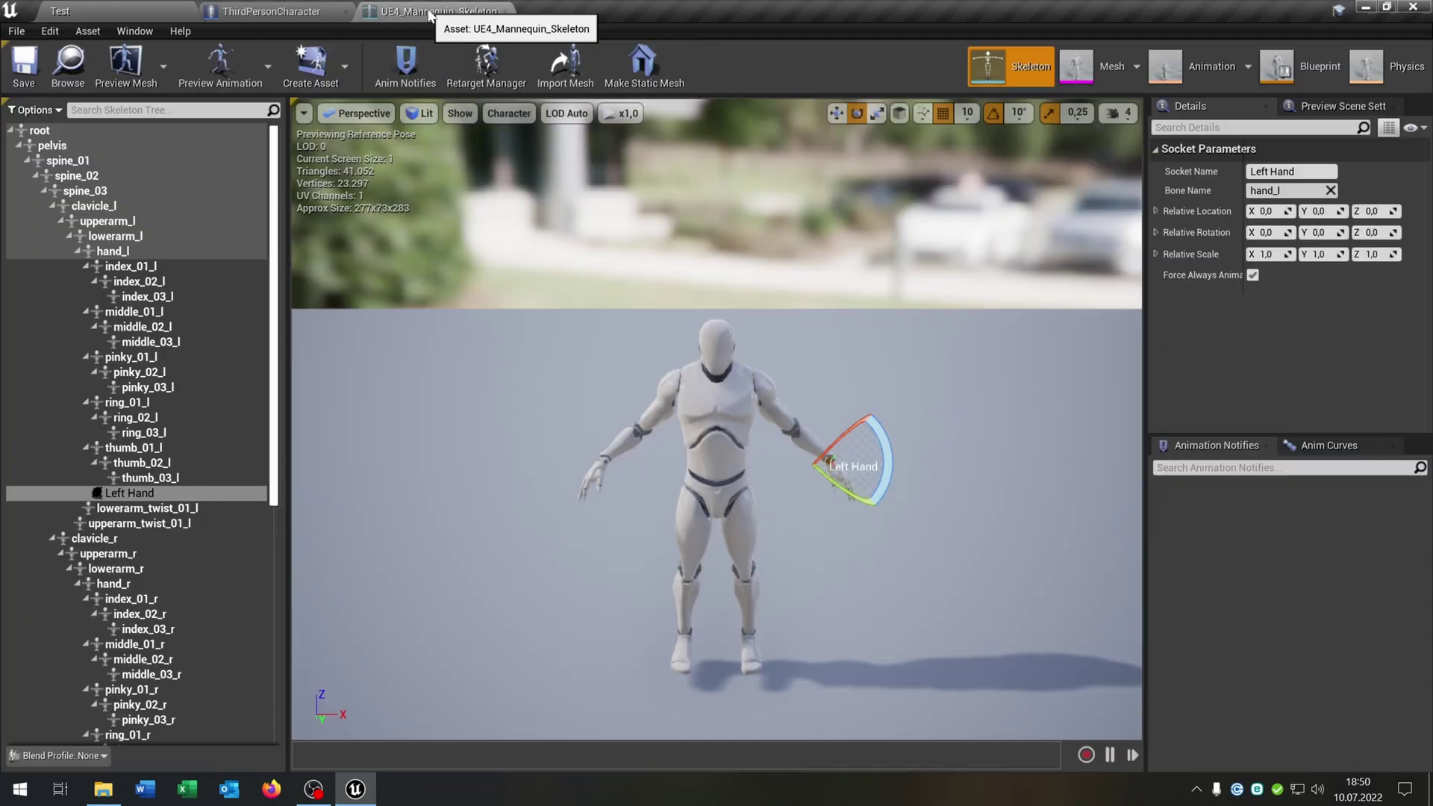
right_click(166, 493)
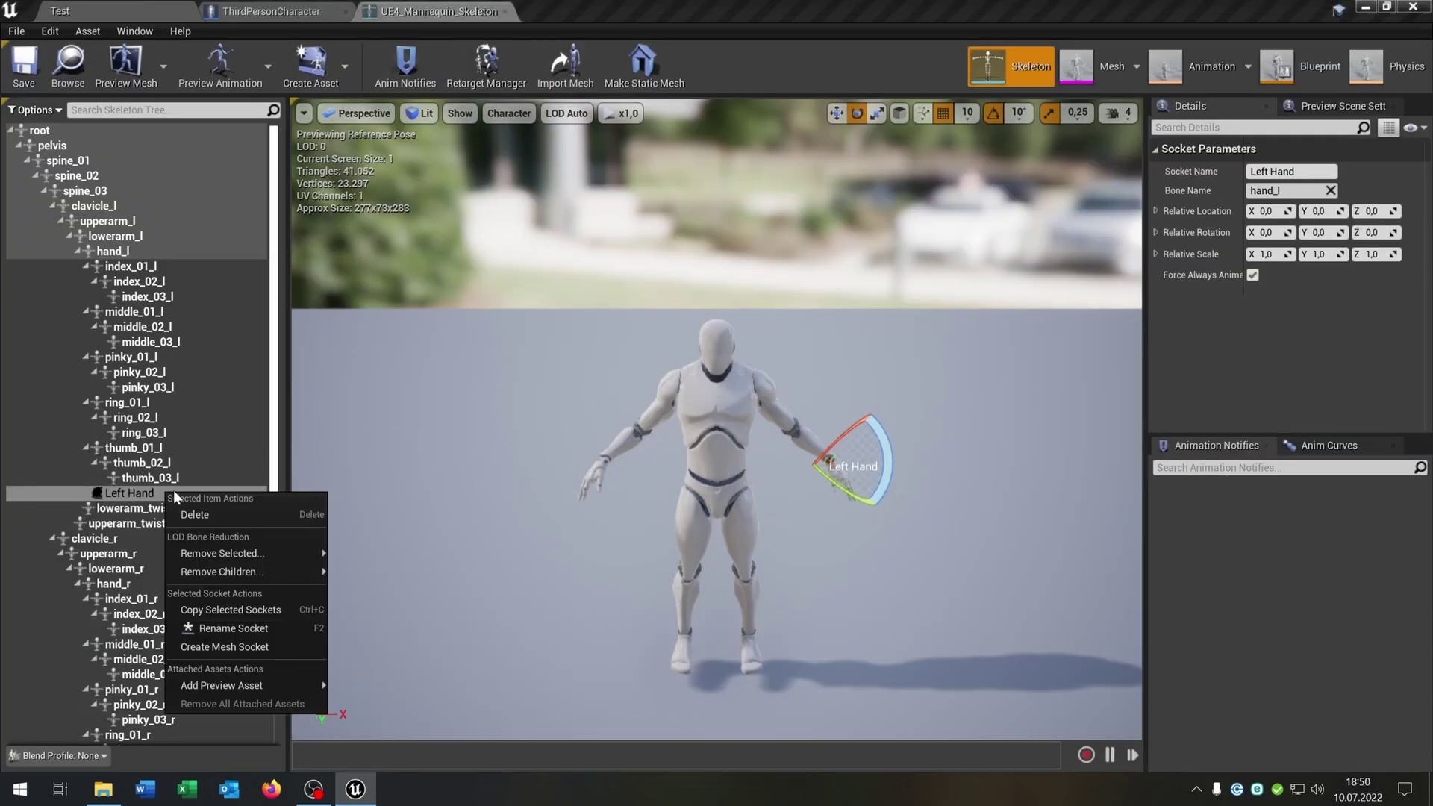
mouse_move(310, 685)
text(sk_blade_black)
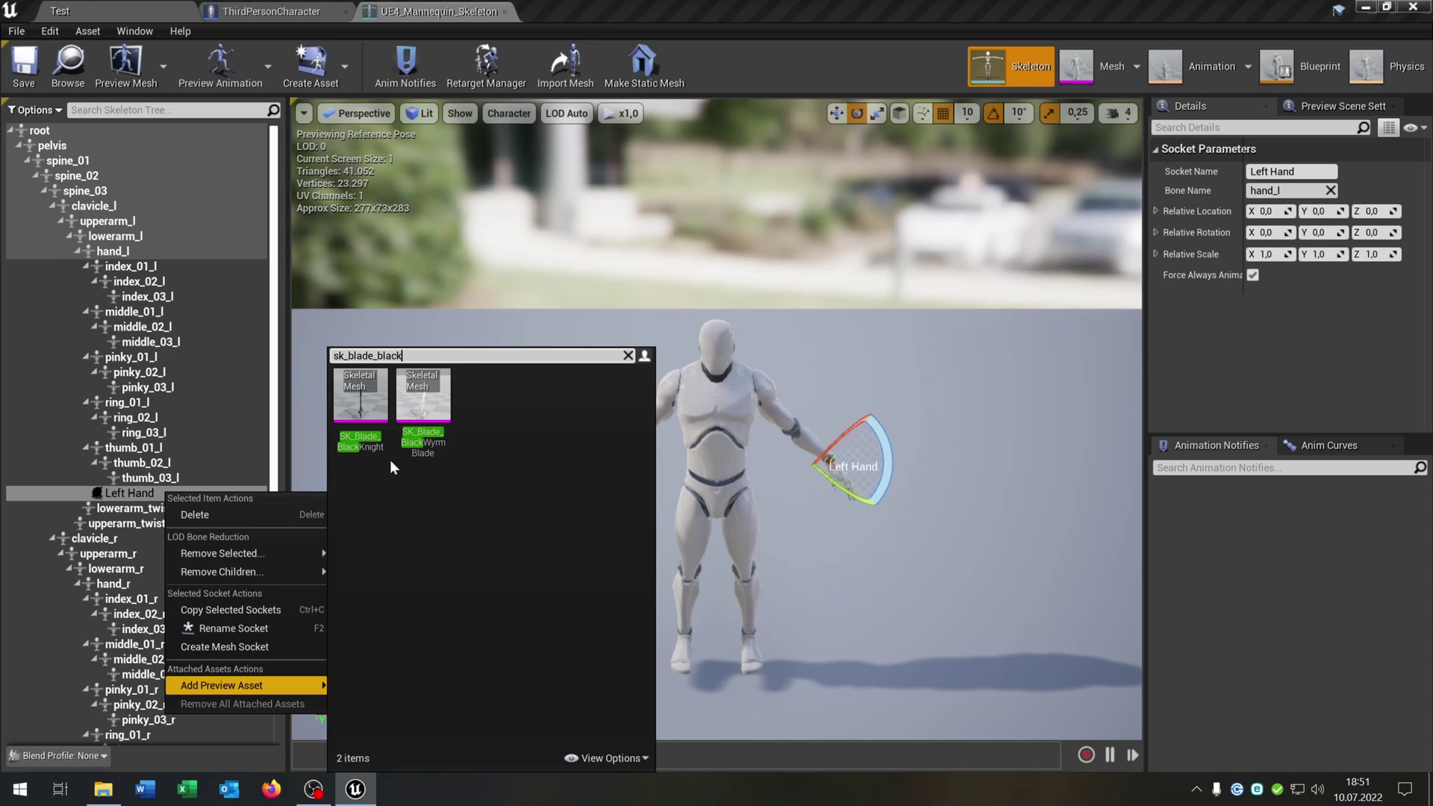
click(361, 407)
Step: Rotate the Left Hand socket to X -170 and slide it into the palm
scroll(950, 516, up, 2)
alt+drag(950, 516, 820, 512)
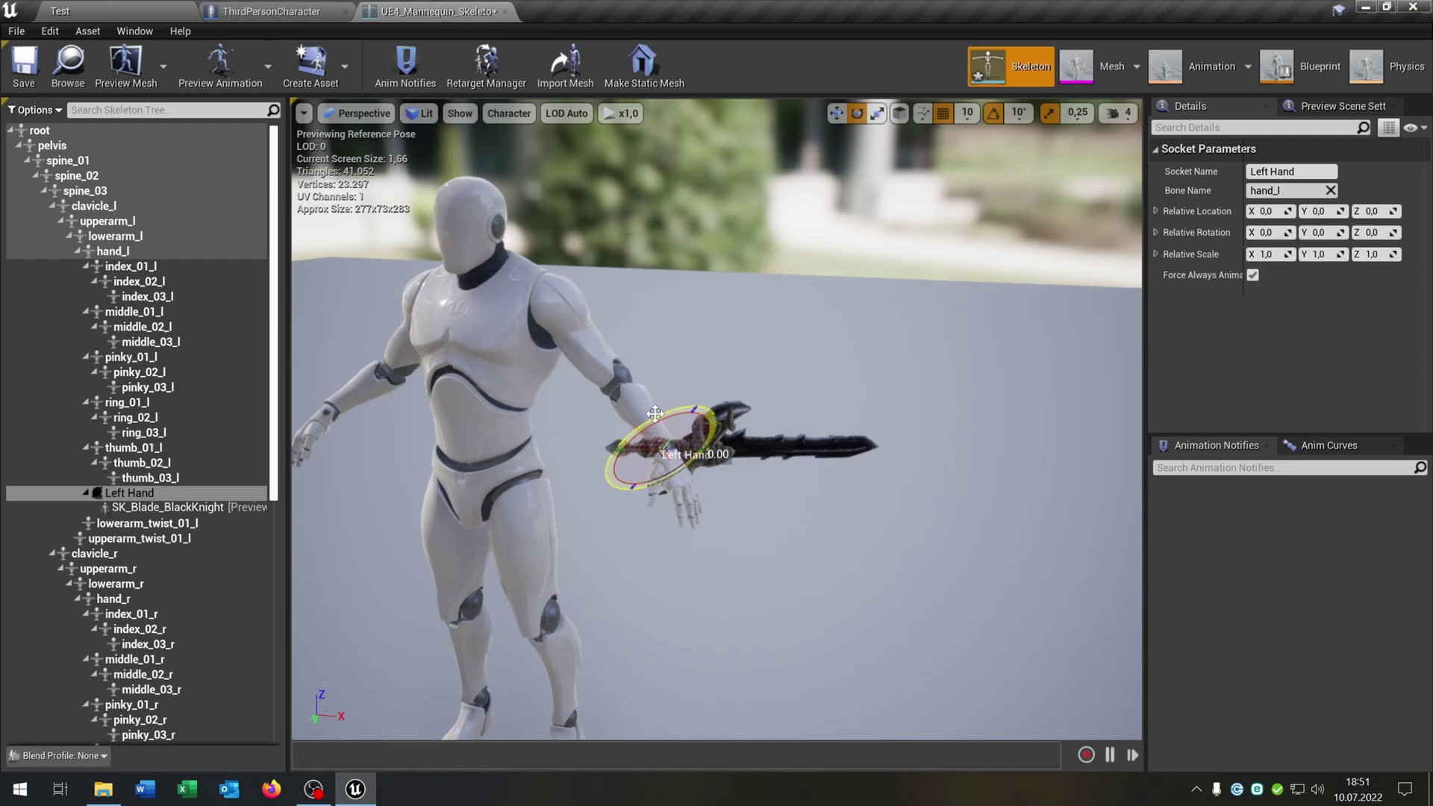
drag(654, 414, 664, 463)
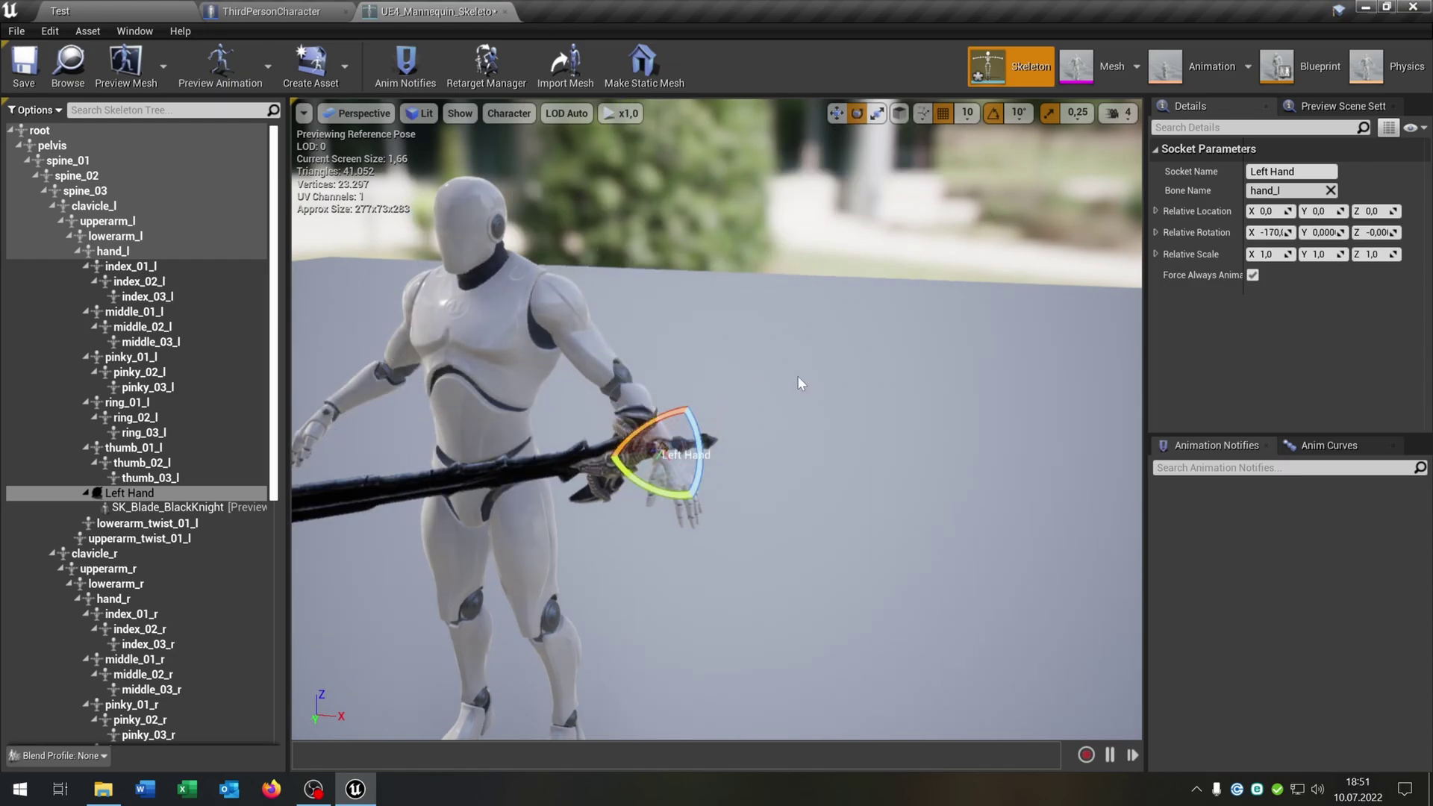
key(w)
scroll(720, 407, up, 5)
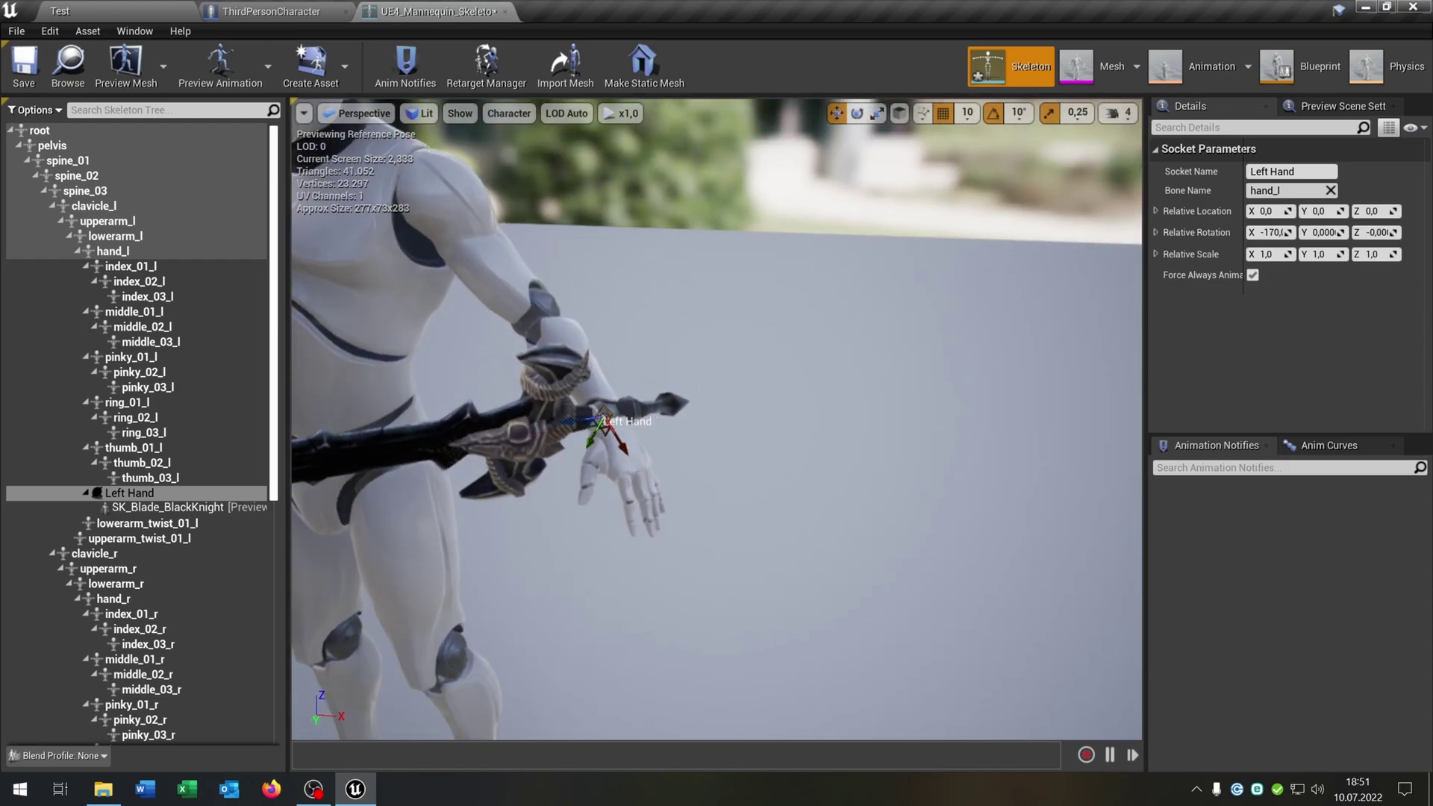
drag(551, 442, 588, 573)
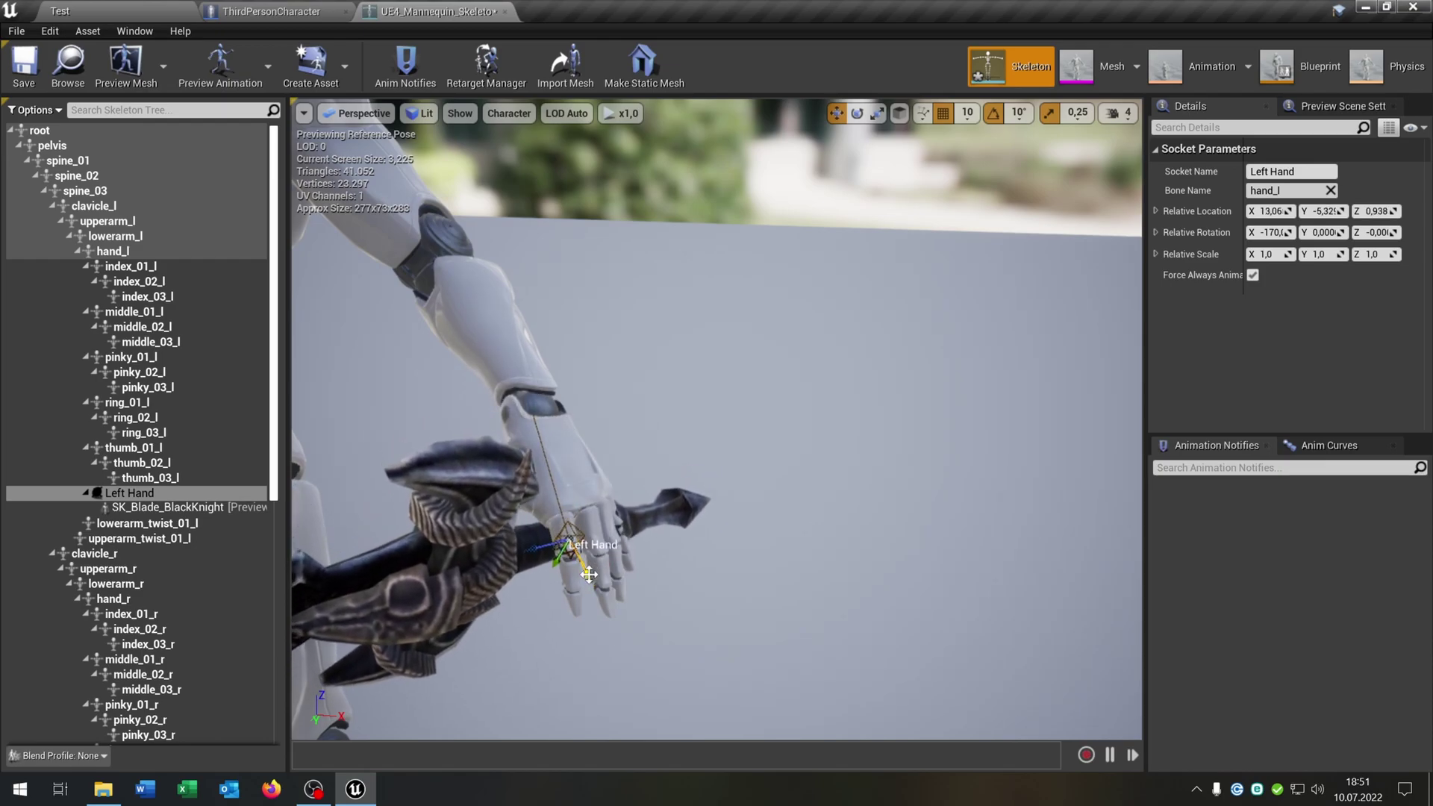
scroll(556, 561, down, 5)
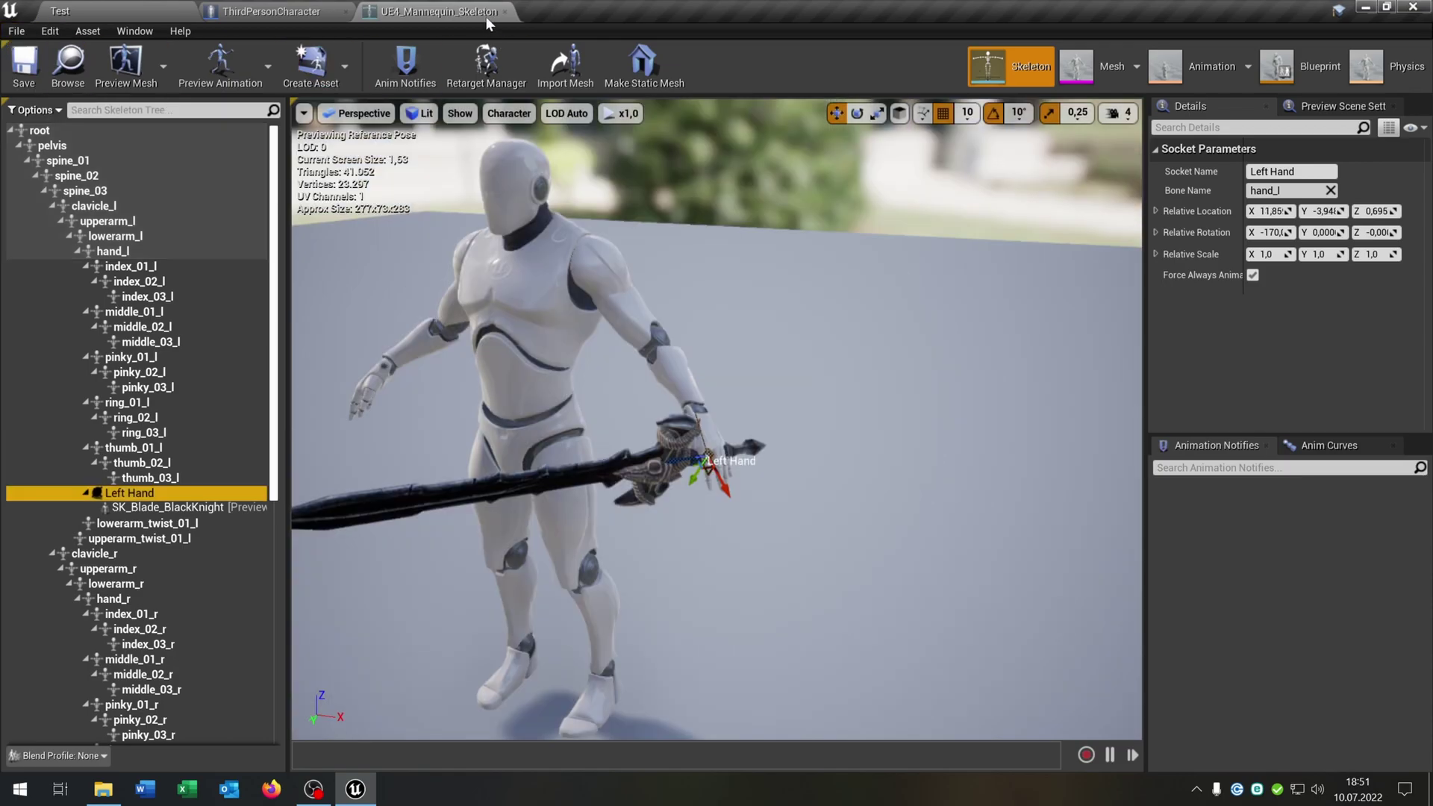
click(505, 12)
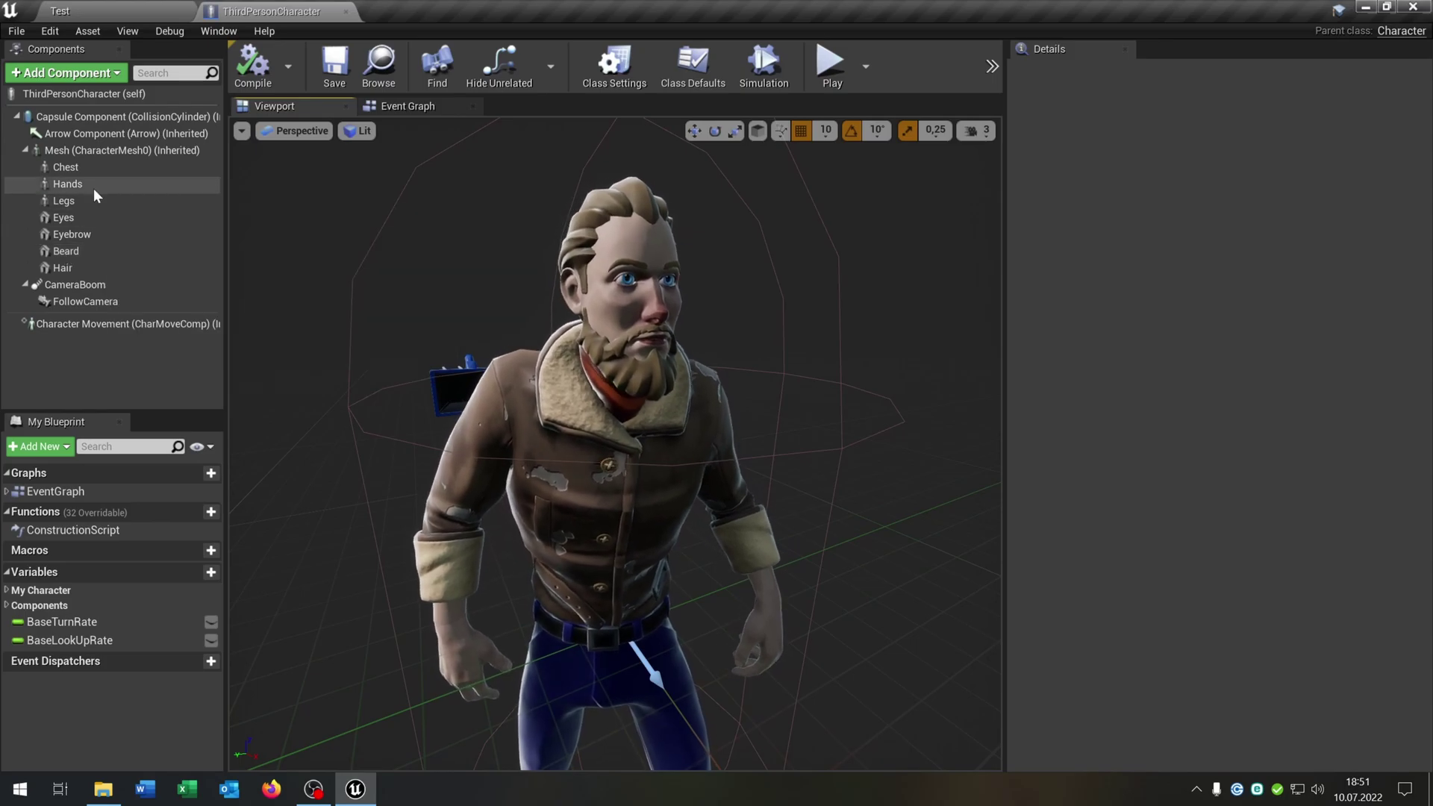
Step: Add the SK_Blade_BlackKnight skeletal mesh as a component under Hands
click(92, 185)
click(60, 11)
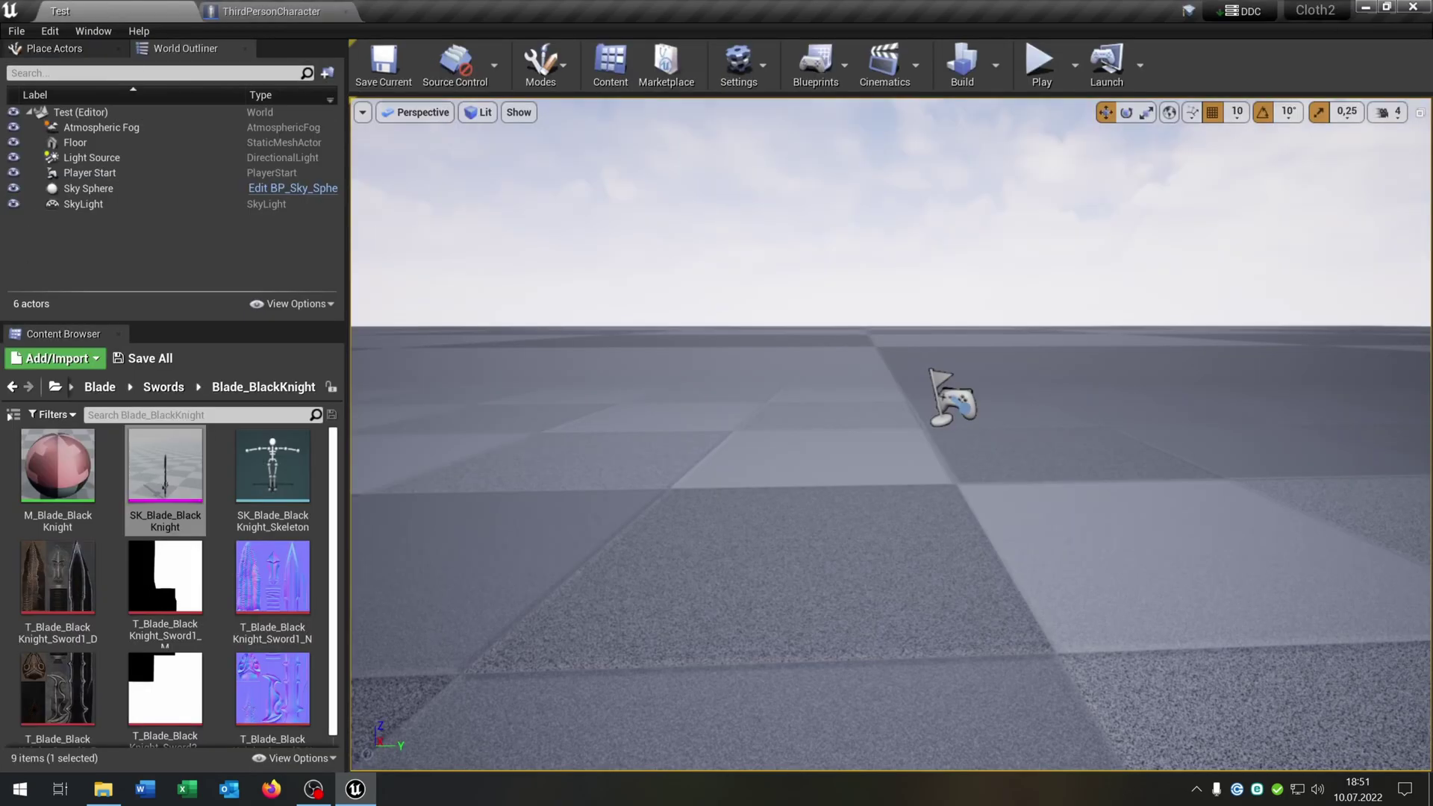
click(188, 521)
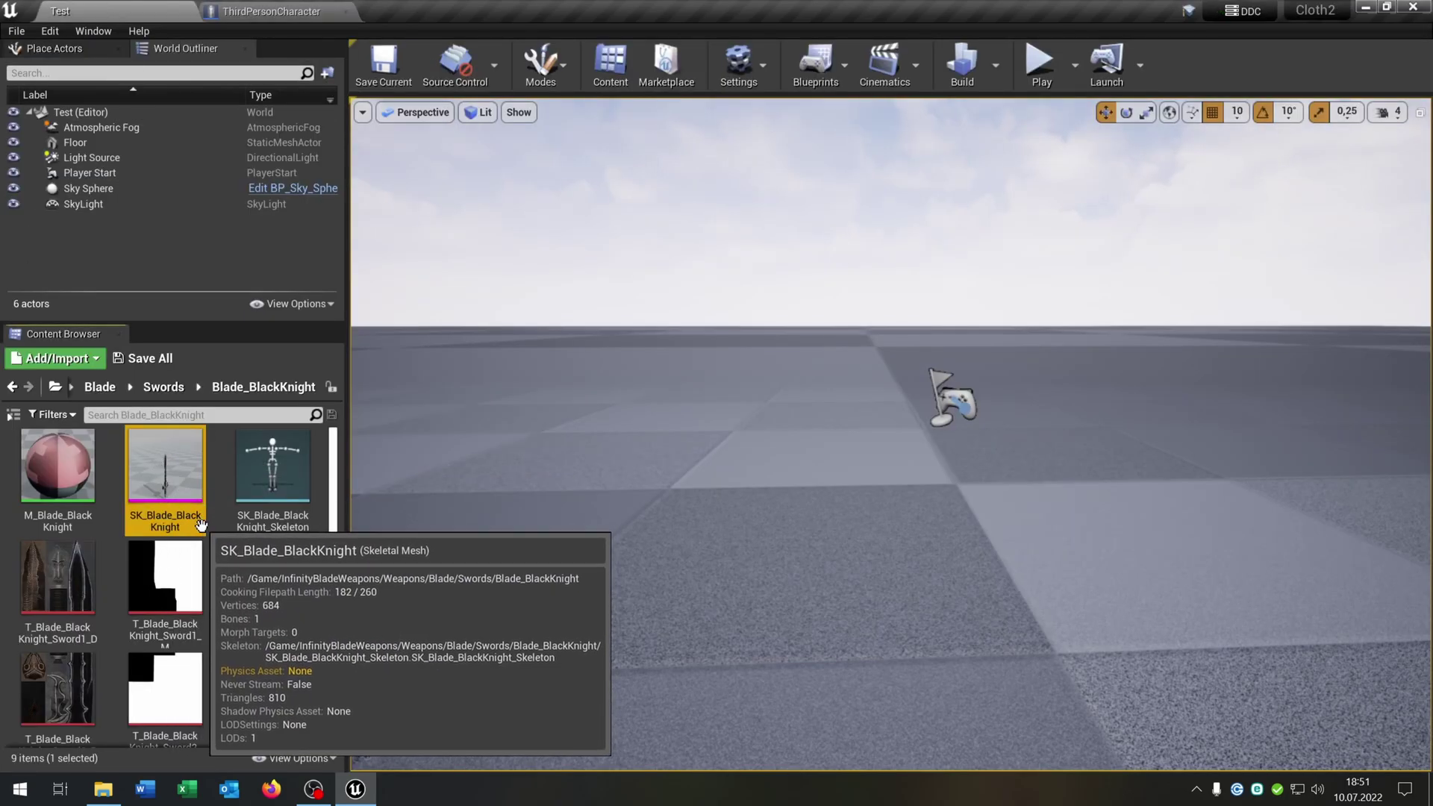
click(282, 9)
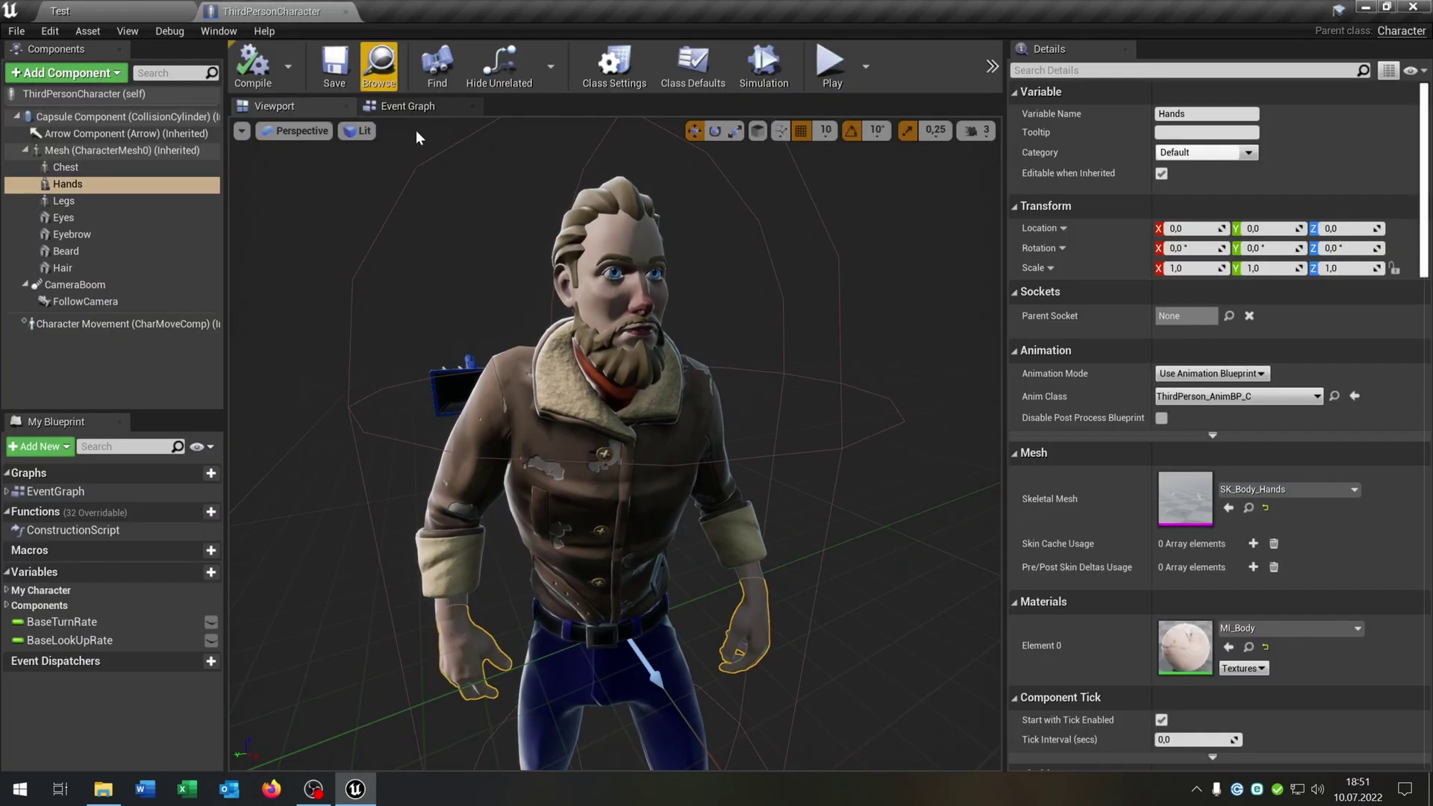
click(66, 73)
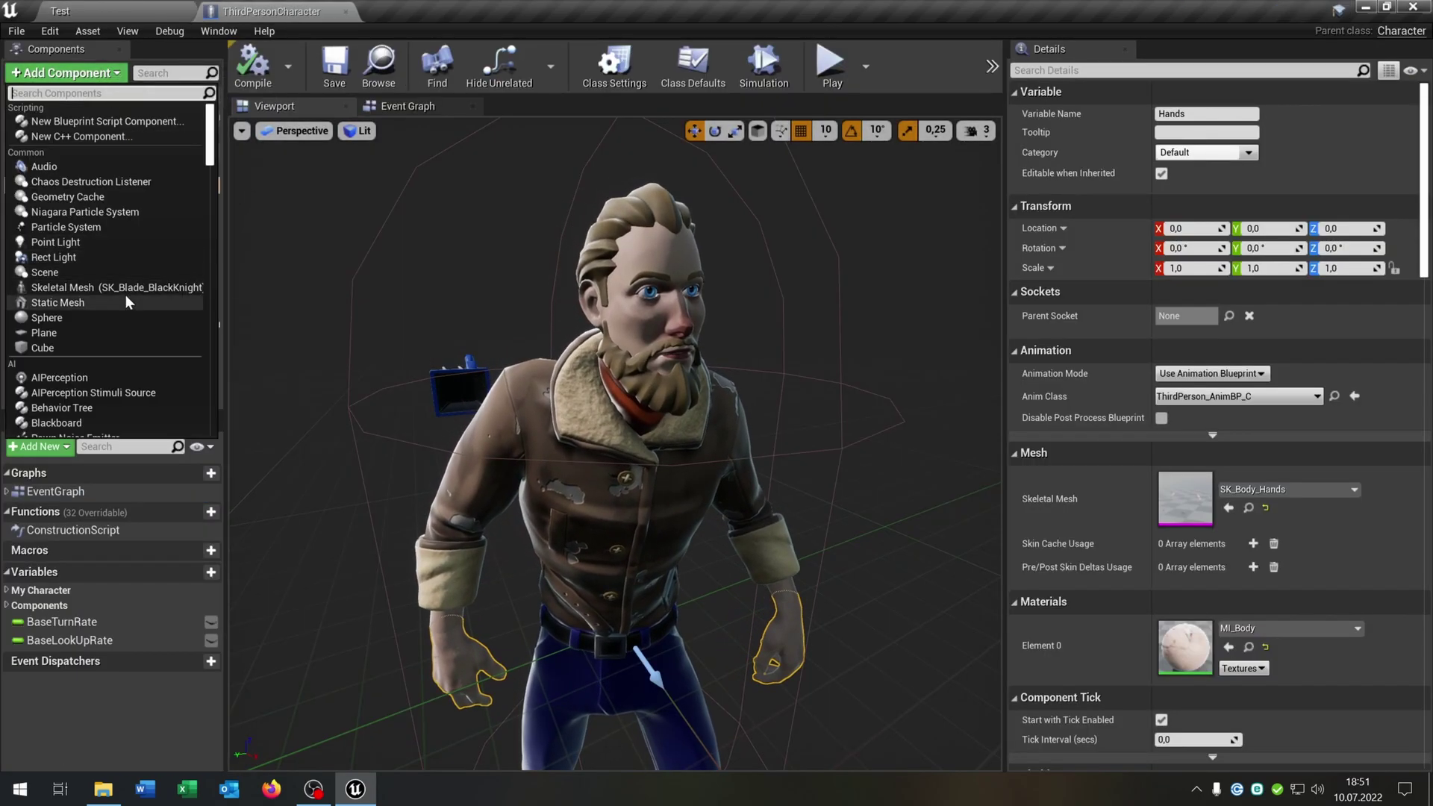
click(84, 288)
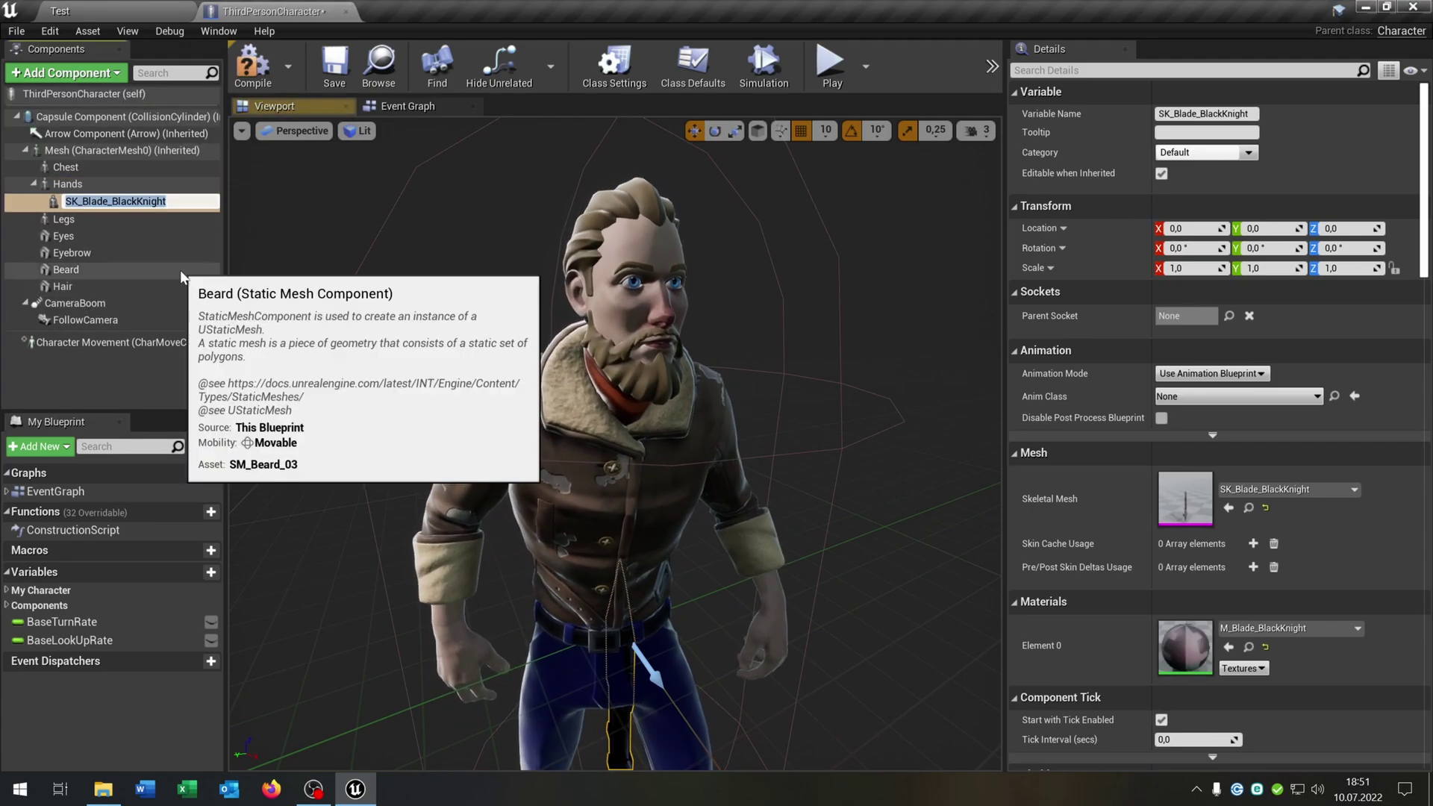
Step: Name the sword component Weapon and attach it to the Left Hand socket
text(Weapon)
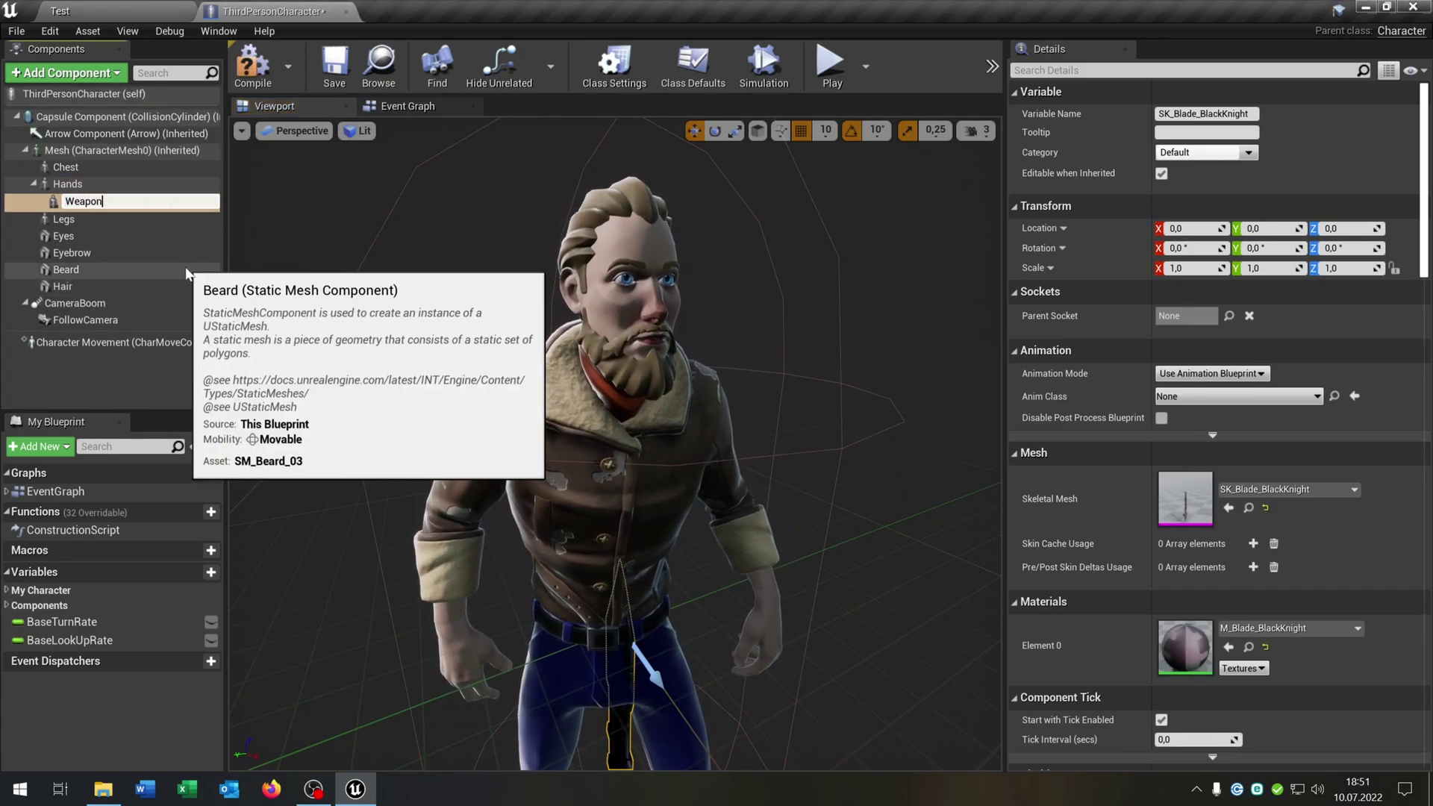
key(Return)
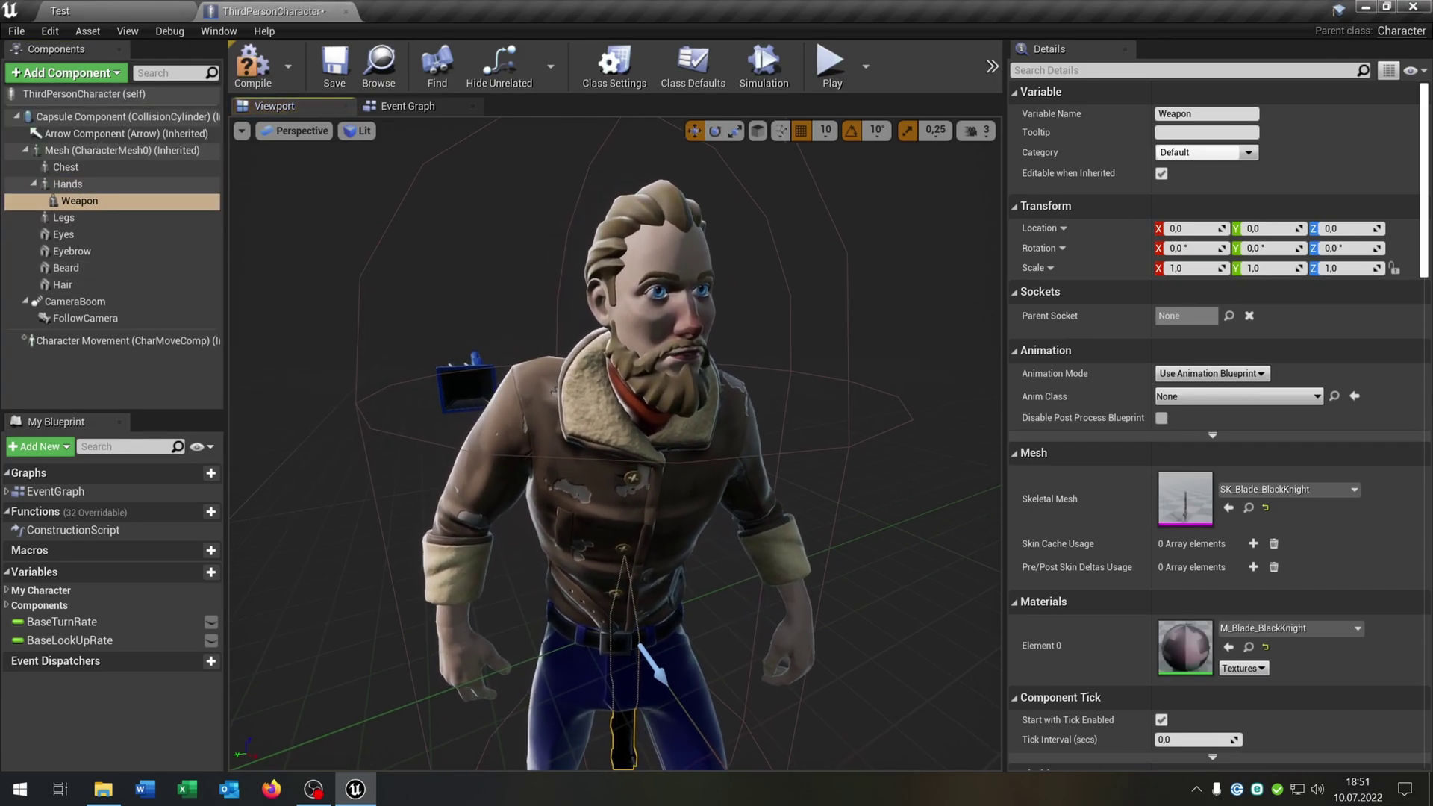
click(1229, 317)
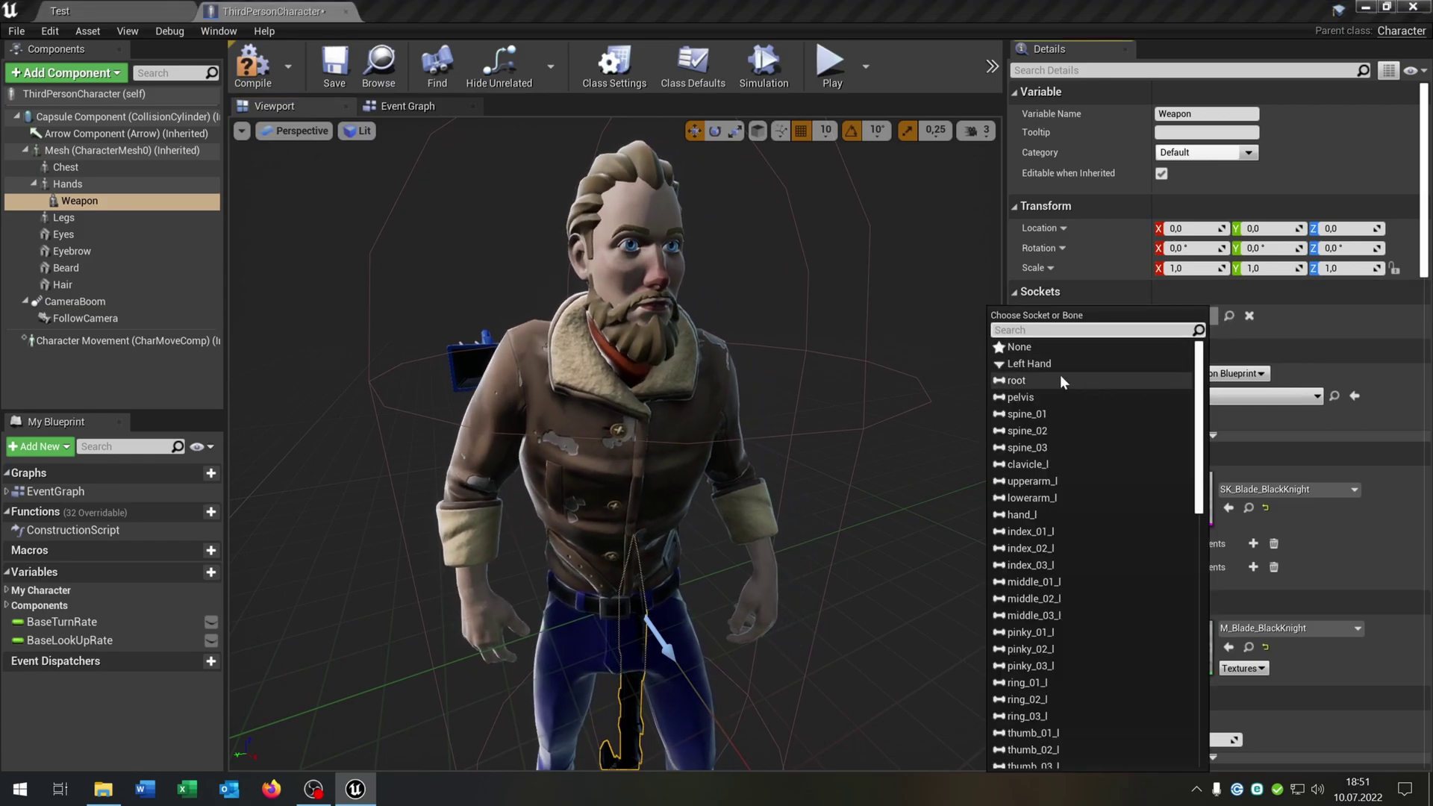
click(1044, 365)
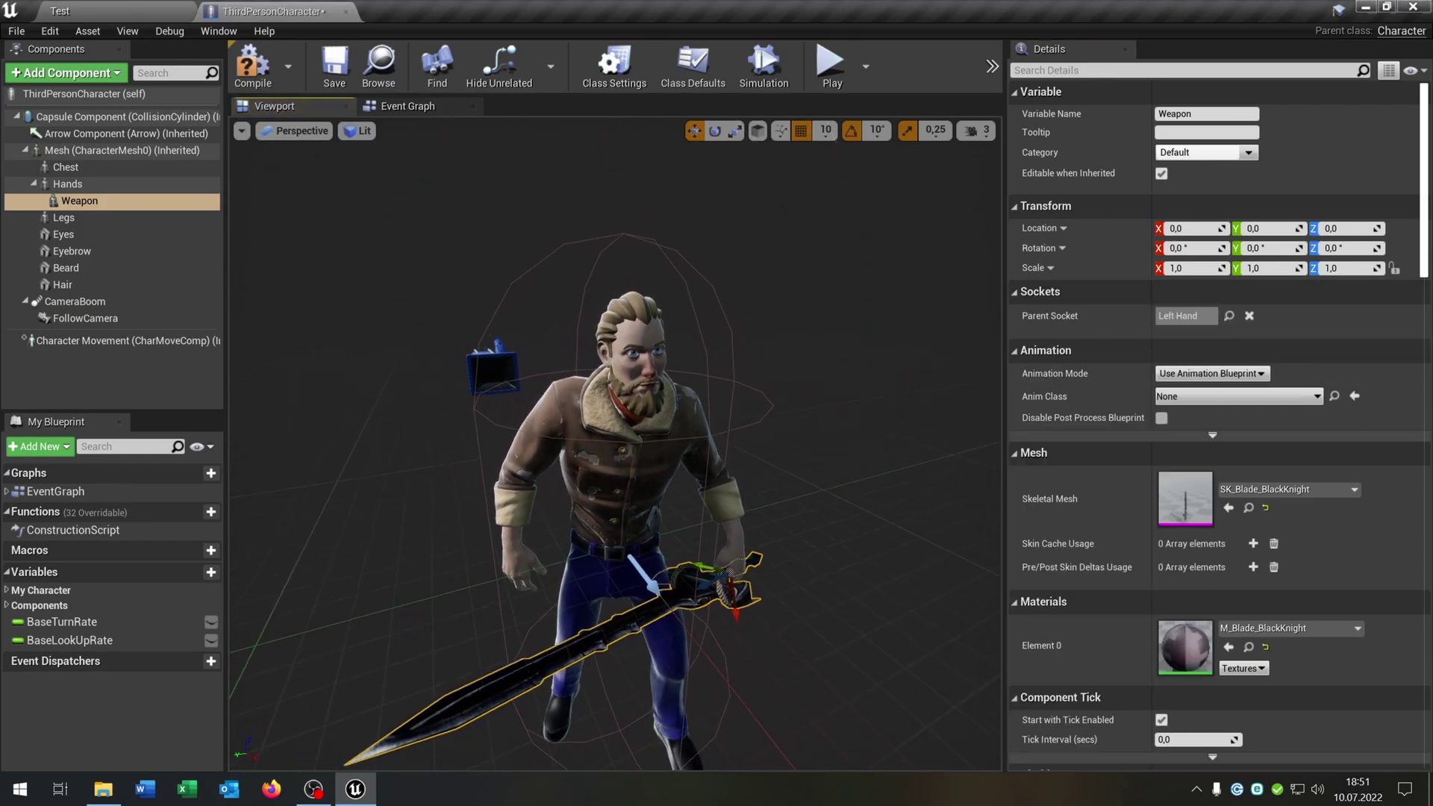
drag(776, 448, 837, 455)
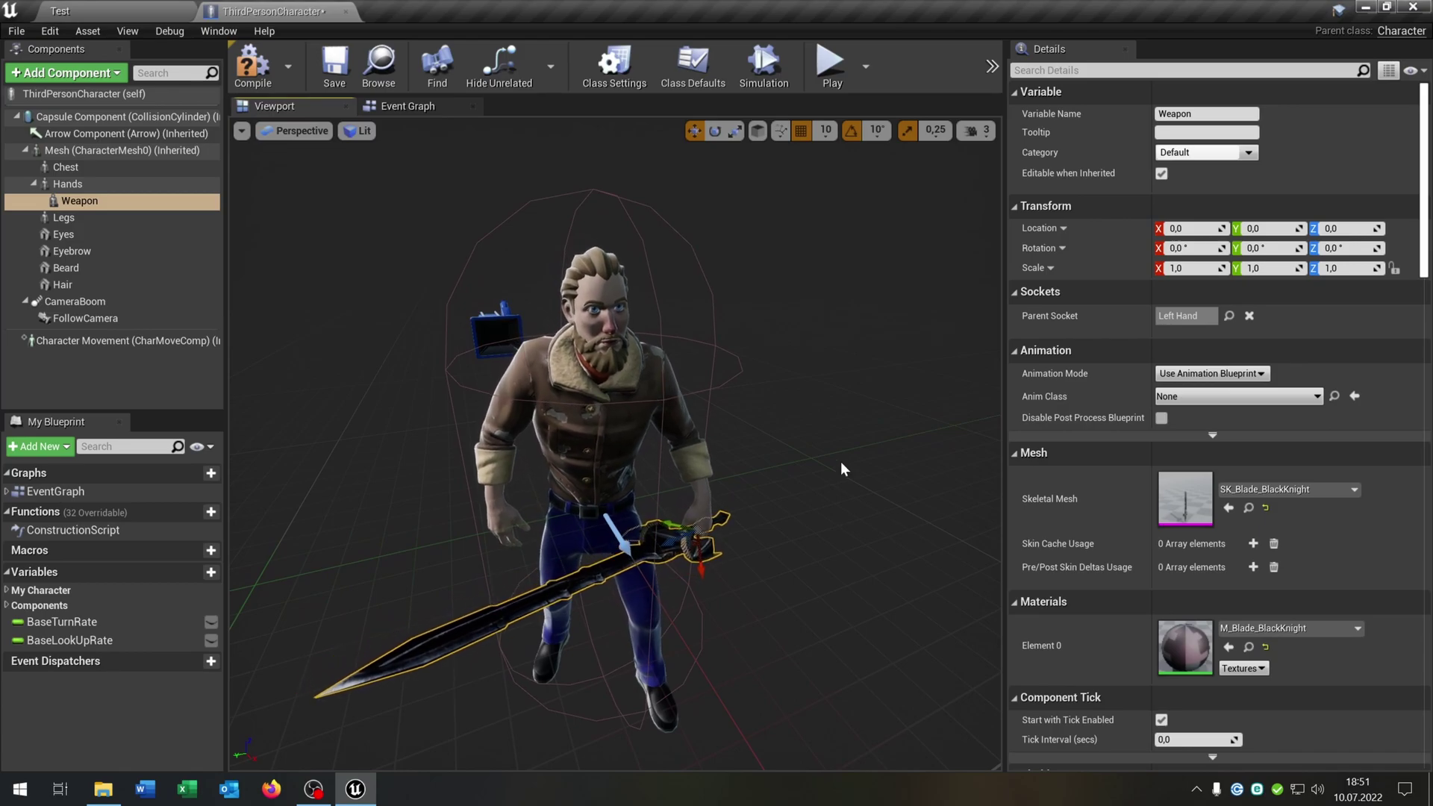
right_drag(812, 537, 812, 558)
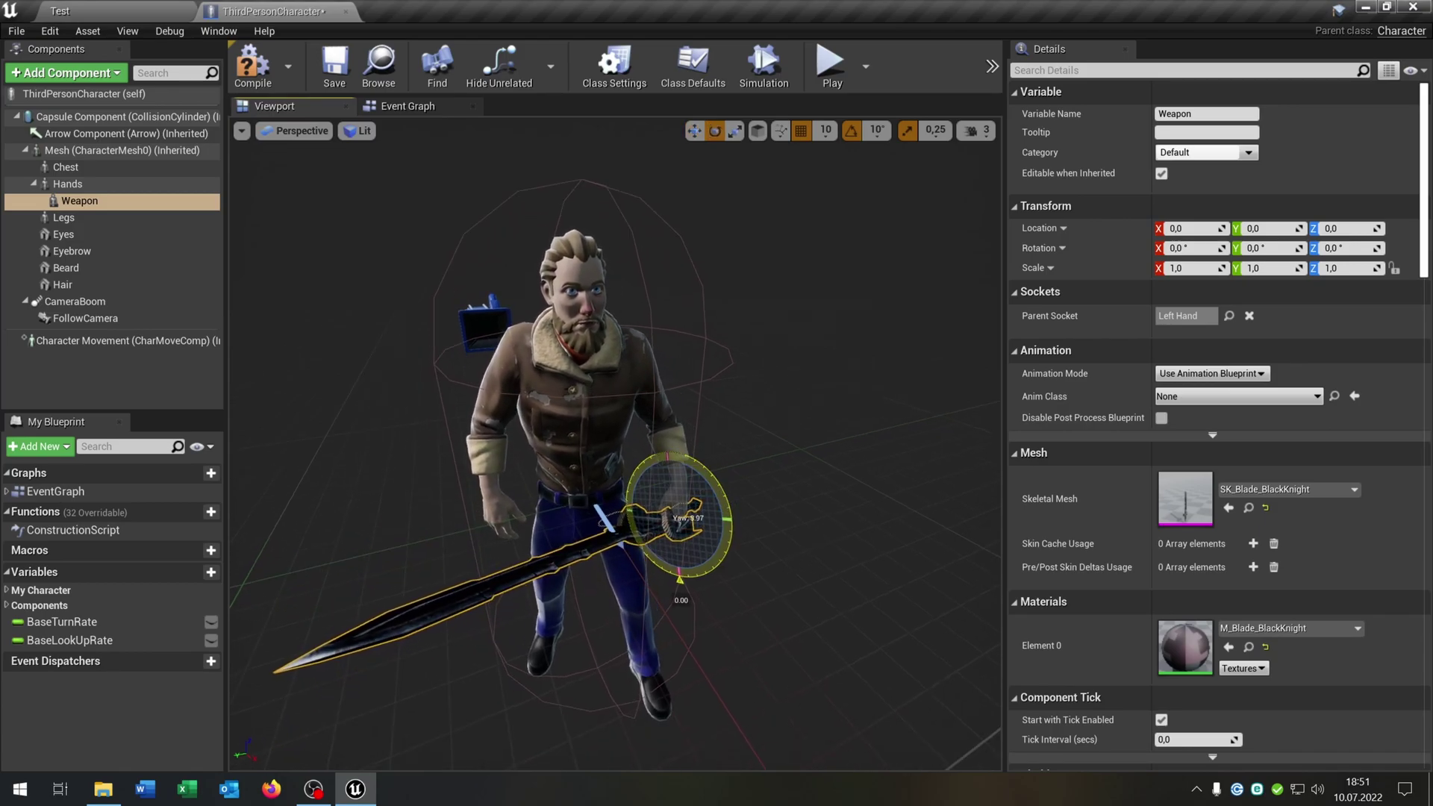
key(Escape)
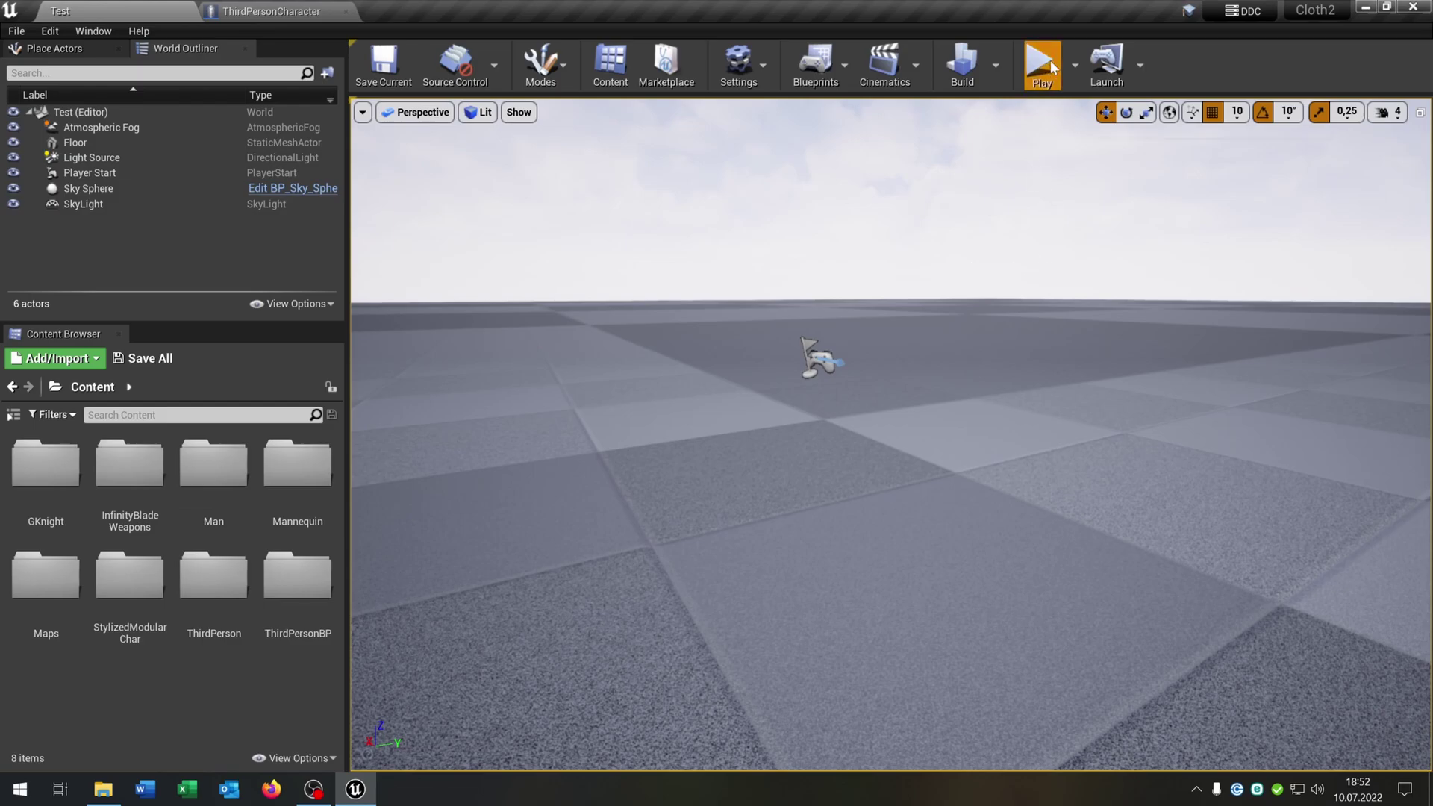
Step: Play the Test level and move the character to check the sword in hand
click(1041, 65)
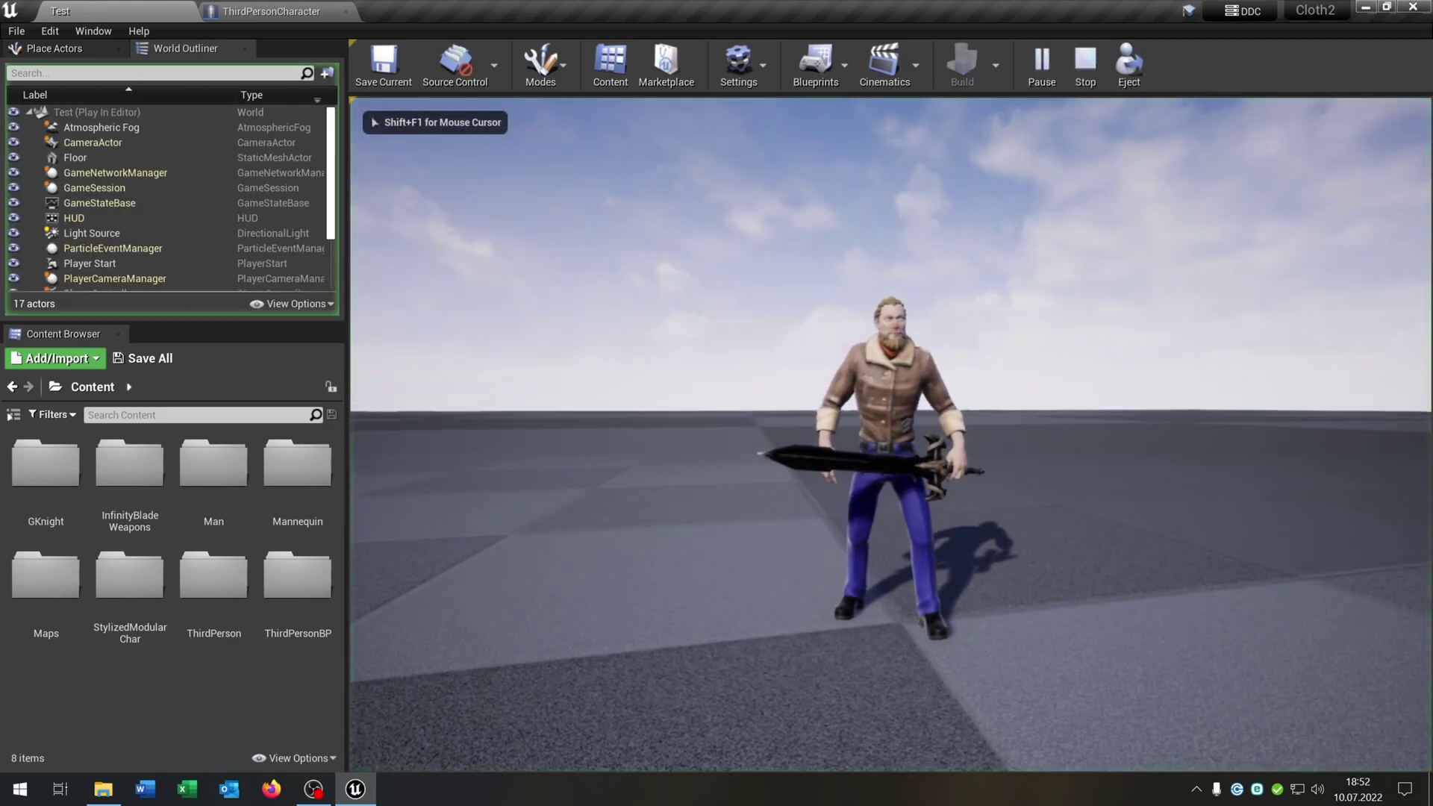
key(s)
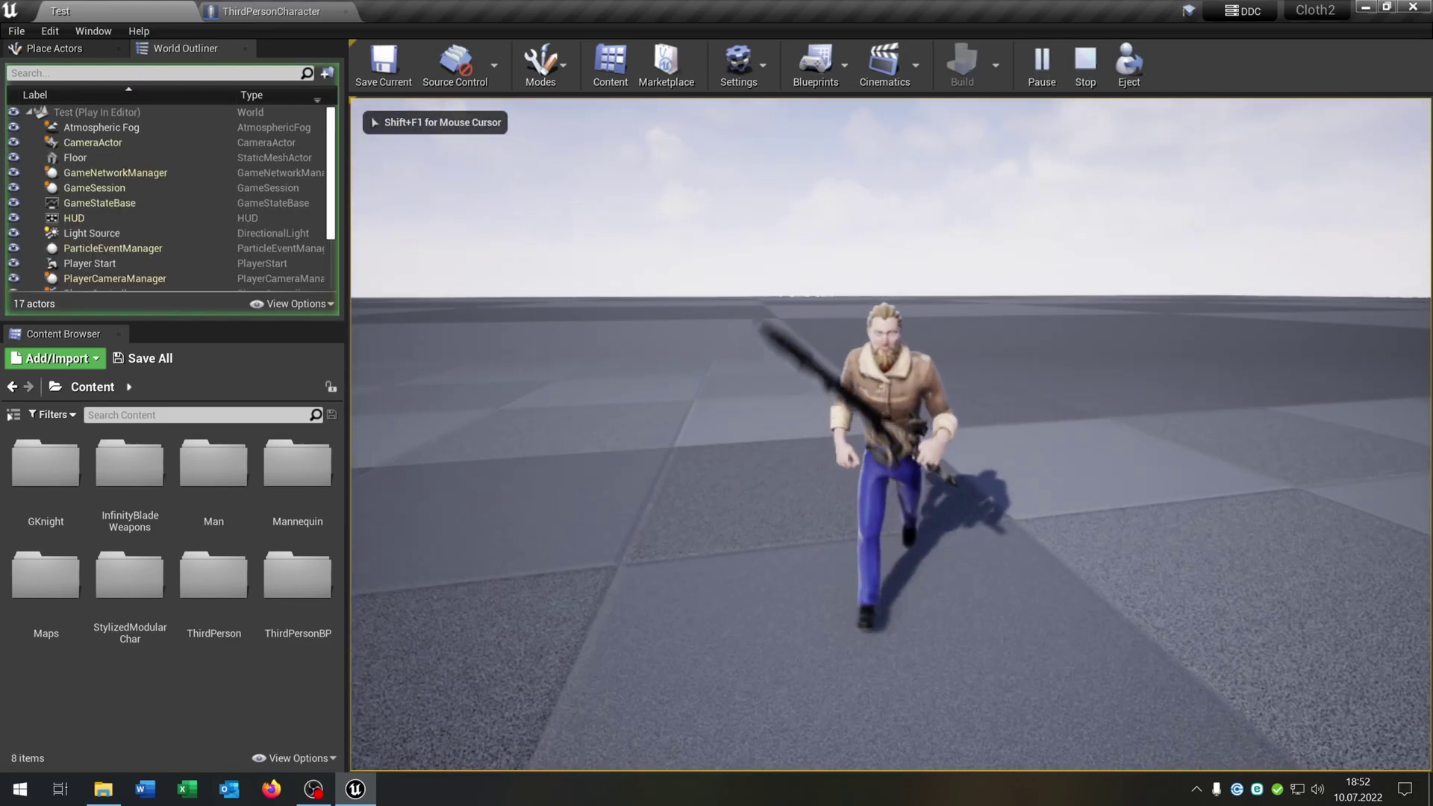